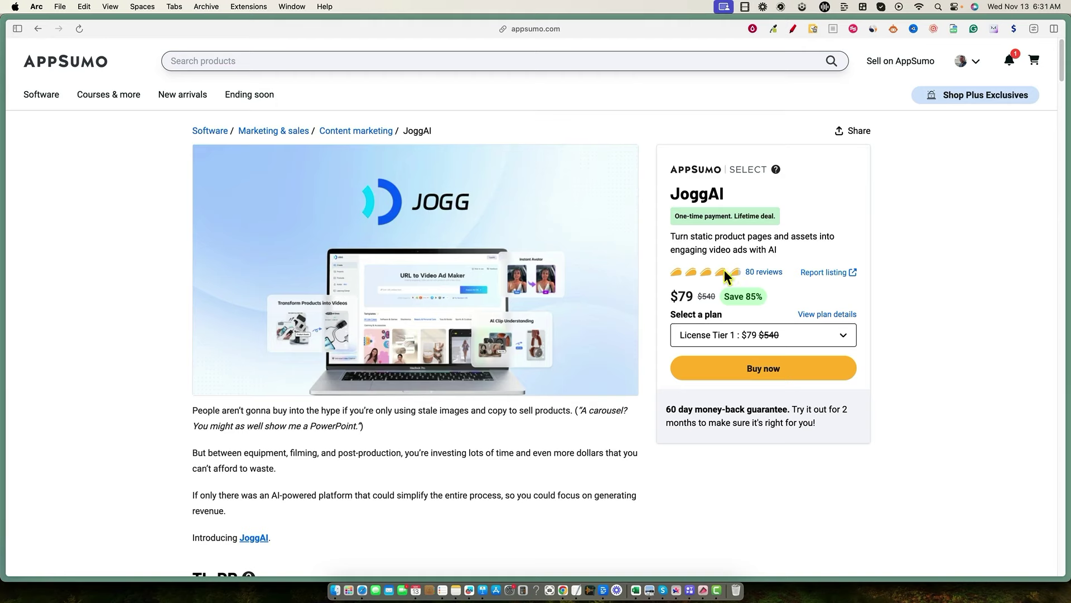
Look over the JoggAI deal overview on AppSumo and open the complete list of customer questions.
{"action": "scroll", "coordinate": [277, 184], "scroll_direction": "down", "scroll_amount": 6}
{"action": "scroll", "coordinate": [315, 236], "scroll_direction": "down", "scroll_amount": 1}
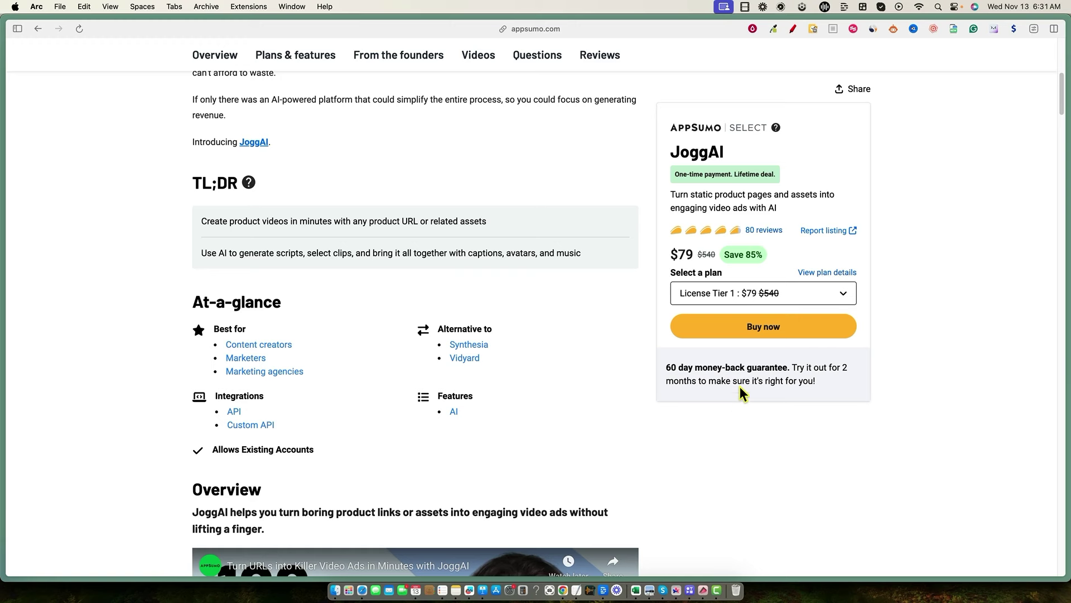
{"action": "left_click", "coordinate": [764, 231]}
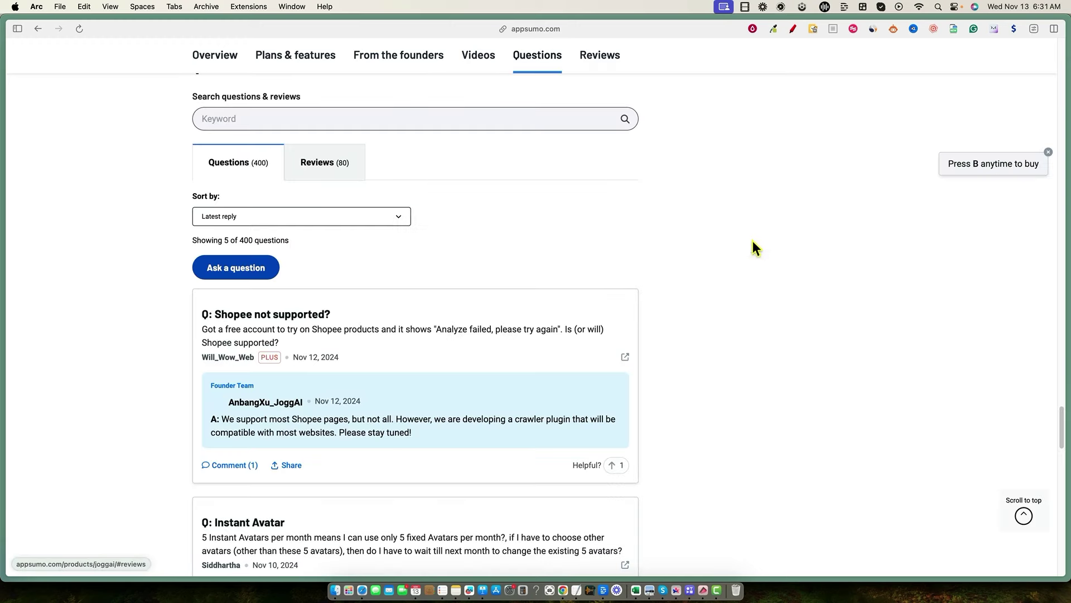
{"action": "scroll", "coordinate": [547, 345], "scroll_direction": "down", "scroll_amount": 15}
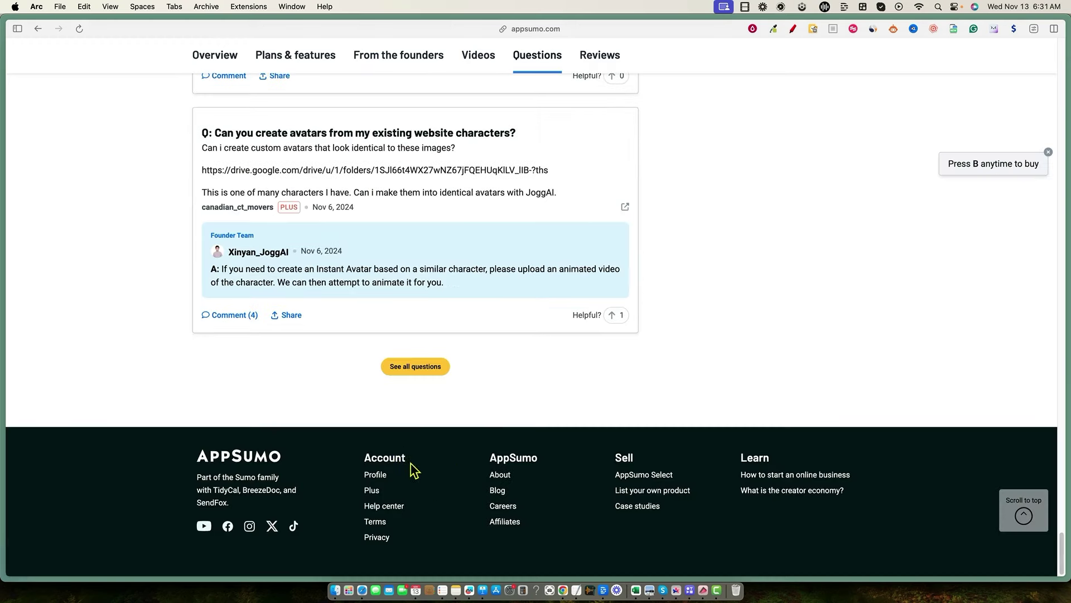
{"action": "left_click", "coordinate": [416, 366]}
{"action": "scroll", "coordinate": [787, 394], "scroll_direction": "down", "scroll_amount": 15}
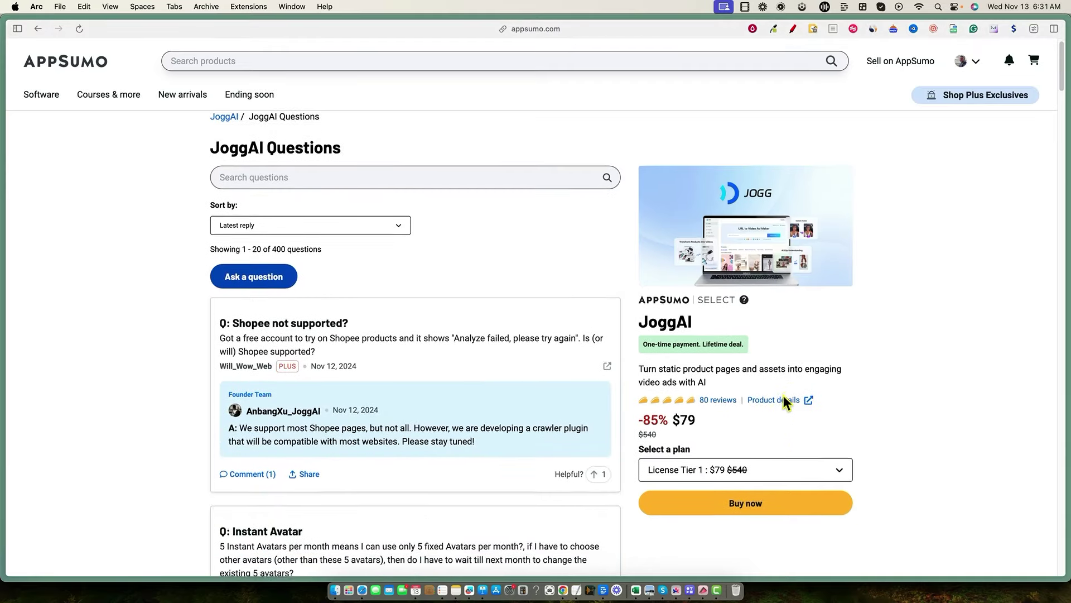
{"action": "scroll", "coordinate": [432, 427], "scroll_direction": "up", "scroll_amount": 20}
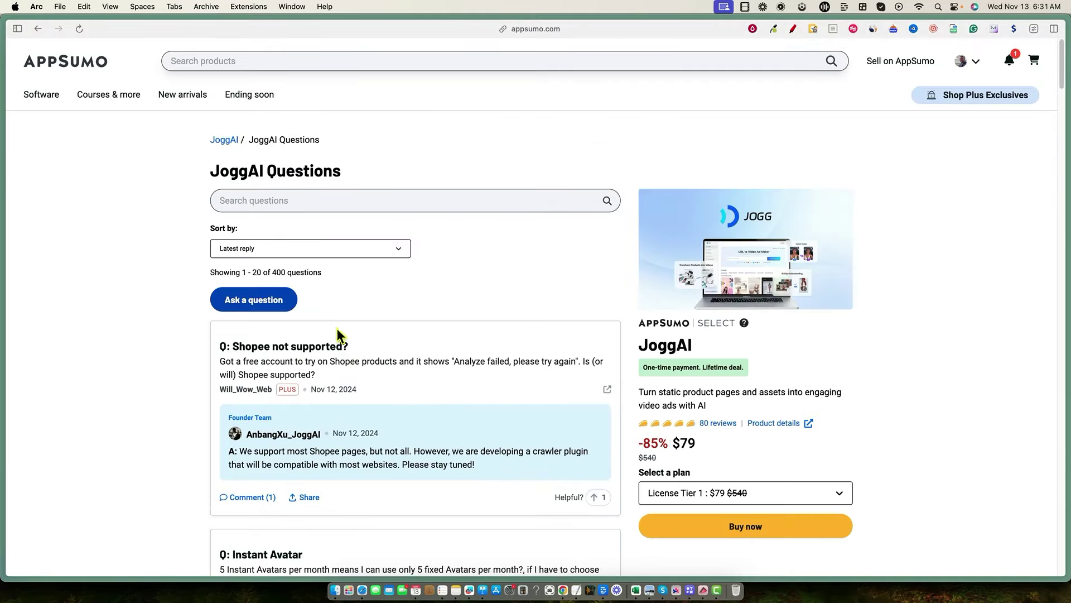
Open the complete list of JoggAI customer reviews, read the newest ones, and return to the deal page.
{"action": "key", "text": "super+bracketleft"}
{"action": "left_click_drag", "start_coordinate": [727, 384], "coordinate": [859, 373]}
{"action": "left_click", "coordinate": [841, 383]}
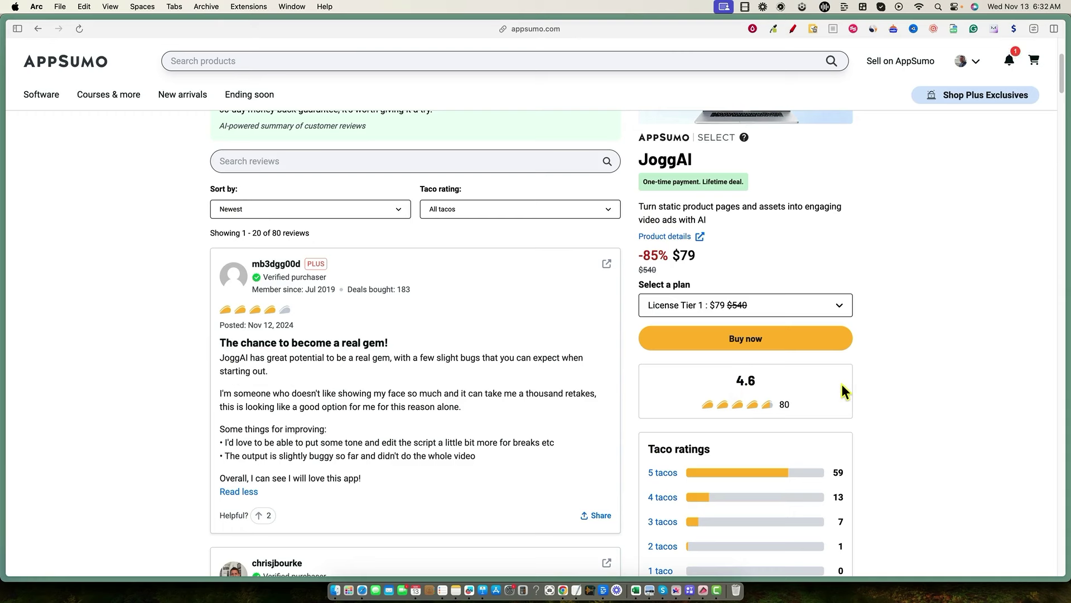
{"action": "scroll", "coordinate": [459, 388], "scroll_direction": "down", "scroll_amount": 5}
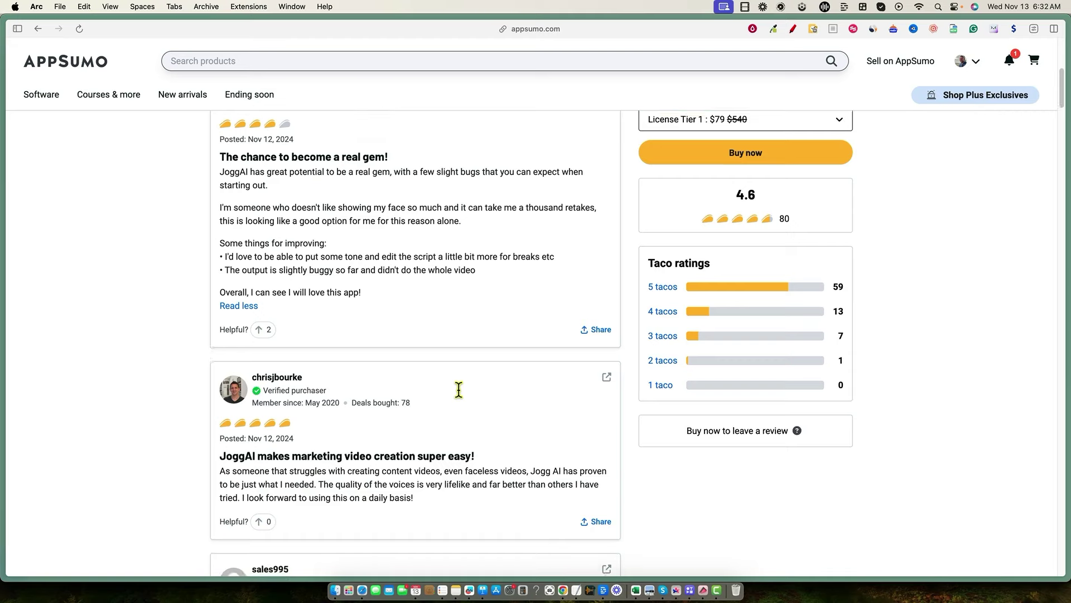
{"action": "scroll", "coordinate": [449, 357], "scroll_direction": "up", "scroll_amount": 10}
{"action": "scroll", "coordinate": [46, 96], "scroll_direction": "left", "scroll_amount": 5}
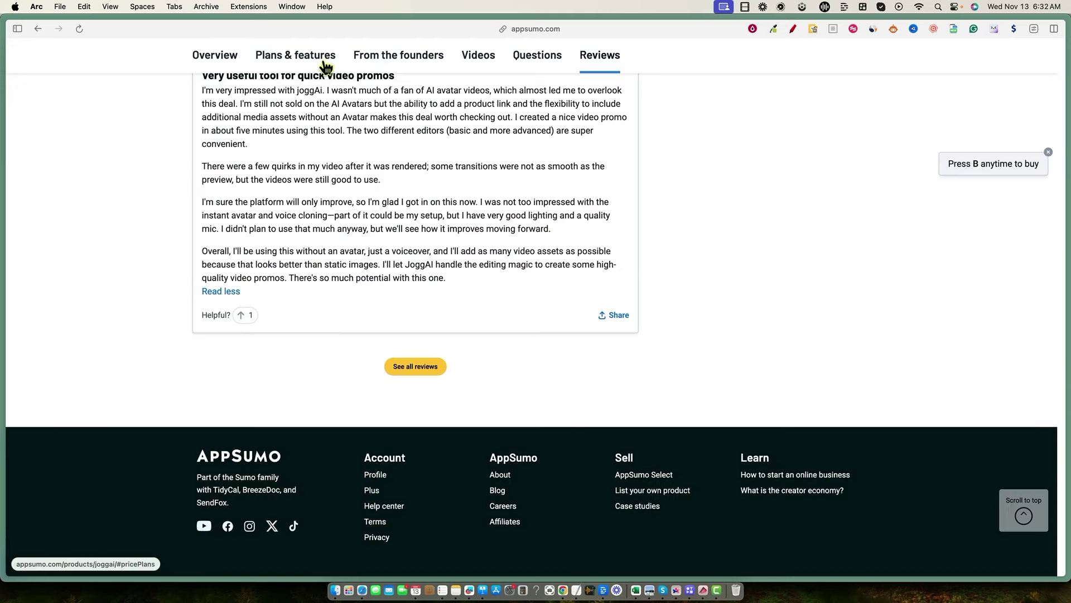
Go to the deal's plans and features and compare the three license tiers and the founders' section.
{"action": "left_click", "coordinate": [304, 56]}
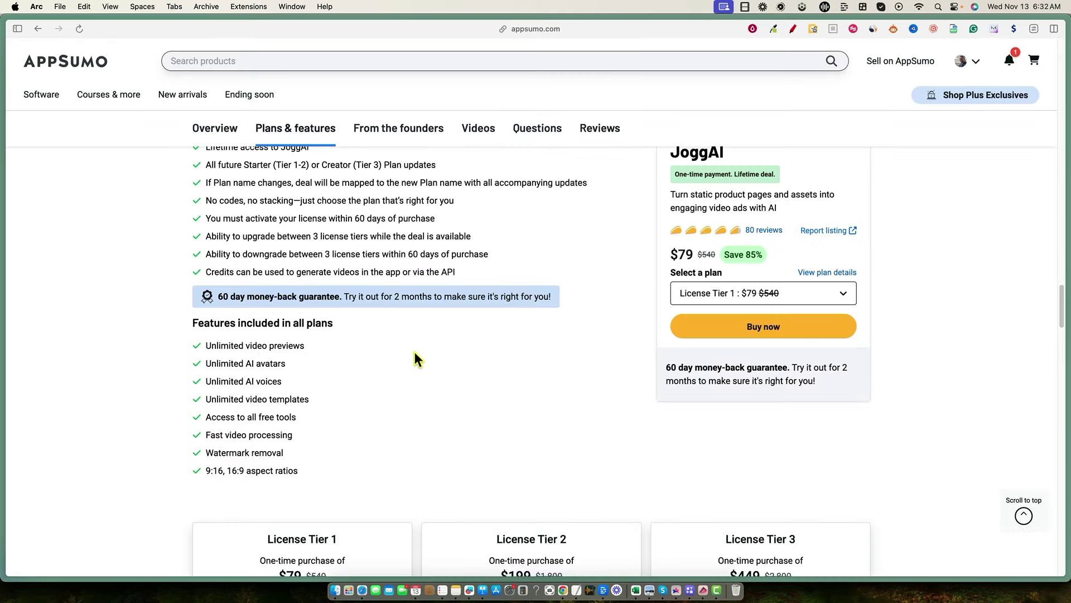
{"action": "scroll", "coordinate": [475, 364], "scroll_direction": "down", "scroll_amount": 4}
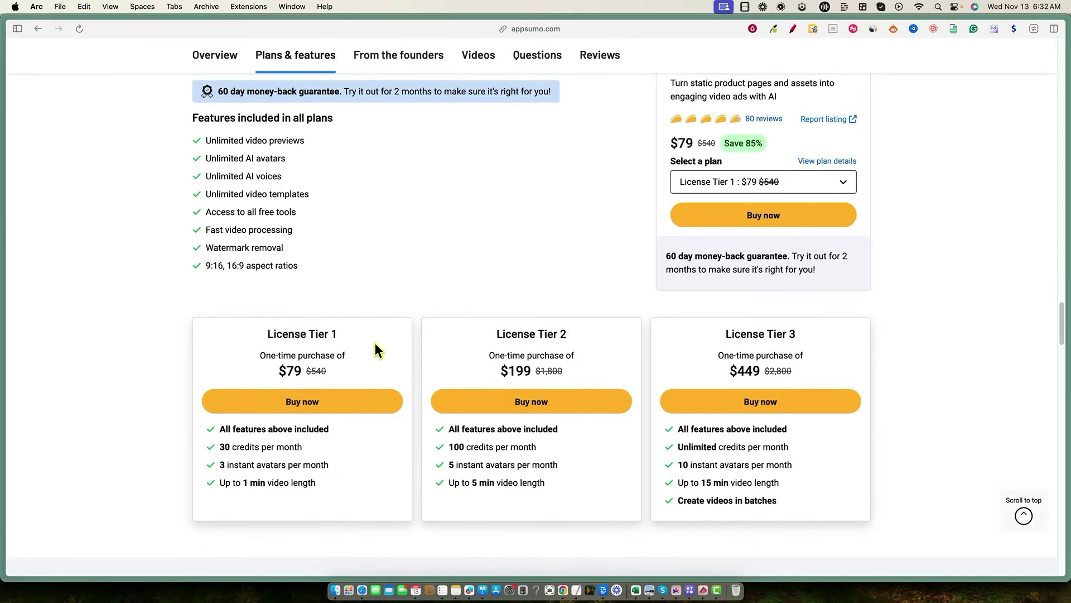
{"action": "scroll", "coordinate": [375, 336], "scroll_direction": "down", "scroll_amount": 1}
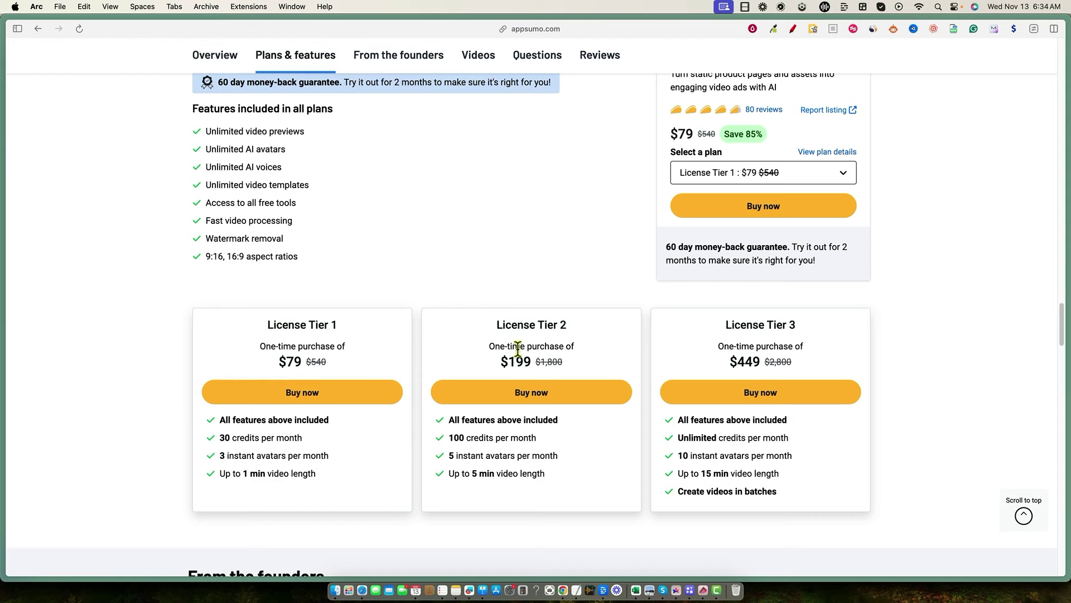
{"action": "scroll", "coordinate": [519, 351], "scroll_direction": "down", "scroll_amount": 2}
{"action": "scroll", "coordinate": [515, 348], "scroll_direction": "down", "scroll_amount": 5}
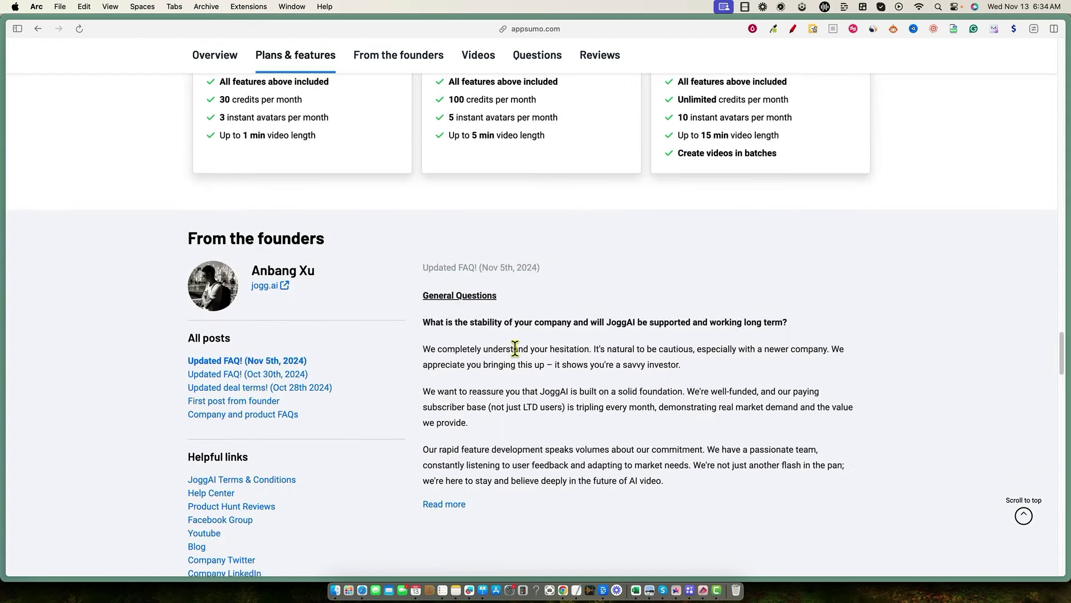
{"action": "scroll", "coordinate": [515, 349], "scroll_direction": "up", "scroll_amount": 10}
Switch to the Amazon page of the Shure MV7+ microphone and show its full web address.
{"action": "mouse_move", "coordinate": [2, 271]}
{"action": "left_click", "coordinate": [50, 257]}
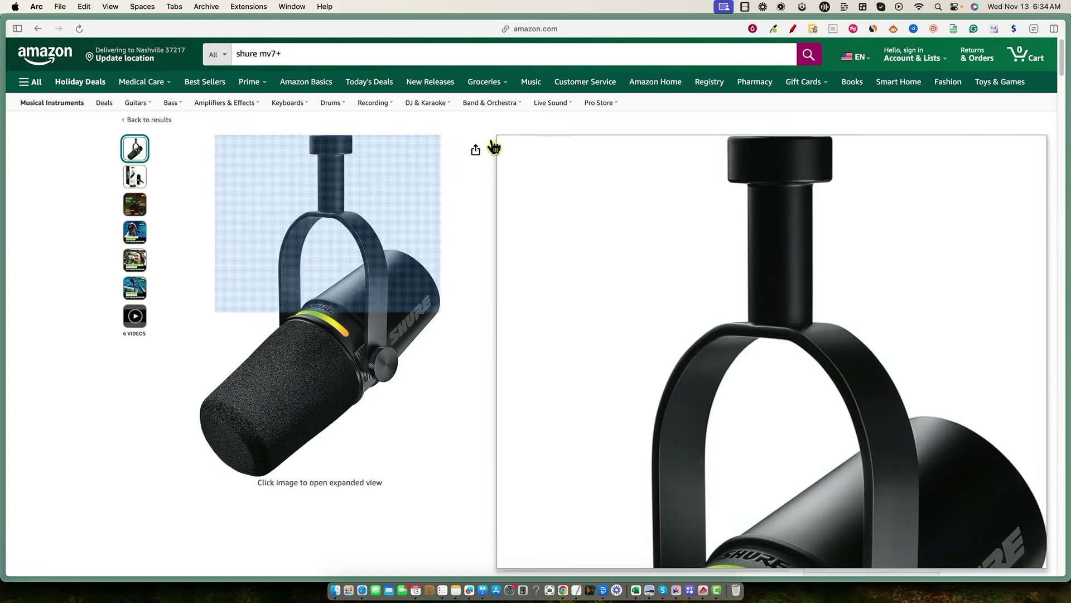
{"action": "mouse_move", "coordinate": [544, 112]}
{"action": "left_click", "coordinate": [534, 29]}
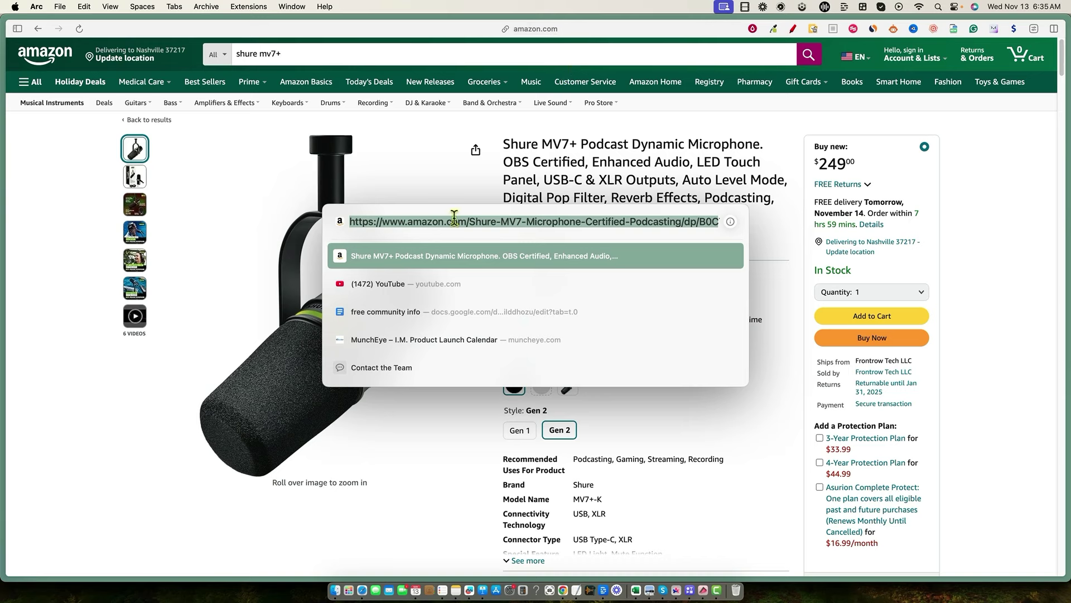
{"action": "left_click", "coordinate": [89, 427]}
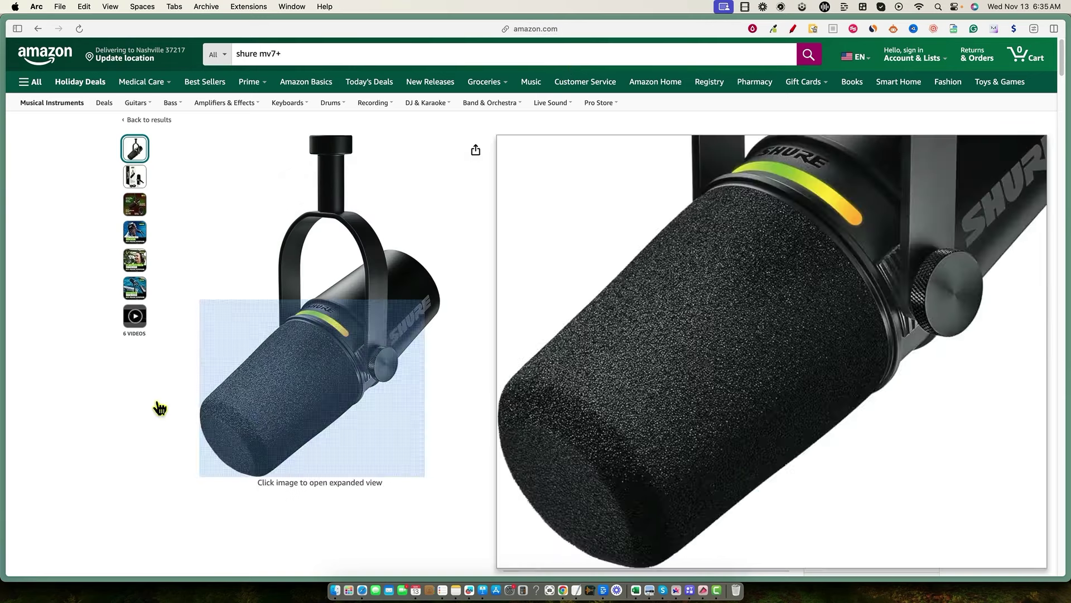
Switch to JoggAI, view its Create page, and play the finished Shure MV7+ video from the projects.
{"action": "key", "text": "ctrl+Tab"}
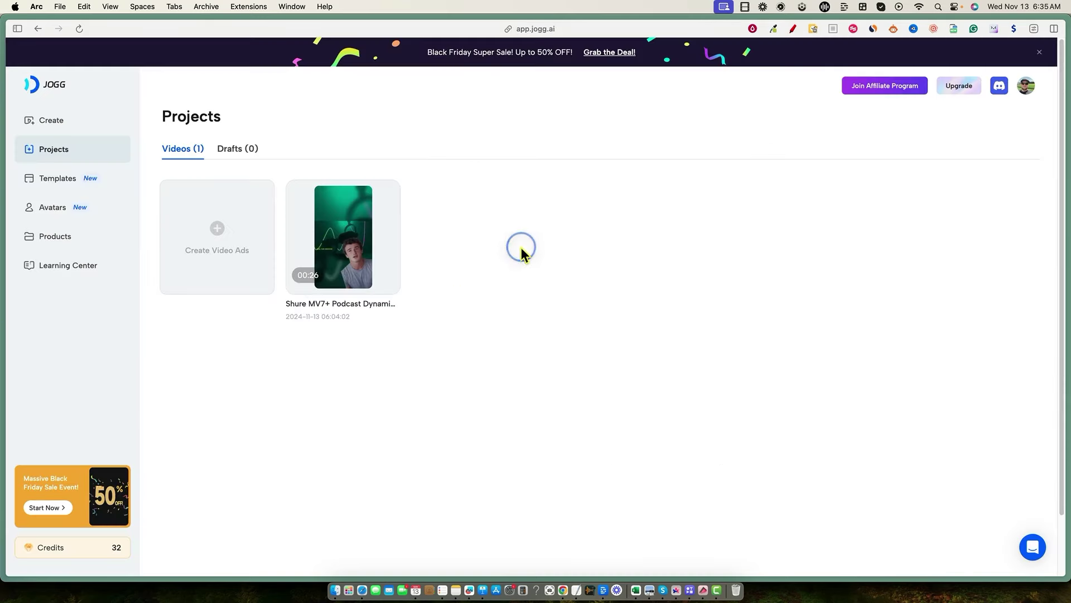
{"action": "left_click", "coordinate": [53, 124]}
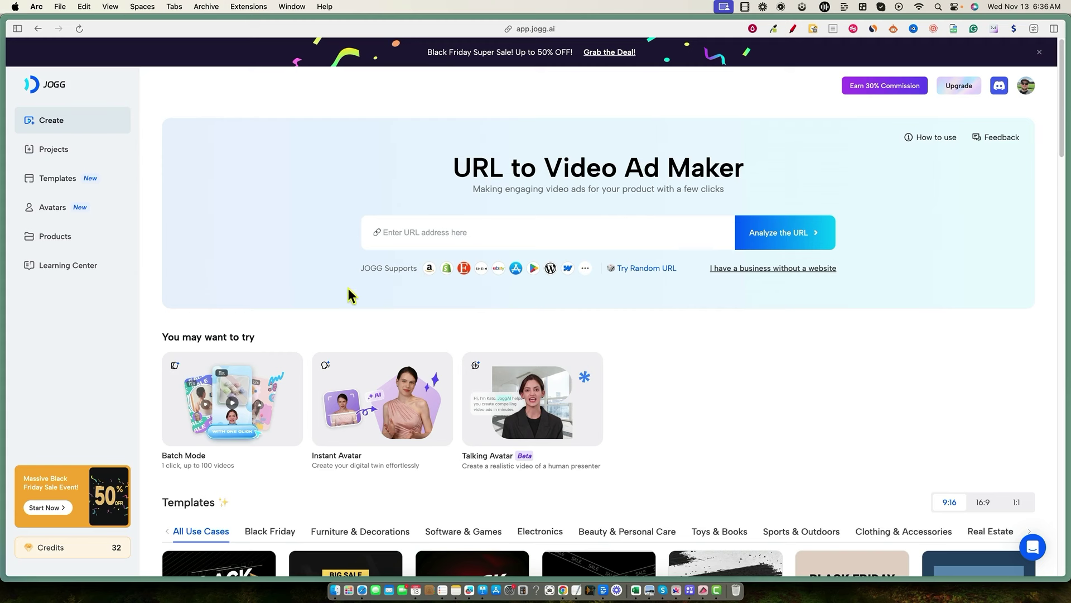
{"action": "left_click", "coordinate": [68, 150]}
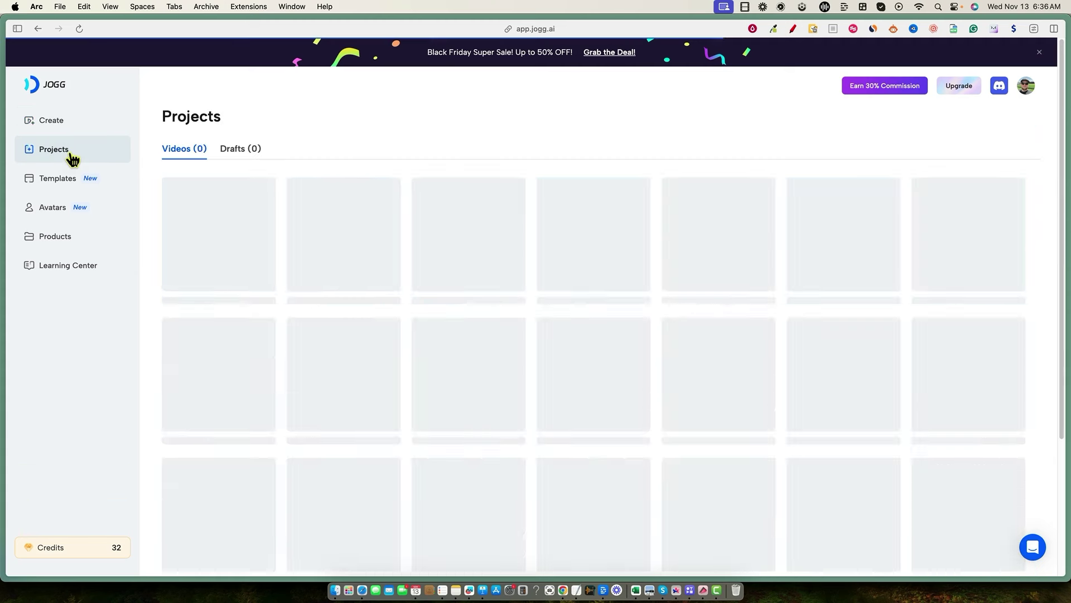
{"action": "mouse_move", "coordinate": [370, 256]}
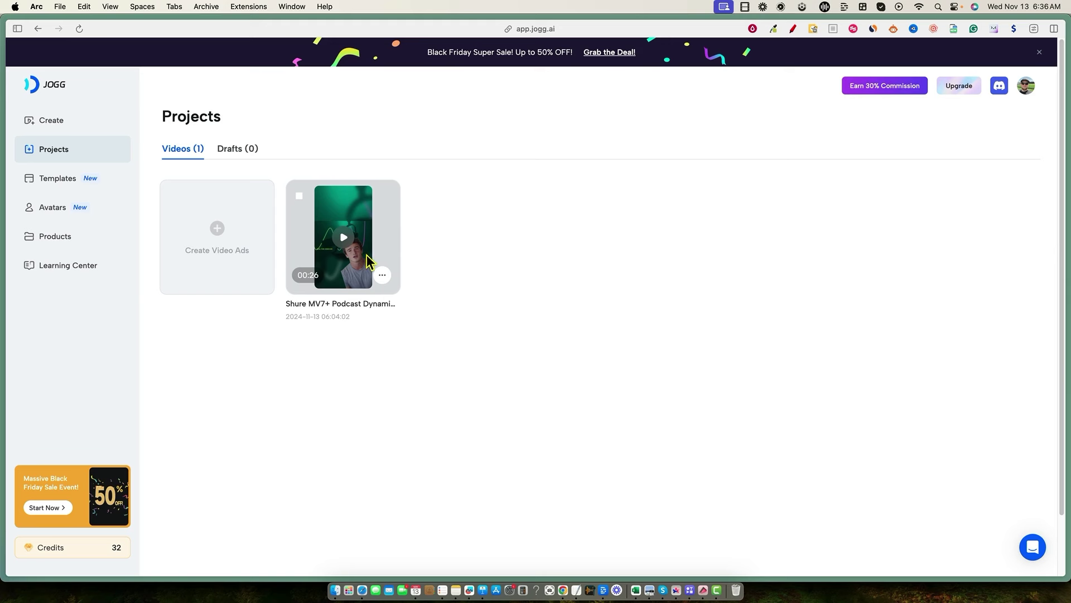
{"action": "left_click", "coordinate": [362, 260]}
{"action": "left_click", "coordinate": [344, 237]}
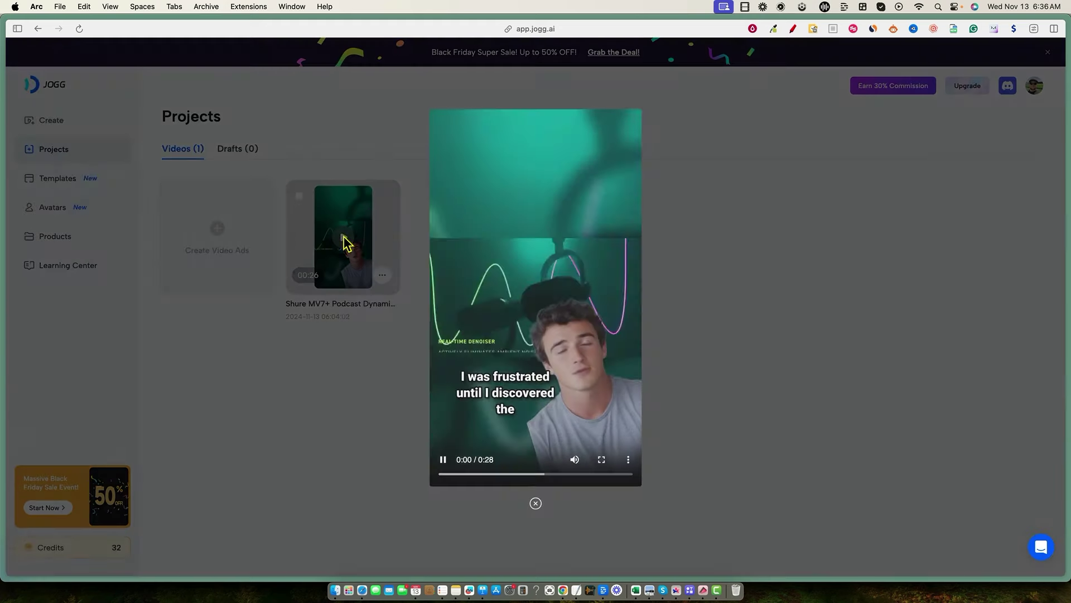
Watch the Shure MV7+ video in full screen with the volume raised, and close the player.
{"action": "left_click", "coordinate": [601, 461]}
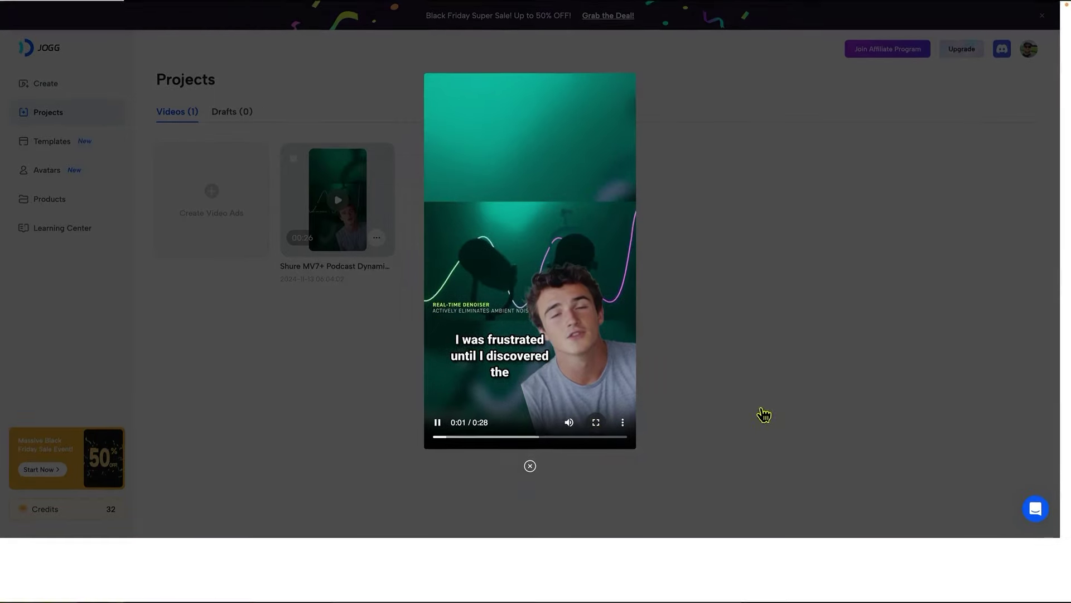
{"action": "key", "text": "XF86AudioRaiseVolume"}
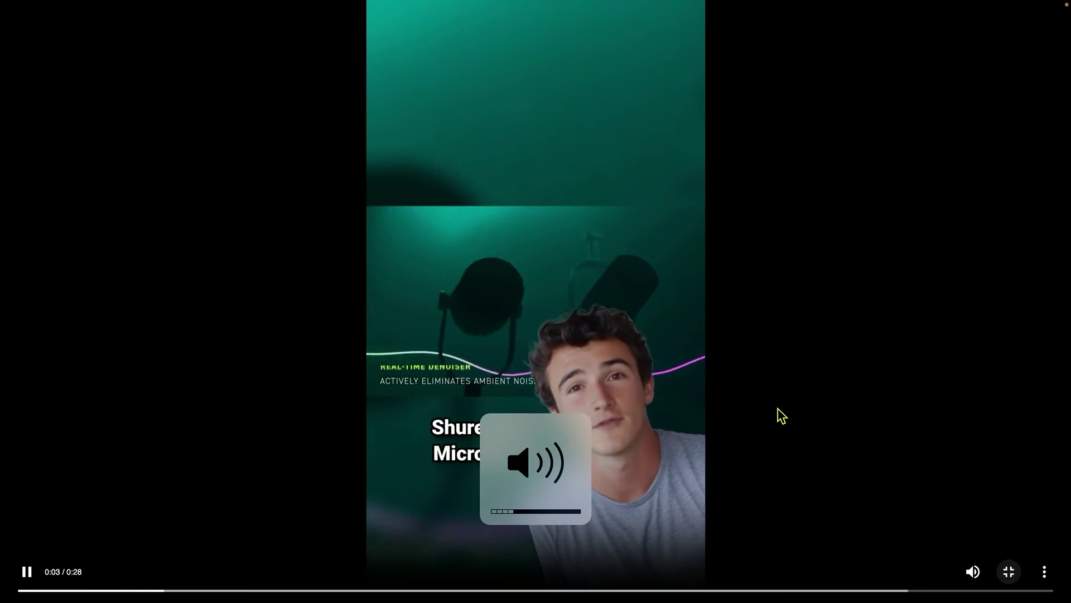
{"action": "key", "text": "XF86AudioRaiseVolume"}
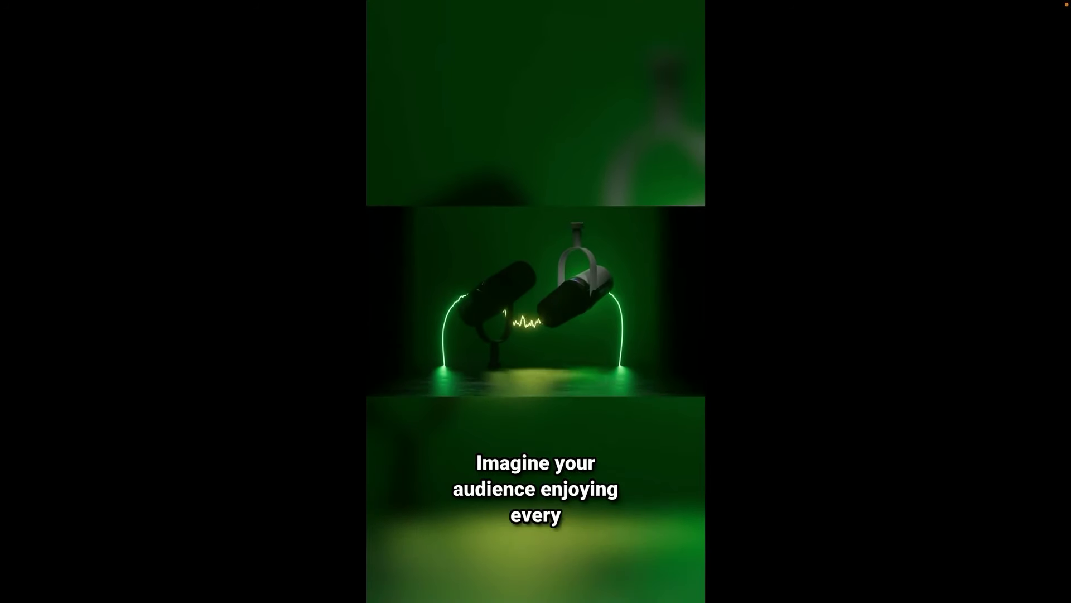
{"action": "mouse_move", "coordinate": [847, 313]}
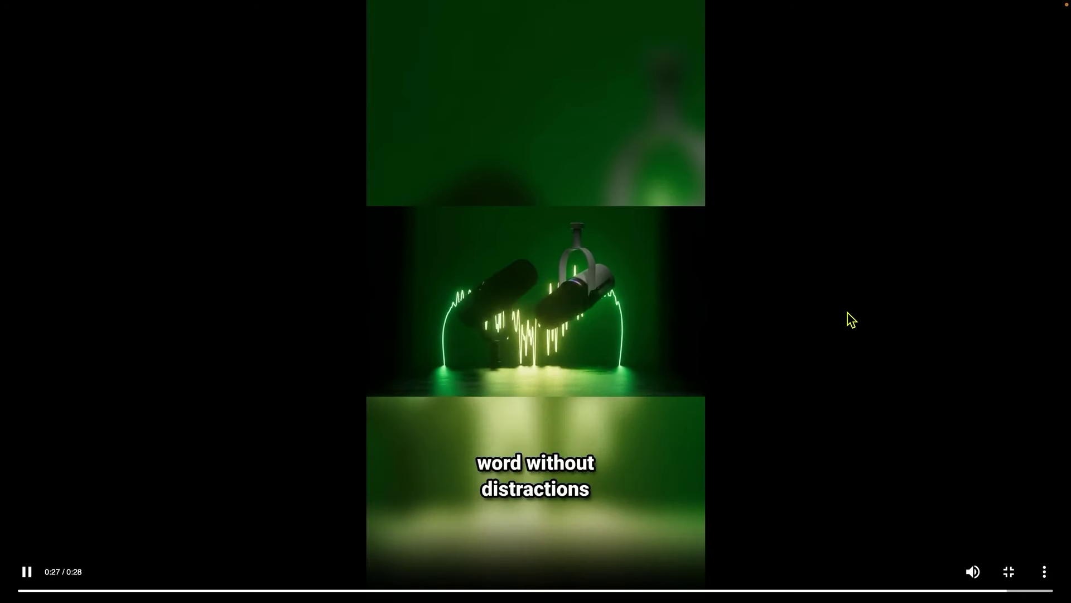
{"action": "key", "text": "Escape"}
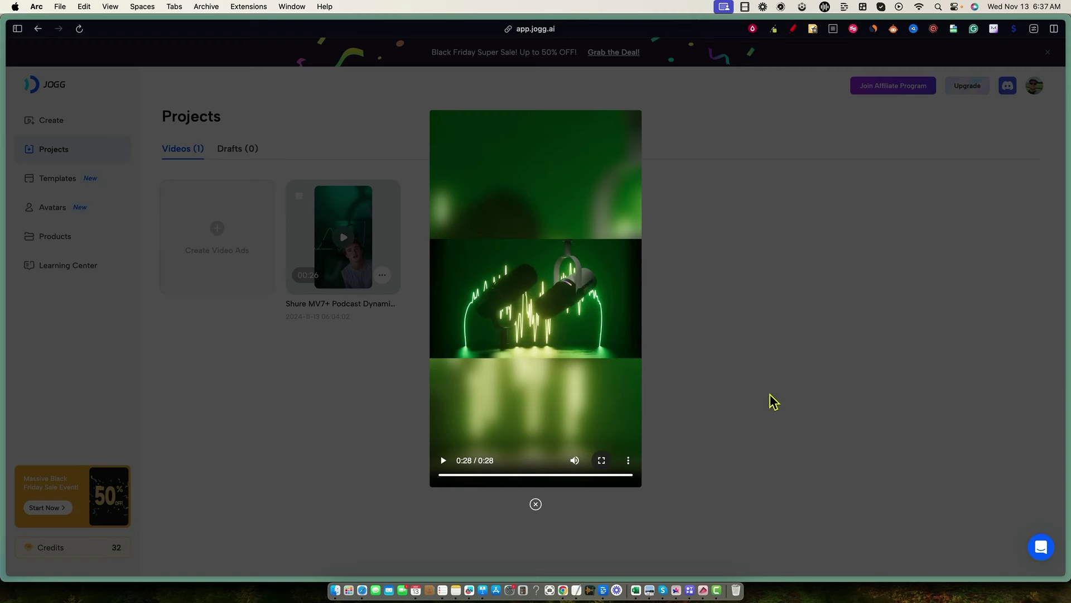
{"action": "left_click", "coordinate": [815, 382]}
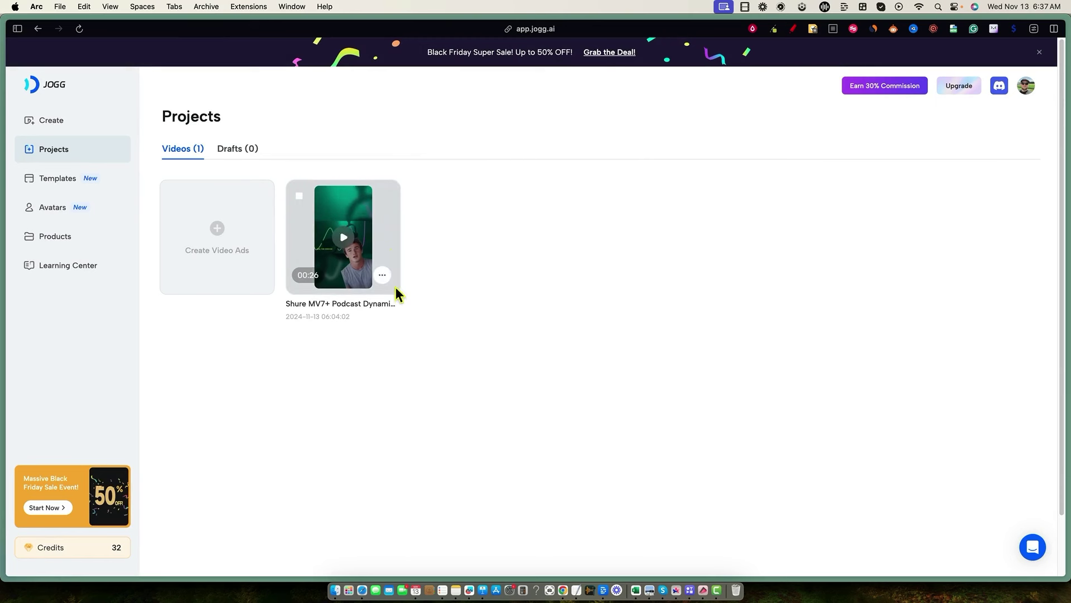
{"action": "mouse_move", "coordinate": [385, 279]}
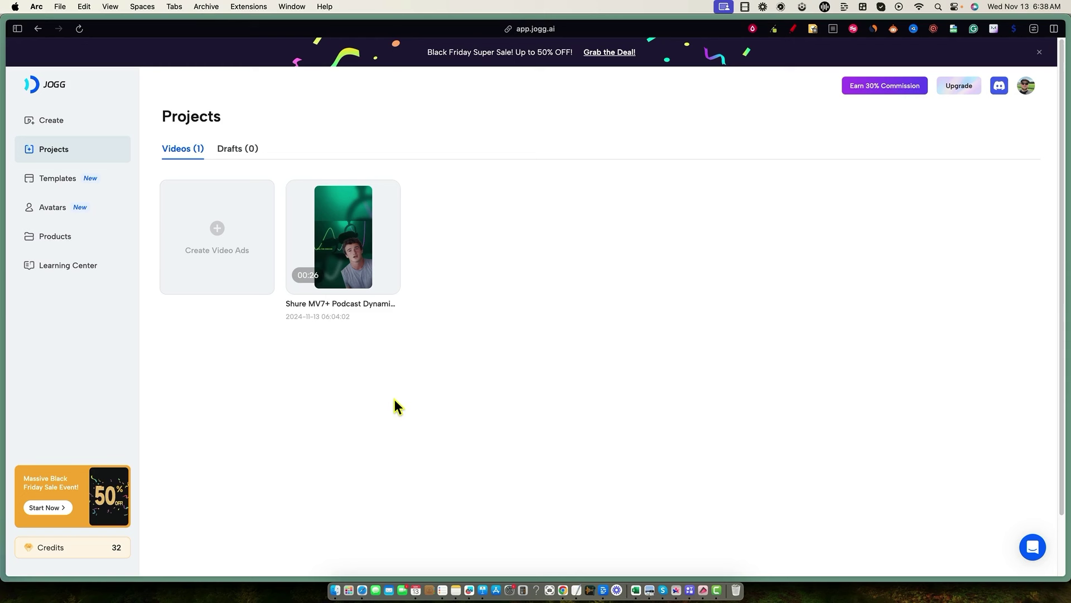
Return to the JoggAI deal on AppSumo and examine the included features and the license plan options.
{"action": "mouse_move", "coordinate": [69, 284]}
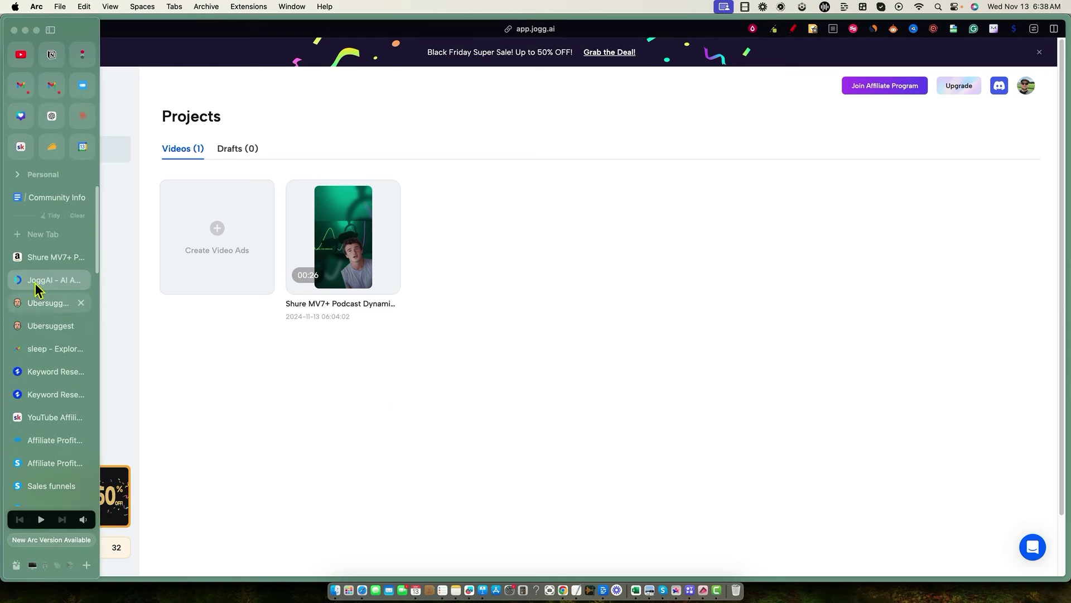
{"action": "left_click", "coordinate": [50, 147]}
{"action": "scroll", "coordinate": [431, 414], "scroll_direction": "down", "scroll_amount": 5}
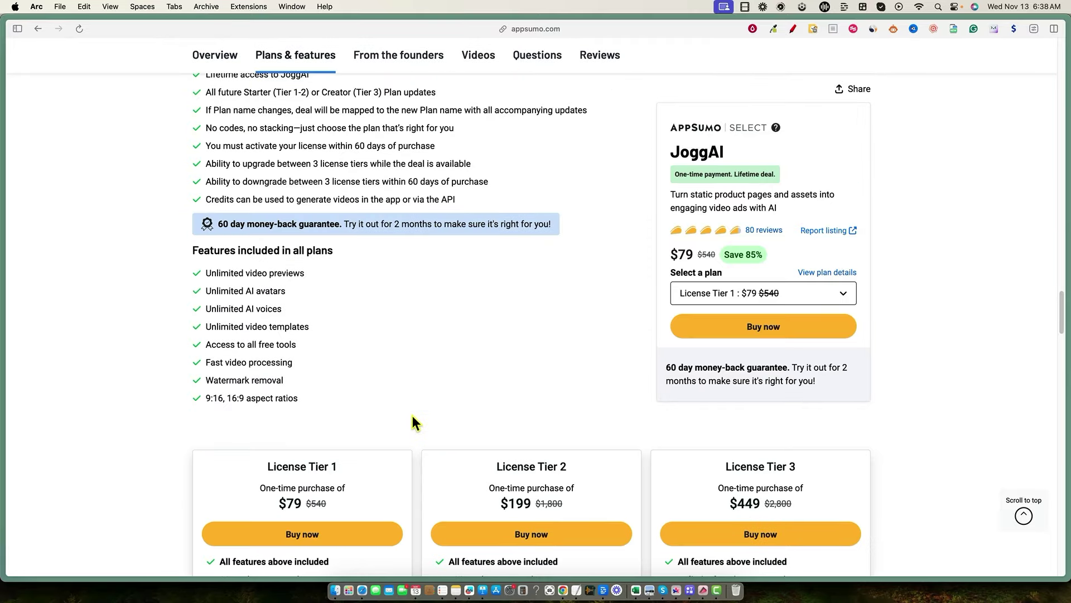
{"action": "scroll", "coordinate": [362, 415], "scroll_direction": "down", "scroll_amount": 4}
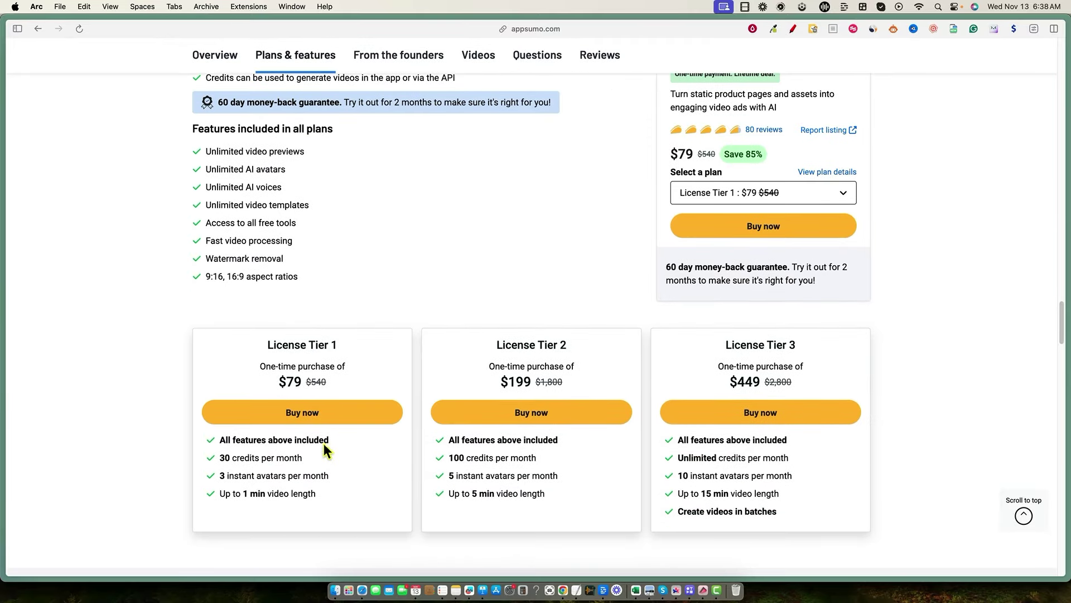
{"action": "left_click", "coordinate": [842, 196]}
{"action": "left_click", "coordinate": [926, 183]}
Switch to JoggAI and open its Create page.
{"action": "key", "text": "ctrl+Tab"}
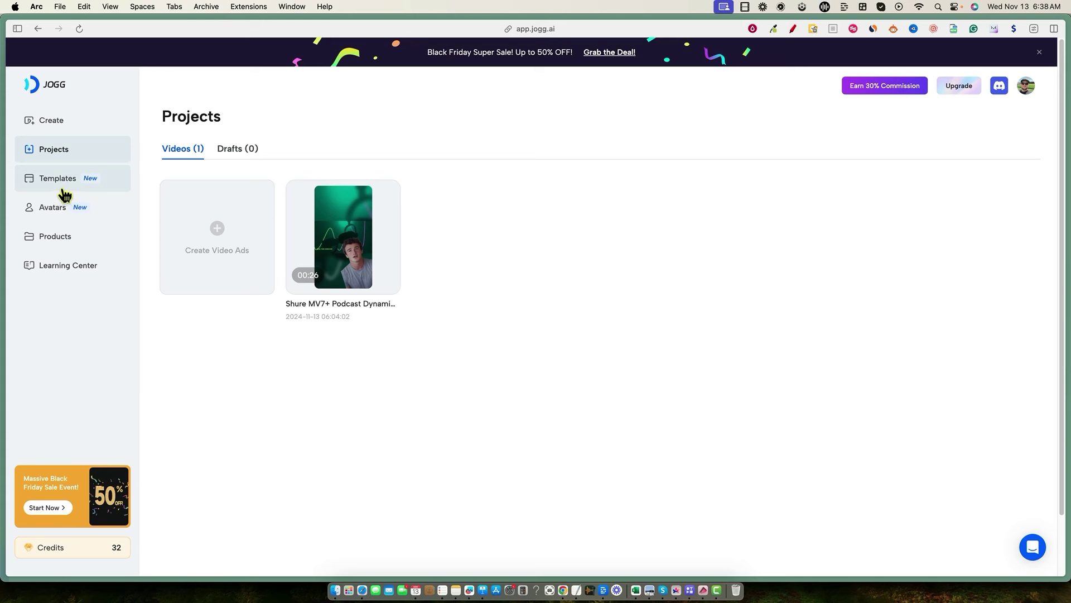
{"action": "left_click", "coordinate": [56, 125]}
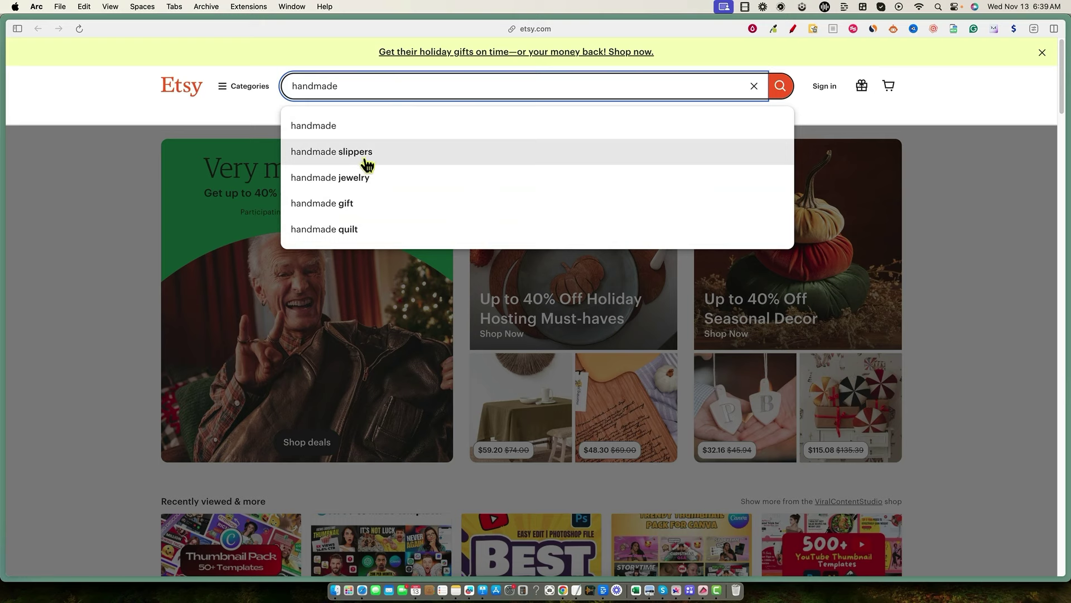
Search Etsy for handmade slippers, open the DodoSocksShop Felt Slippers — Sedge listing and play its product video.
{"action": "left_click", "coordinate": [373, 158]}
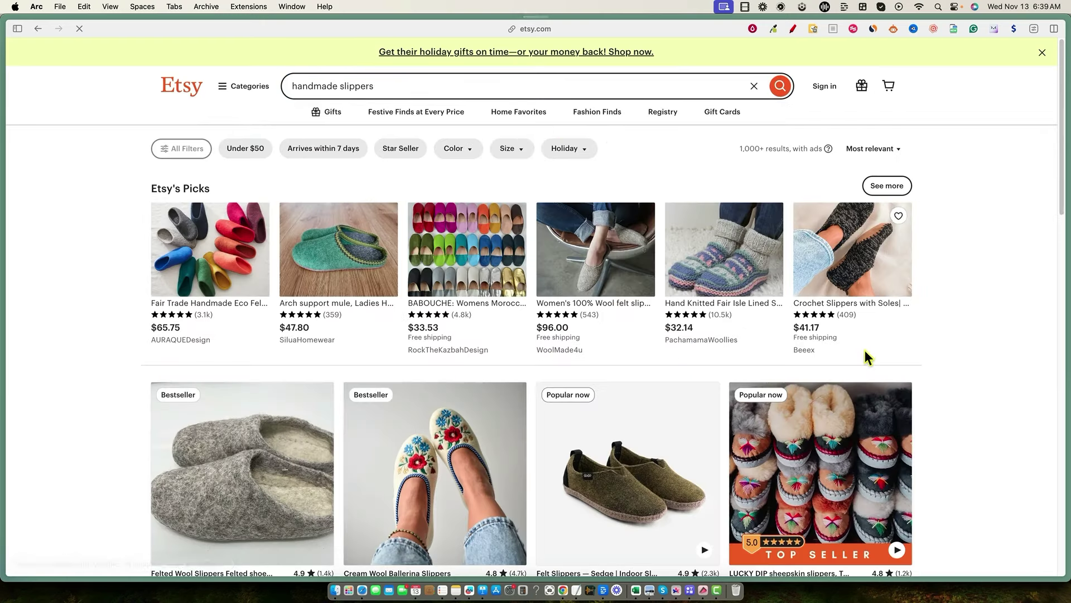
{"action": "scroll", "coordinate": [554, 381], "scroll_direction": "down", "scroll_amount": 1}
{"action": "scroll", "coordinate": [555, 381], "scroll_direction": "down", "scroll_amount": 5}
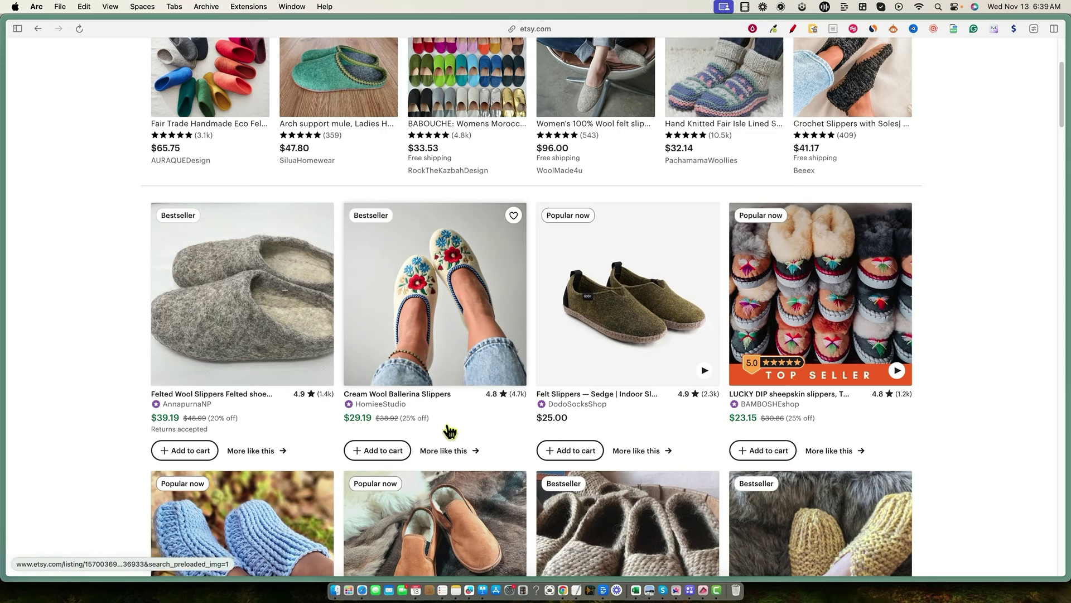
{"action": "mouse_move", "coordinate": [665, 319]}
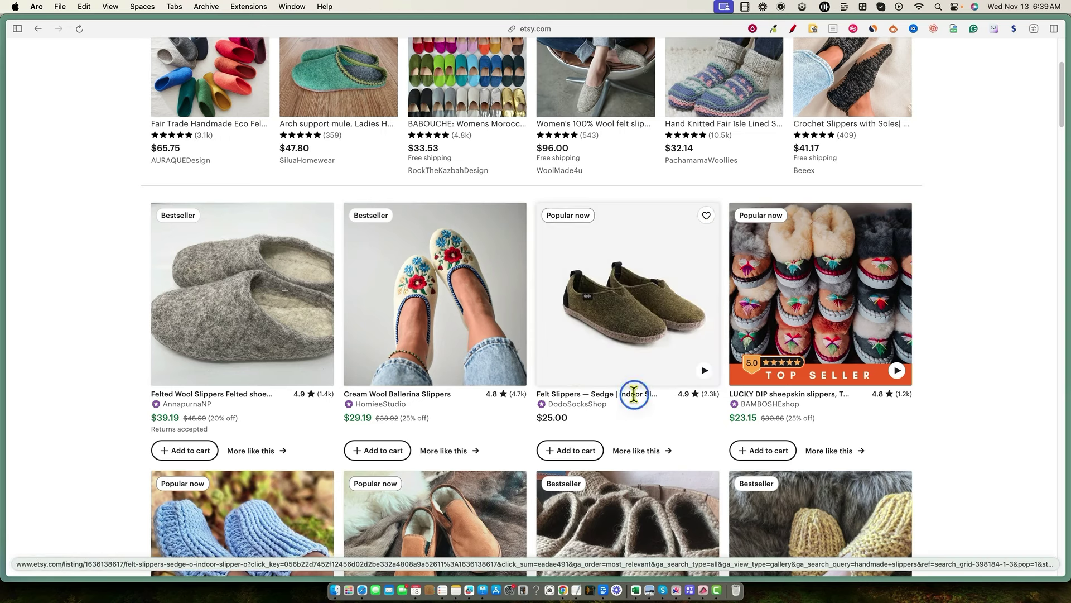
{"action": "left_click", "coordinate": [664, 399]}
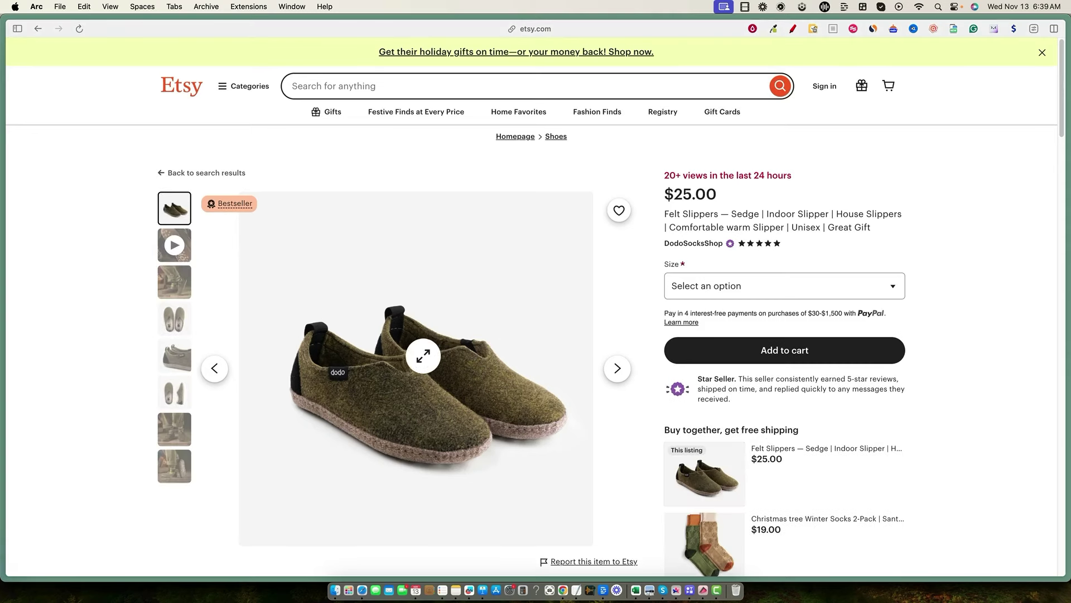
{"action": "left_click", "coordinate": [171, 254]}
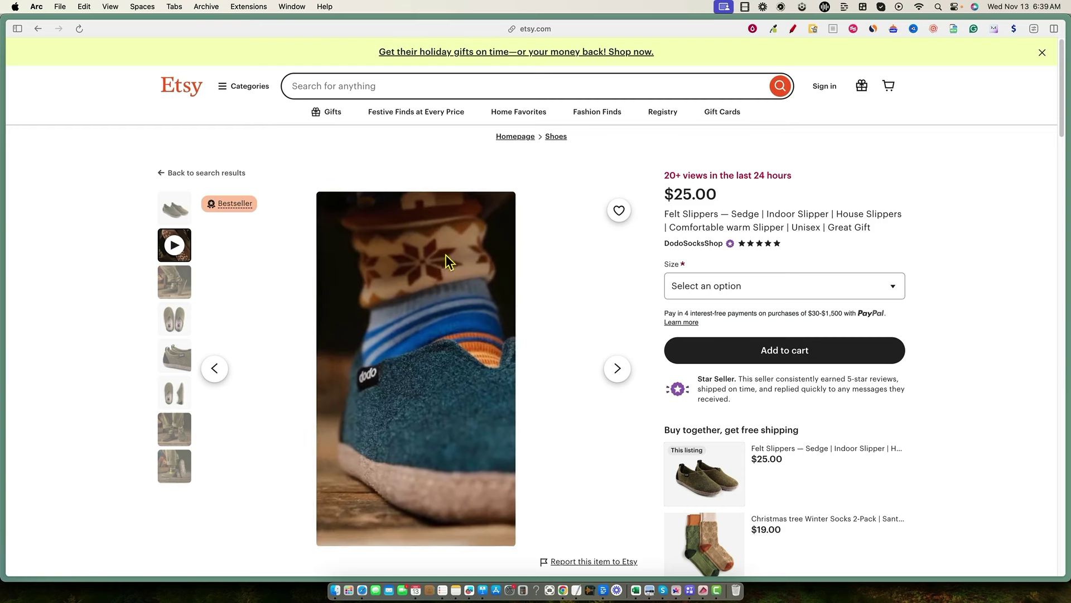
Copy the felt slippers listing's URL, switch to JoggAI and analyze that URL for a video ad.
{"action": "left_click", "coordinate": [531, 29]}
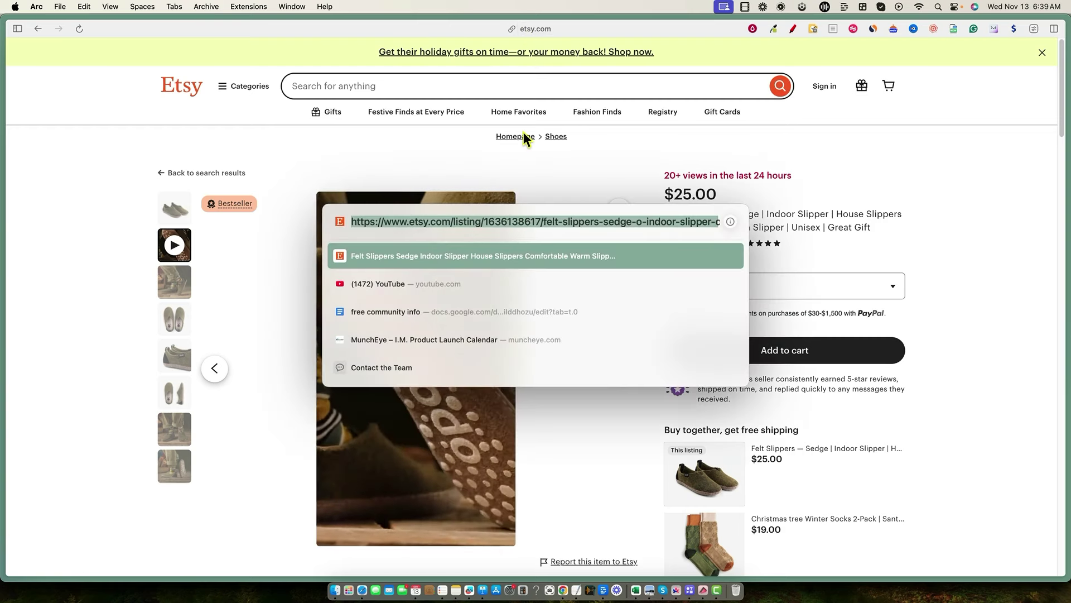
{"action": "left_click", "coordinate": [124, 153]}
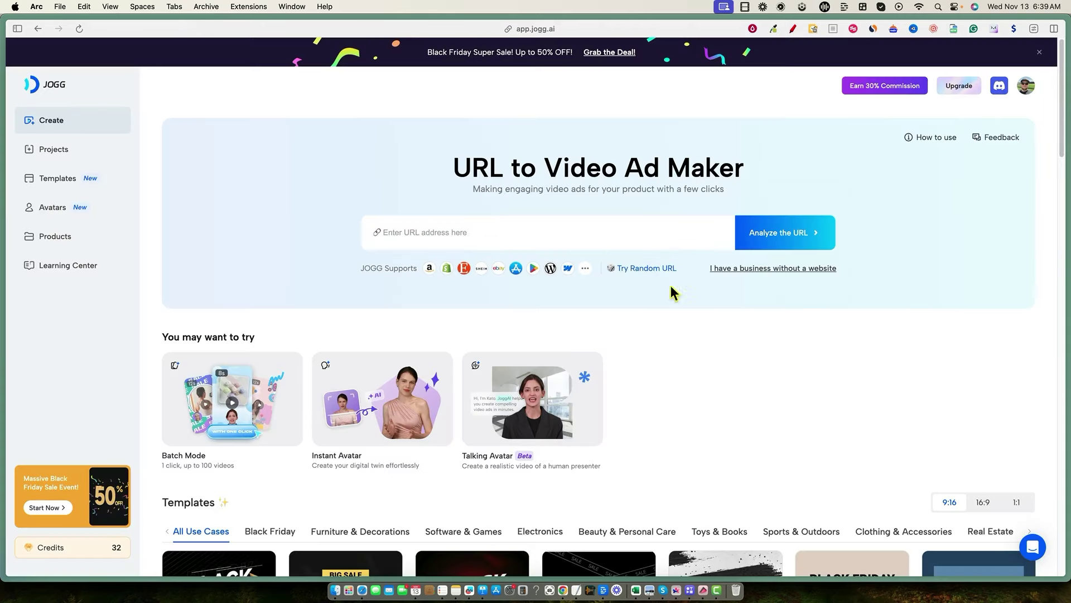
{"action": "left_click", "coordinate": [431, 232]}
{"action": "key", "text": "super+v"}
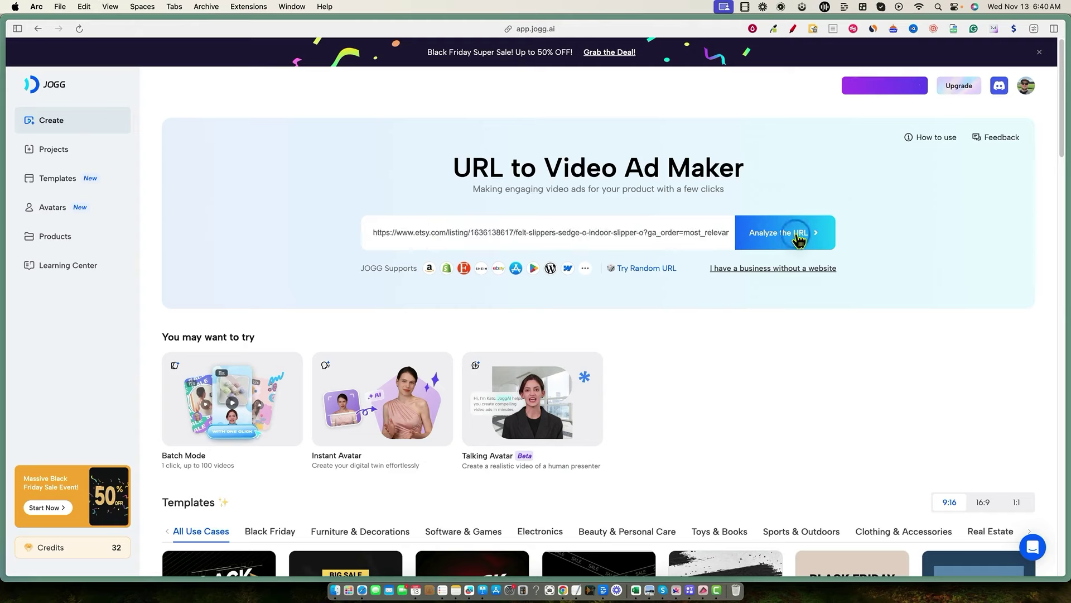
{"action": "left_click", "coordinate": [799, 239]}
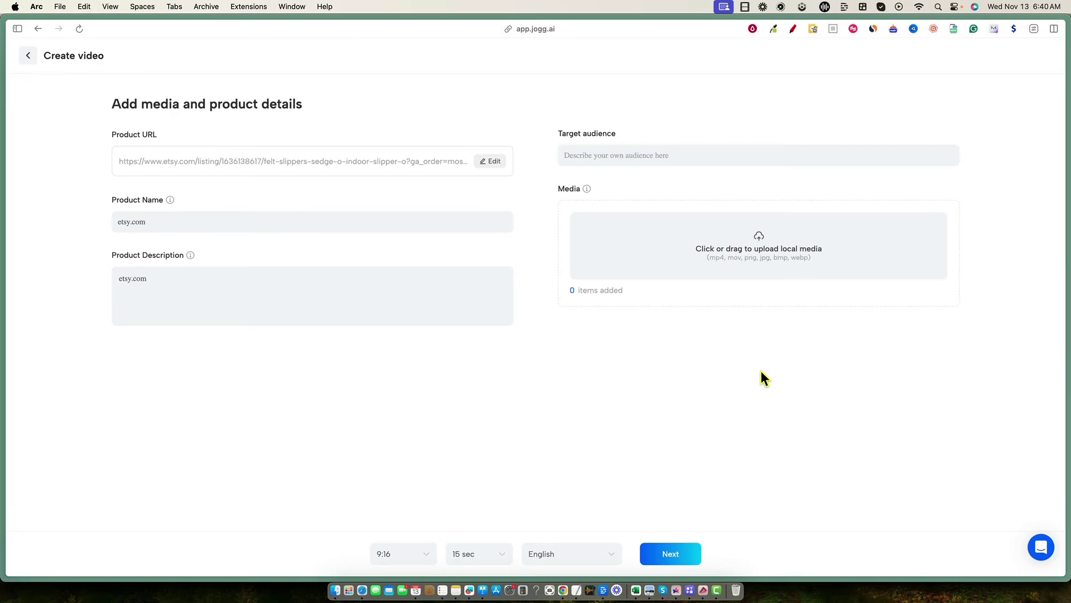
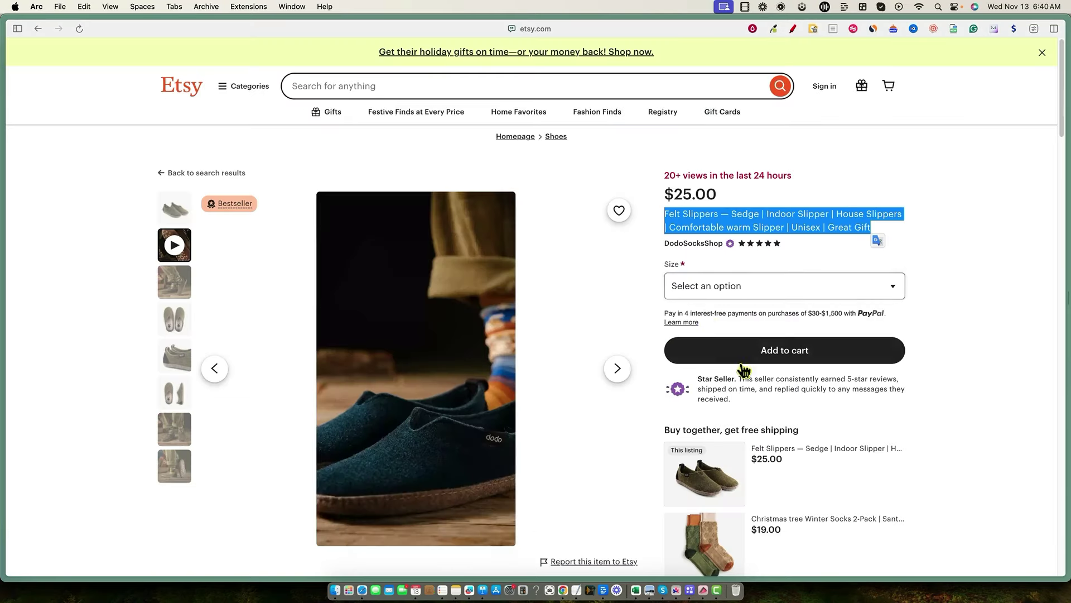
Use the Etsy listing's title as the product name and its "Cozy felt slippers hand crafted in Ukraine" blurb as the product description.
{"action": "scroll", "coordinate": [729, 357], "scroll_direction": "down", "scroll_amount": 3}
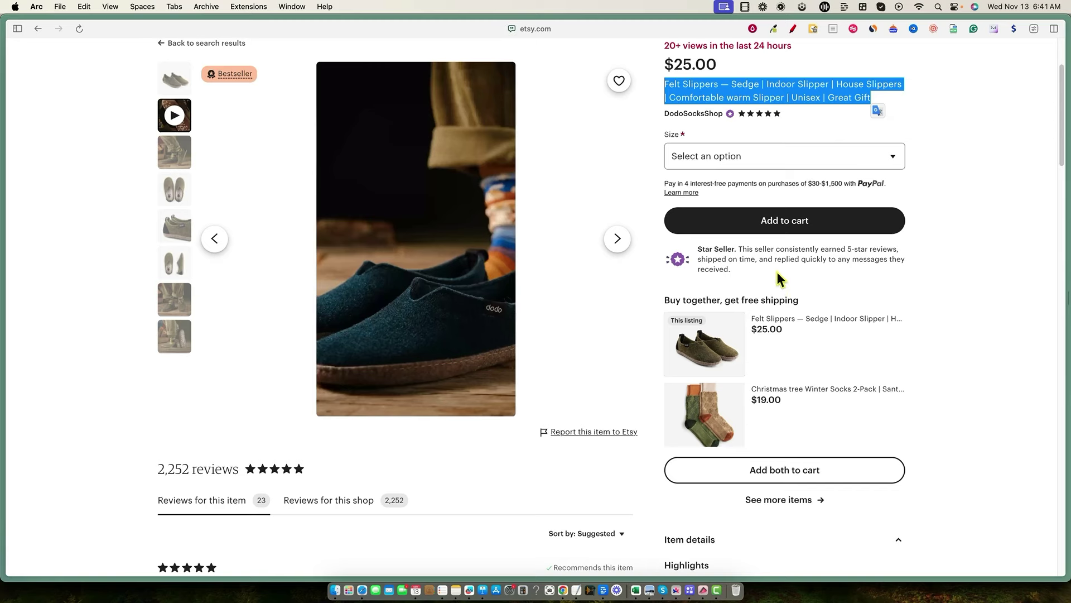
{"action": "scroll", "coordinate": [778, 272], "scroll_direction": "down", "scroll_amount": 6}
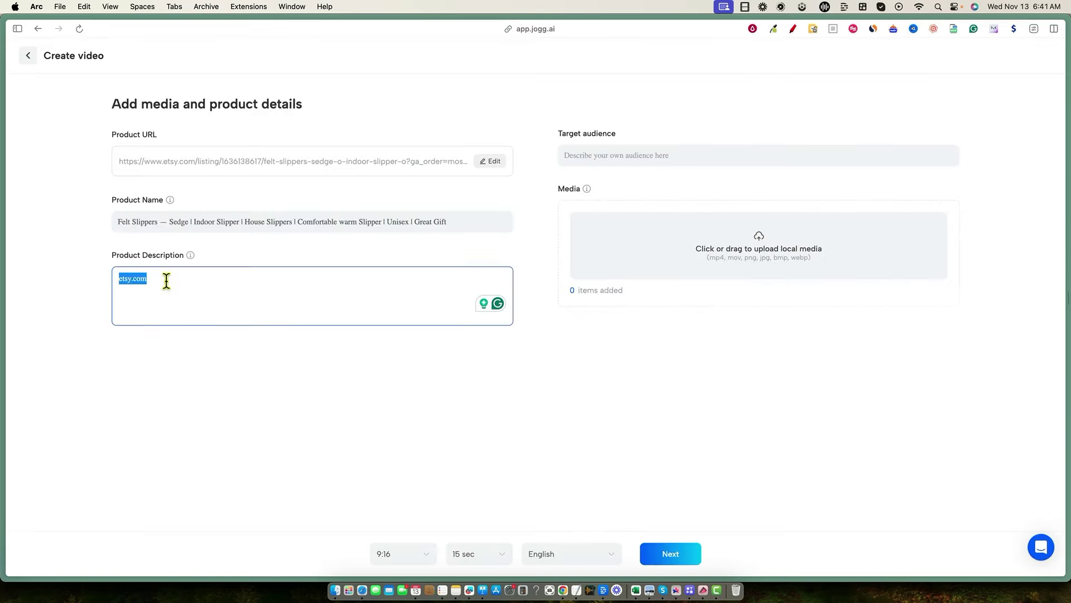
{"action": "type", "text": "Cozy felt slippers hand crafted in Ukraine. Soft, warm, low-noise slippers with anti-slip outer sole."}
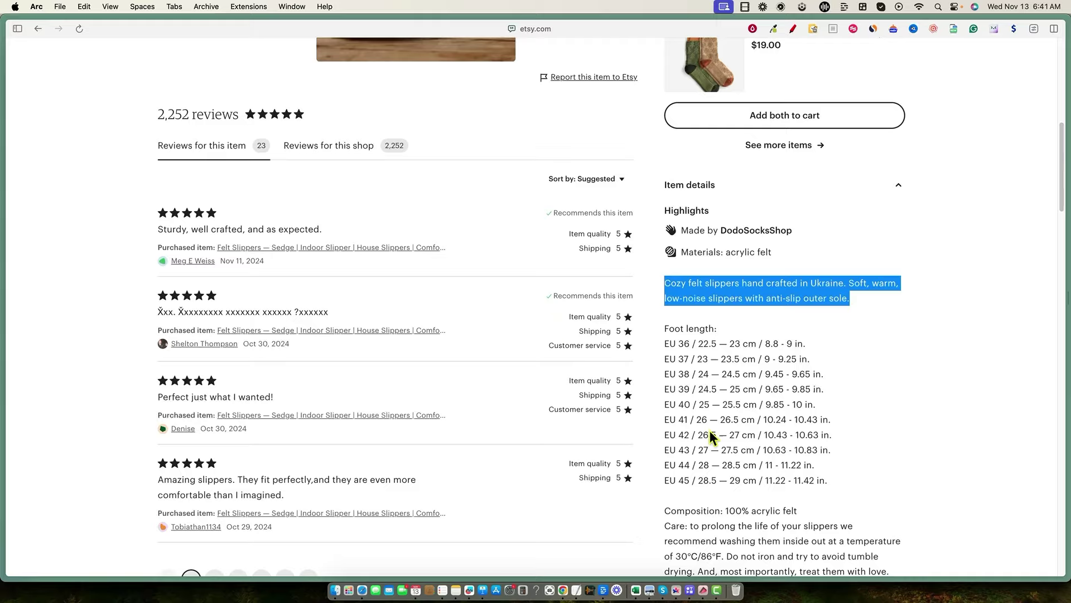
Append the Etsy listing's composition, care and Dodo Socks brand text to the product description in JoggAI.
{"action": "scroll", "coordinate": [712, 431], "scroll_direction": "down", "scroll_amount": 3}
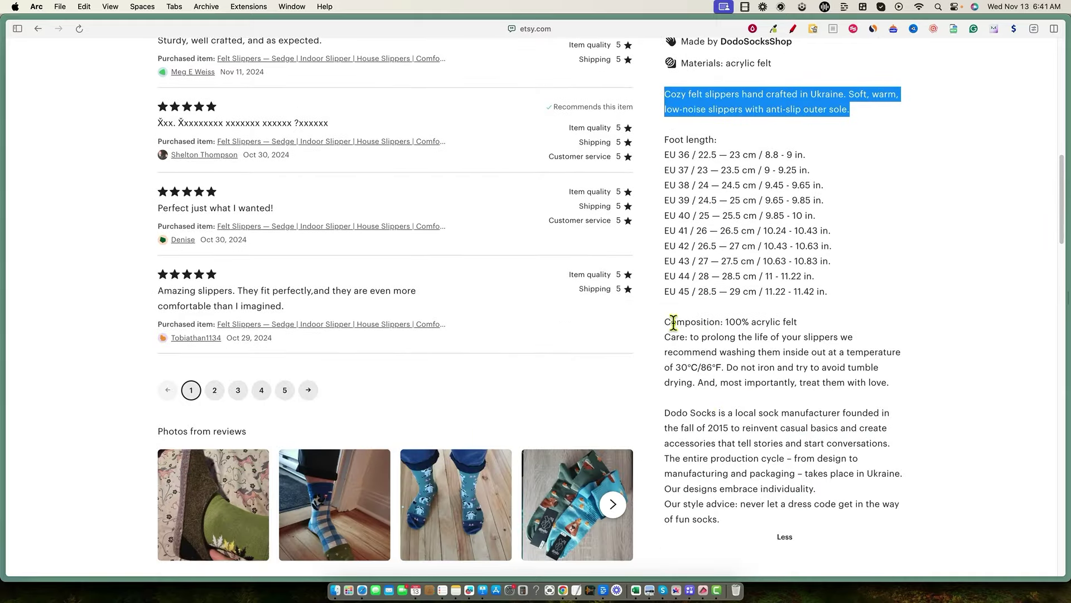
{"action": "left_click_drag", "start_coordinate": [666, 322], "coordinate": [782, 516]}
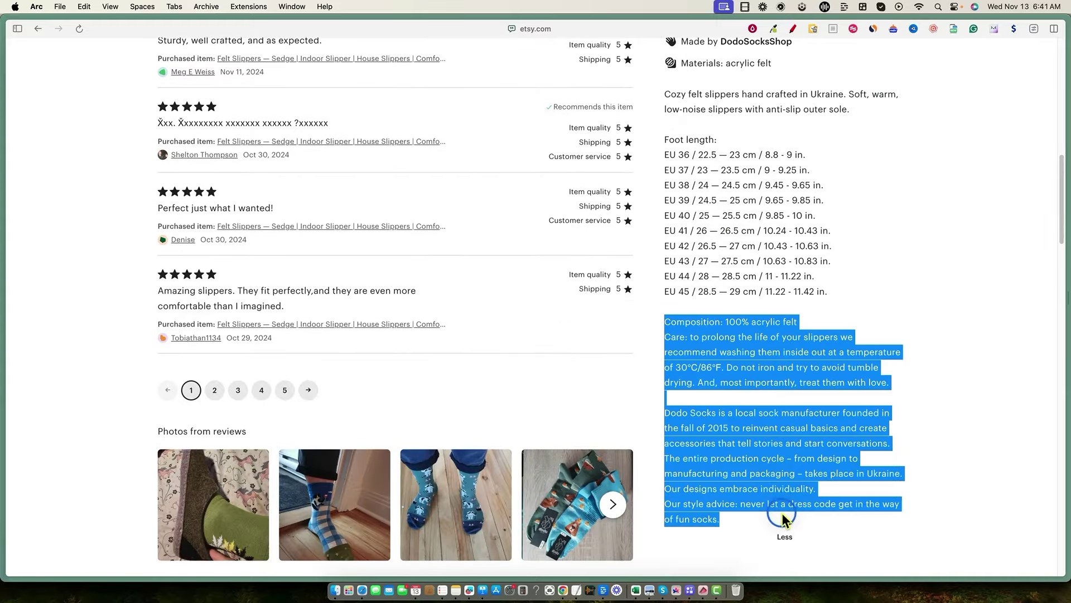
{"action": "key", "text": "super+c"}
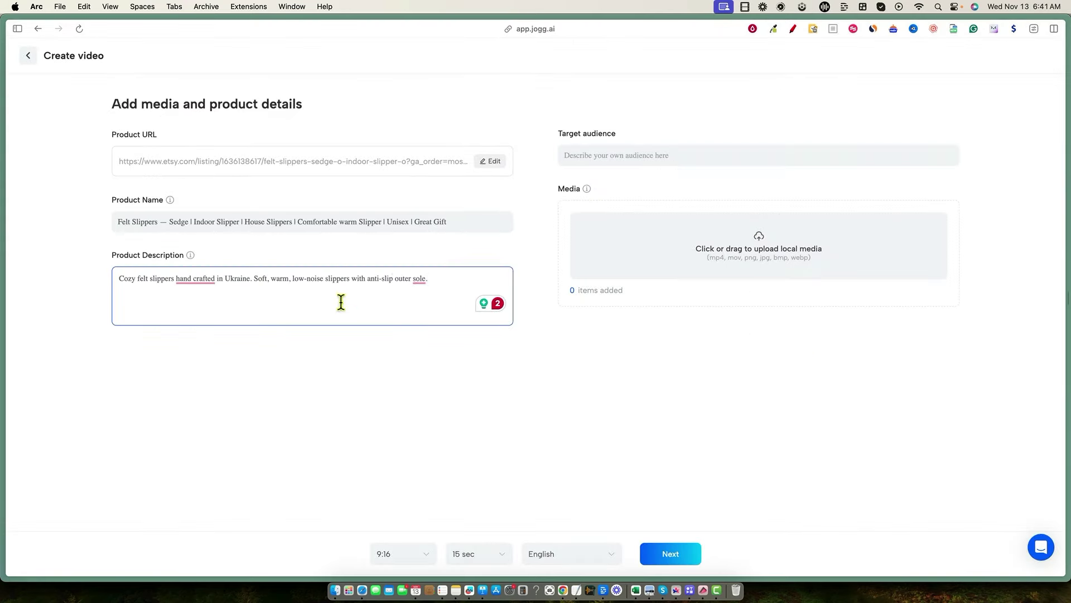
{"action": "key", "text": "super+v"}
{"action": "scroll", "coordinate": [352, 299], "scroll_direction": "up", "scroll_amount": 1}
{"action": "scroll", "coordinate": [352, 298], "scroll_direction": "up", "scroll_amount": 2}
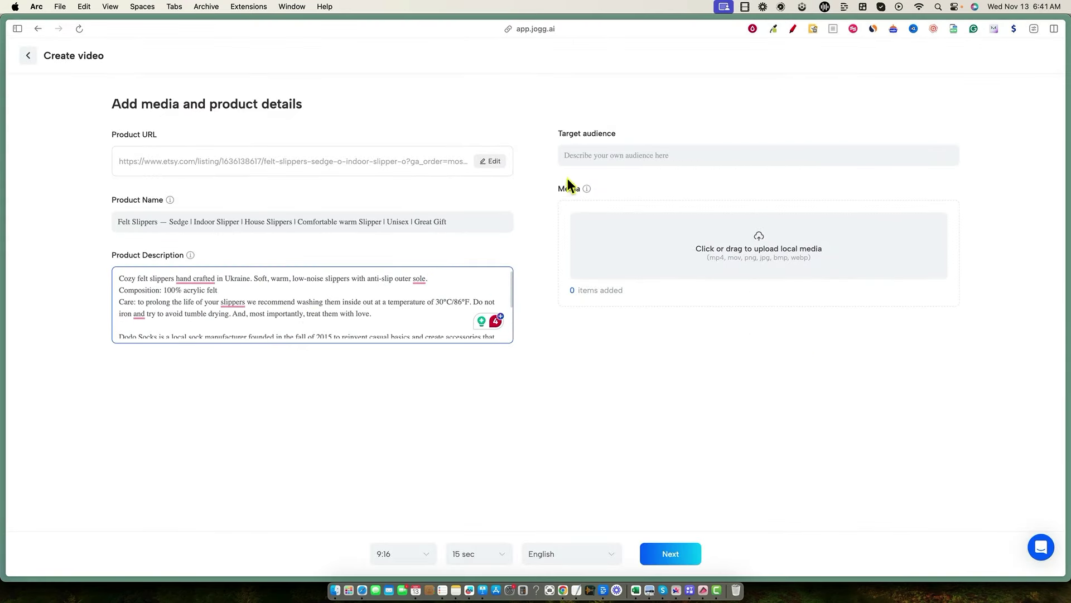
Set the target audience to "people who like warm winter slippers" and try to continue without uploading media.
{"action": "left_click", "coordinate": [578, 158]}
{"action": "type", "text": "people "}
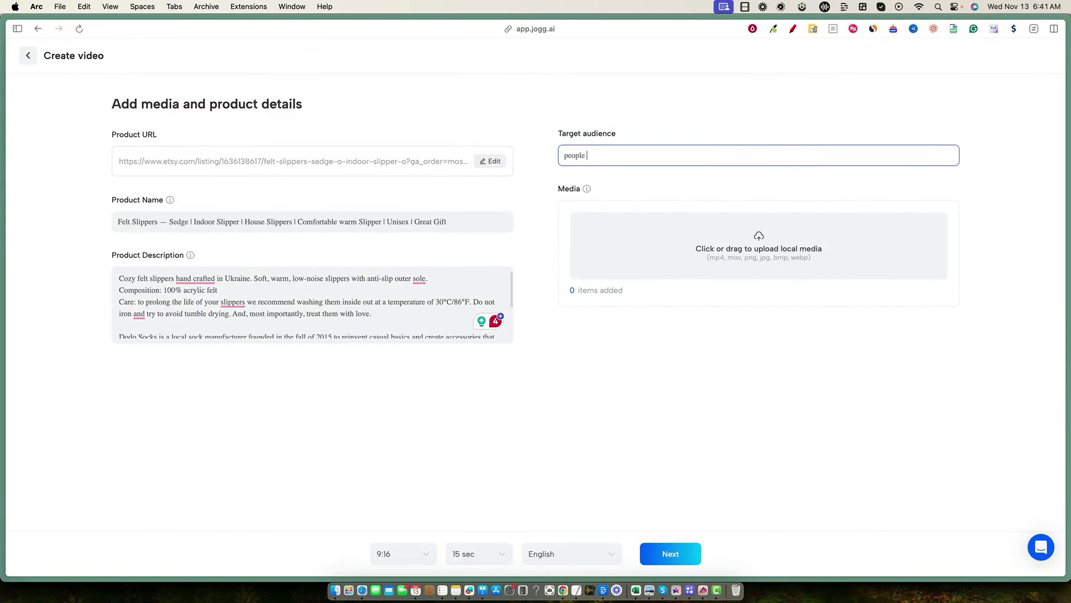
{"action": "type", "text": "who like warm winter slippers"}
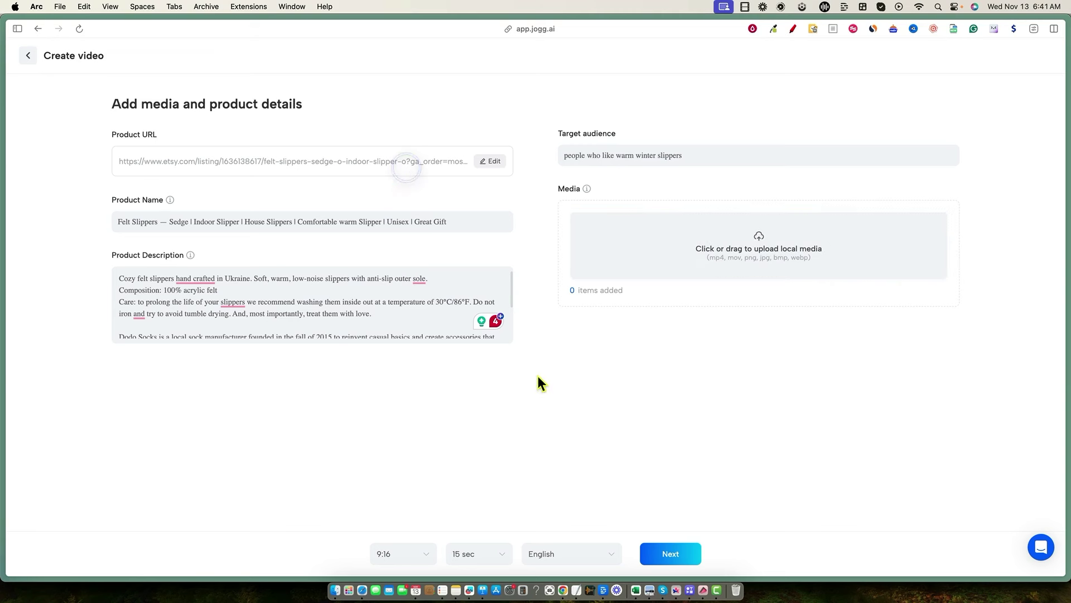
{"action": "left_click", "coordinate": [670, 557]}
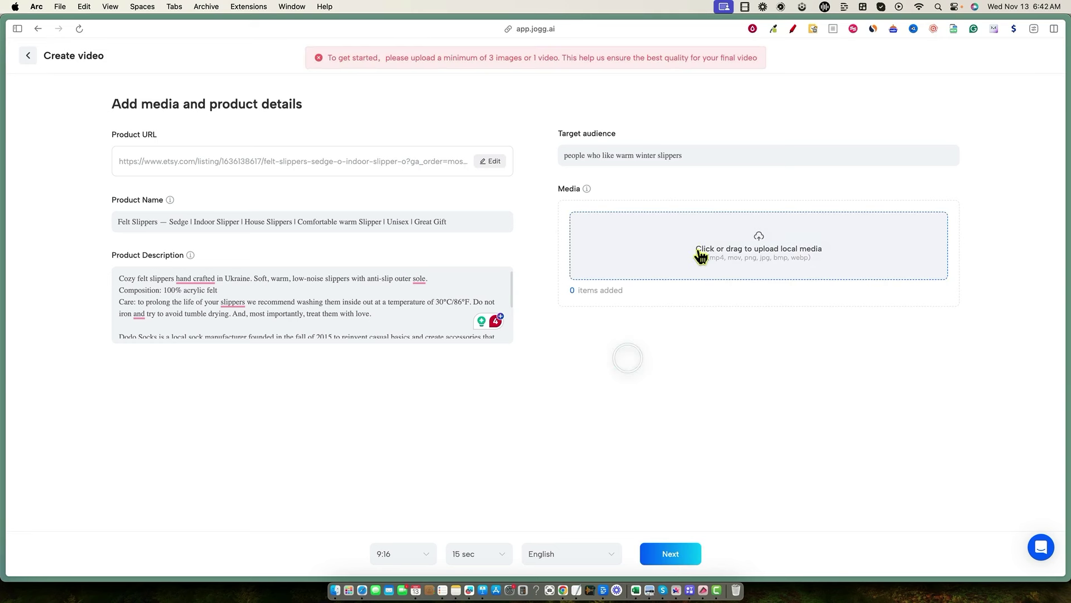
Check the product media on the Etsy slippers listing, return to JoggAI and leave the video draft without saving.
{"action": "key", "text": "ctrl+Tab"}
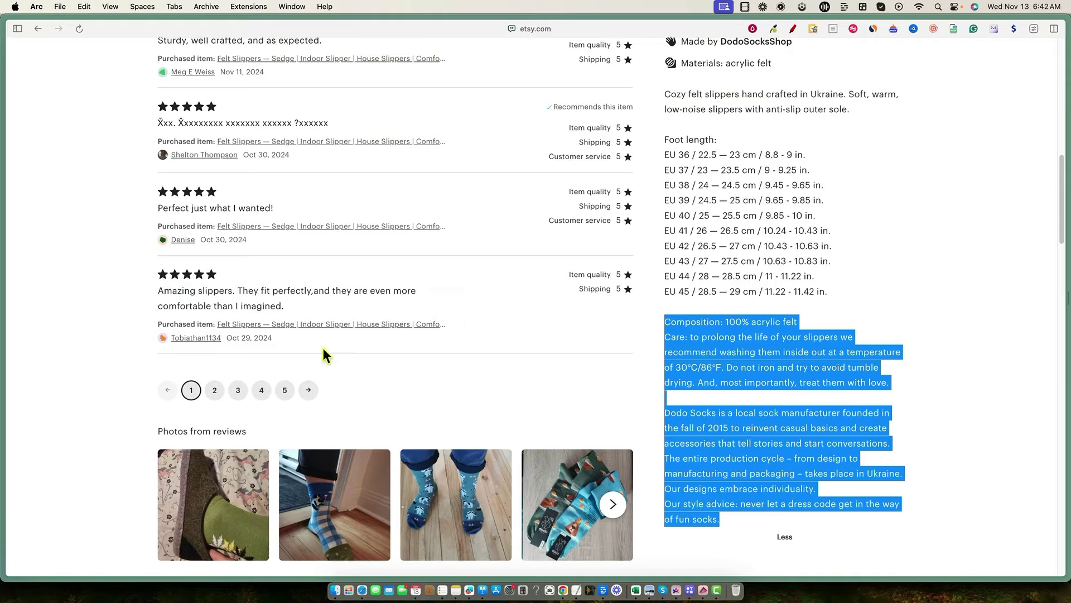
{"action": "left_click", "coordinate": [387, 444]}
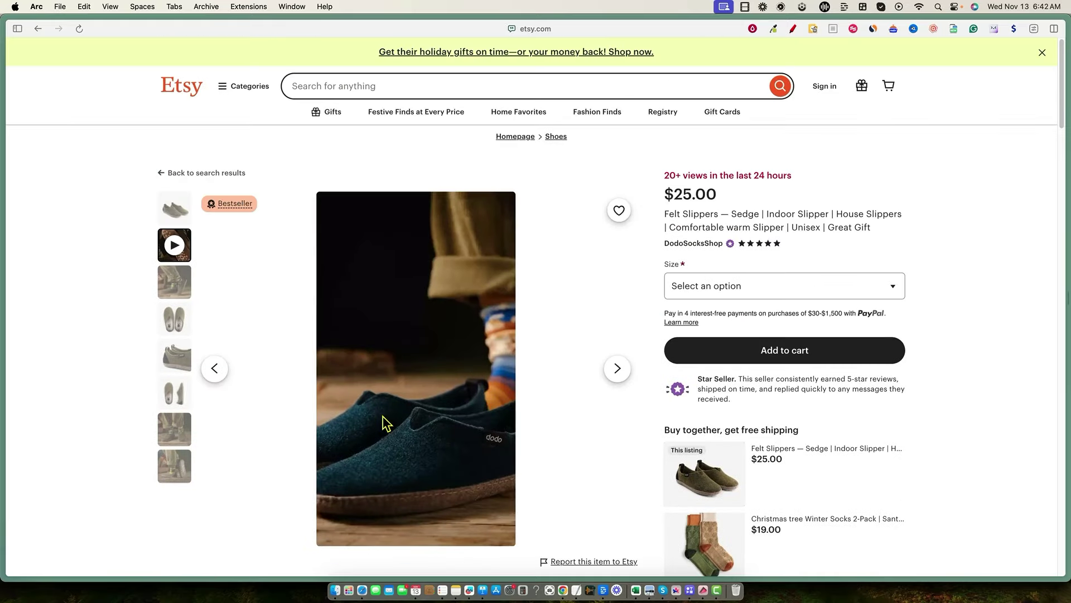
{"action": "key", "text": "ctrl+Tab"}
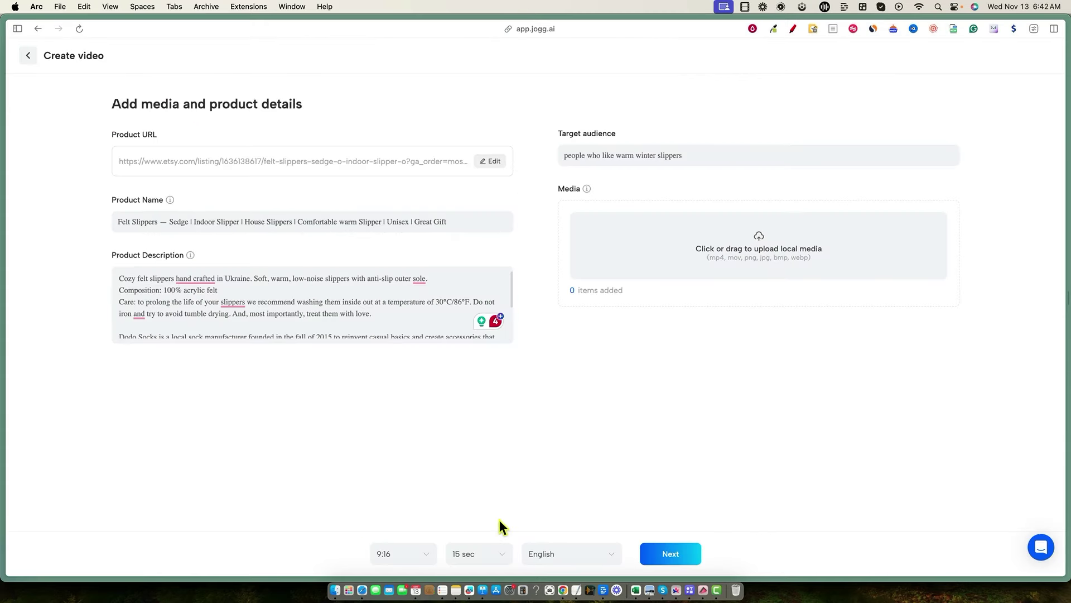
{"action": "left_click", "coordinate": [28, 56]}
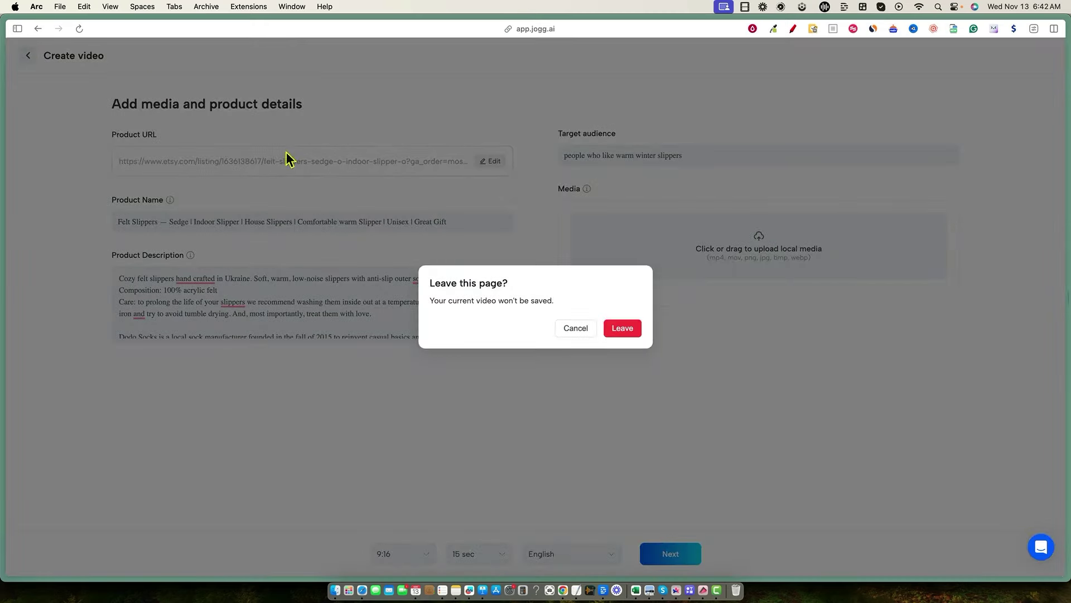
{"action": "left_click", "coordinate": [624, 328]}
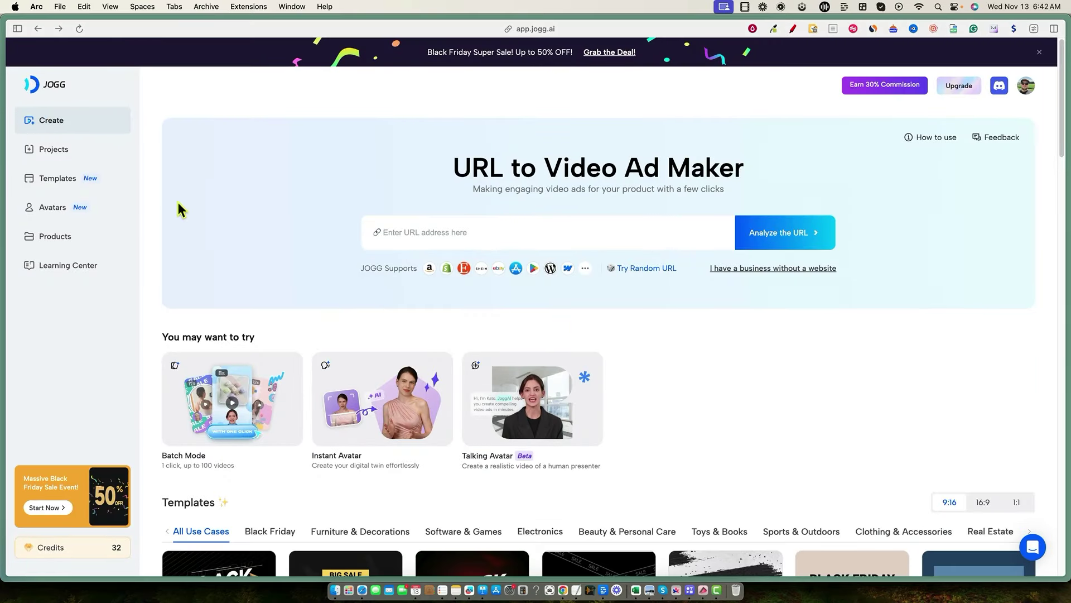
Switch to Etsy, browse Home Favorites and open the Custom Wood Sign personalized family name listing by FalkelDesign.
{"action": "key", "text": "ctrl+Tab"}
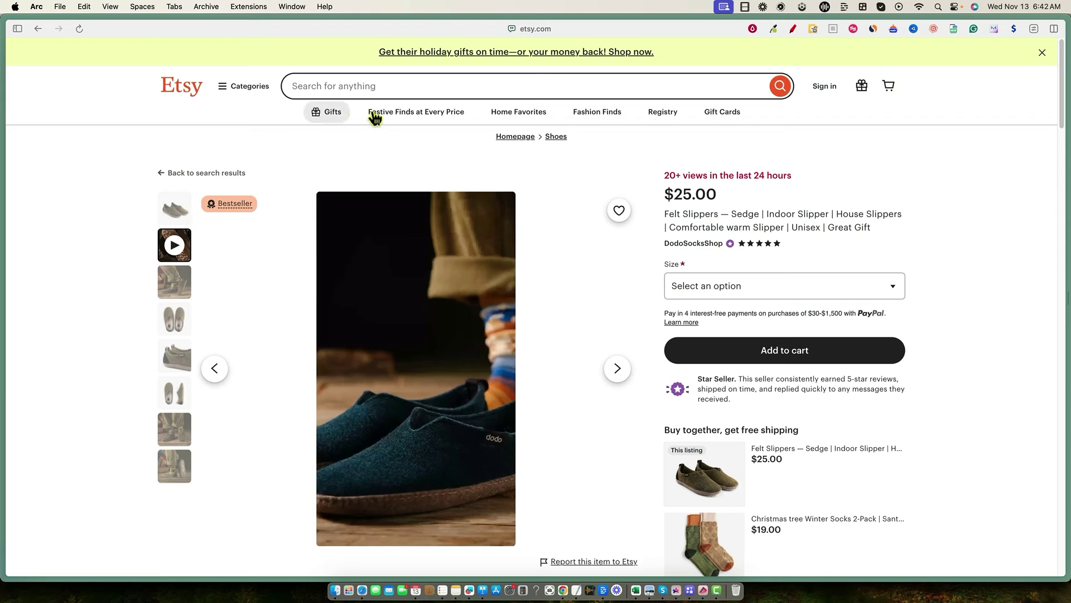
{"action": "left_click", "coordinate": [533, 115]}
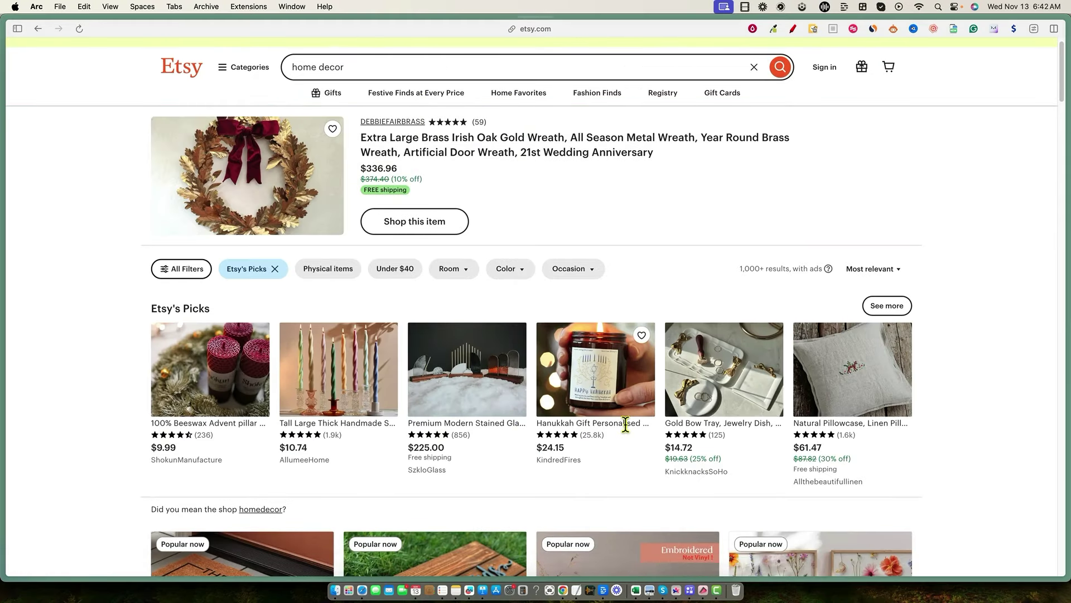
{"action": "scroll", "coordinate": [625, 424], "scroll_direction": "down", "scroll_amount": 7}
{"action": "left_click", "coordinate": [435, 347]}
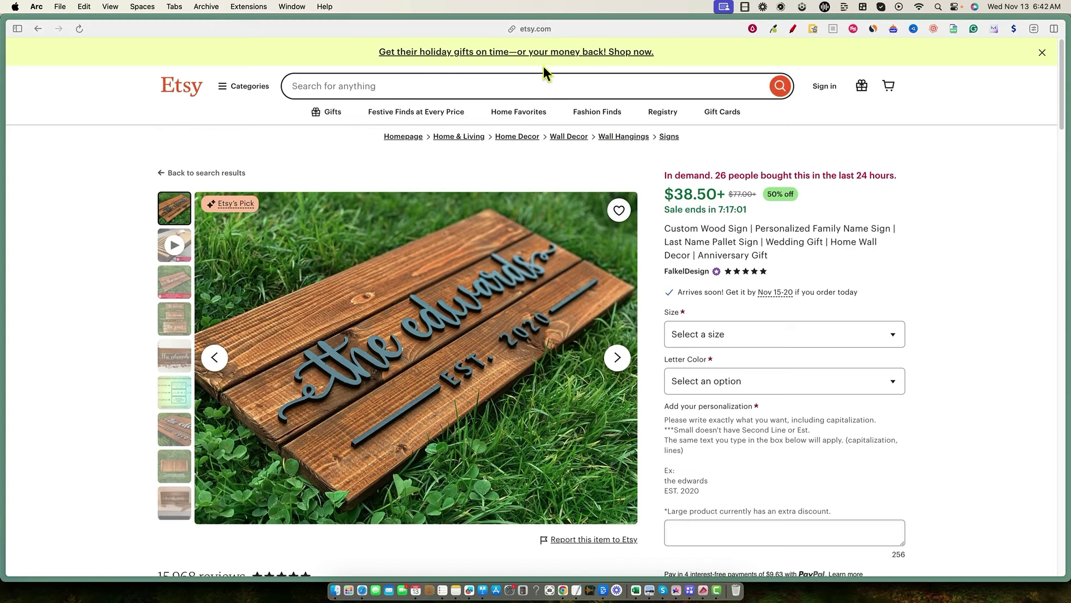
Copy the custom wood sign listing's URL, switch to JoggAI and analyze that URL for a video ad.
{"action": "left_click", "coordinate": [528, 32]}
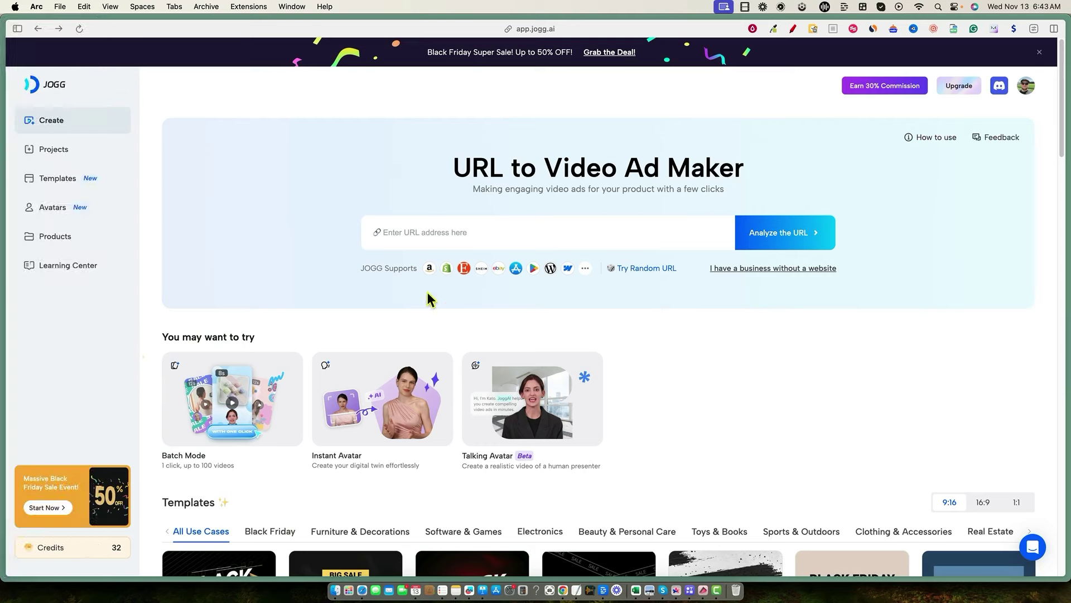
{"action": "left_click", "coordinate": [442, 234]}
{"action": "key", "text": "super+v"}
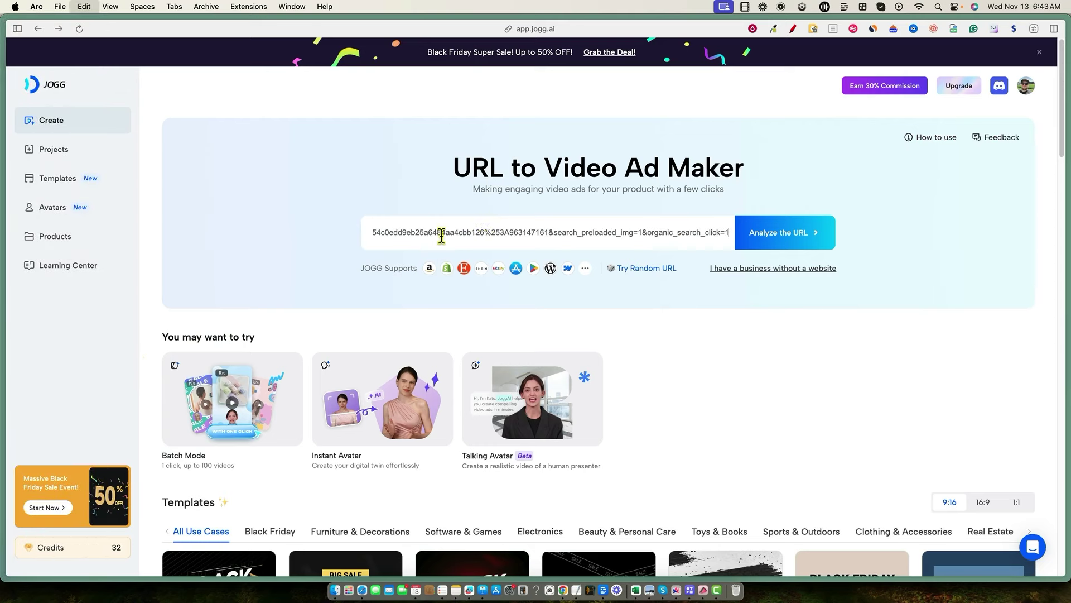
{"action": "left_click", "coordinate": [774, 237]}
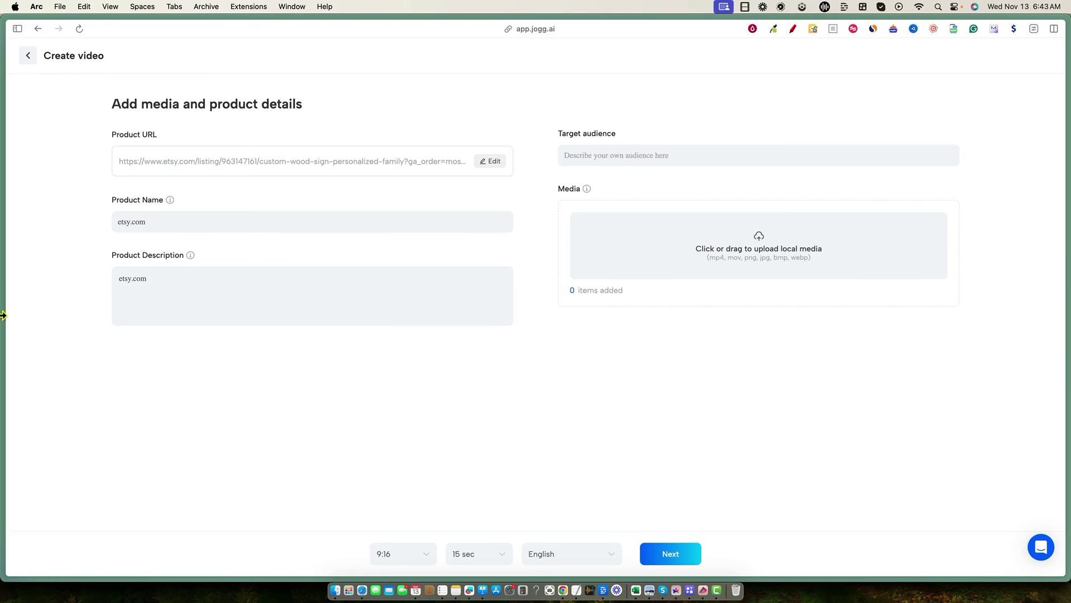
Switch to Amazon, browse the acoustic guitars and open the Yamaha 6 String Beginner Solid Spruce Top guitar's product page.
{"action": "left_click", "coordinate": [53, 313]}
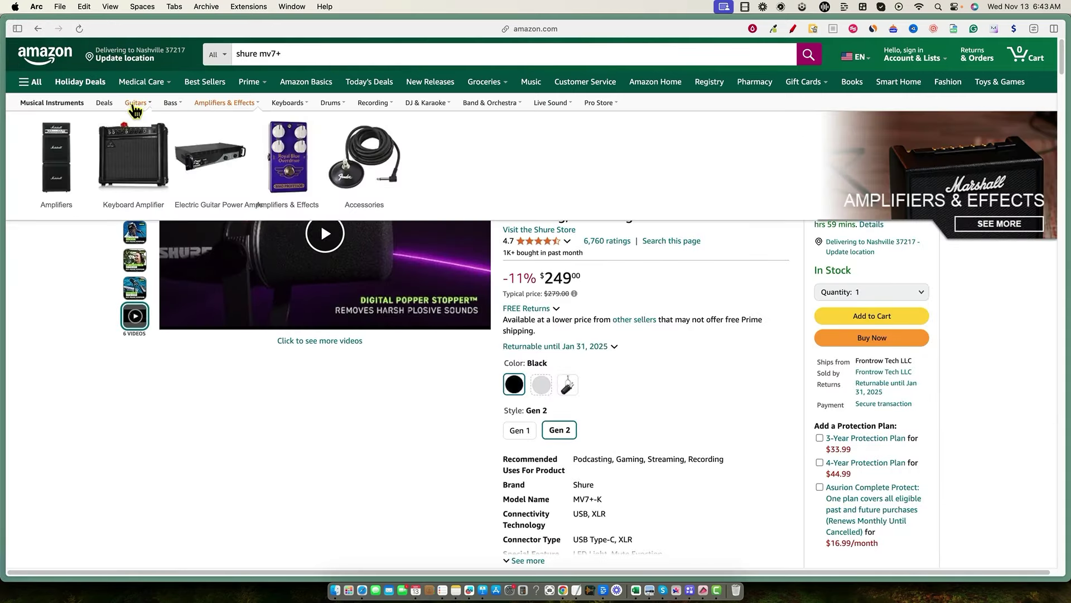
{"action": "mouse_move", "coordinate": [135, 111]}
{"action": "left_click", "coordinate": [134, 105]}
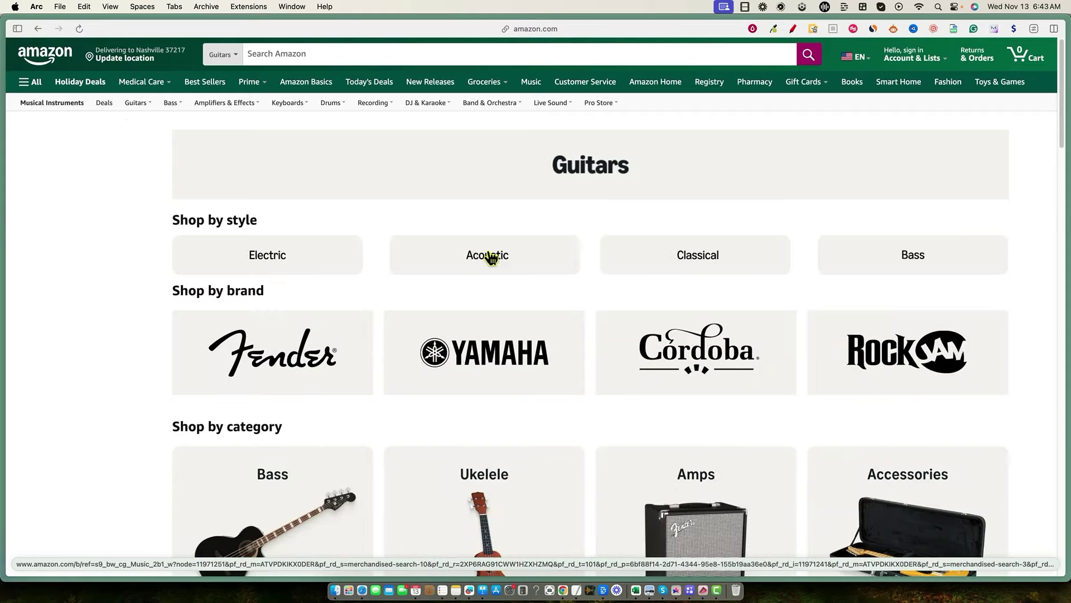
{"action": "left_click", "coordinate": [490, 258]}
{"action": "scroll", "coordinate": [402, 248], "scroll_direction": "down", "scroll_amount": 1}
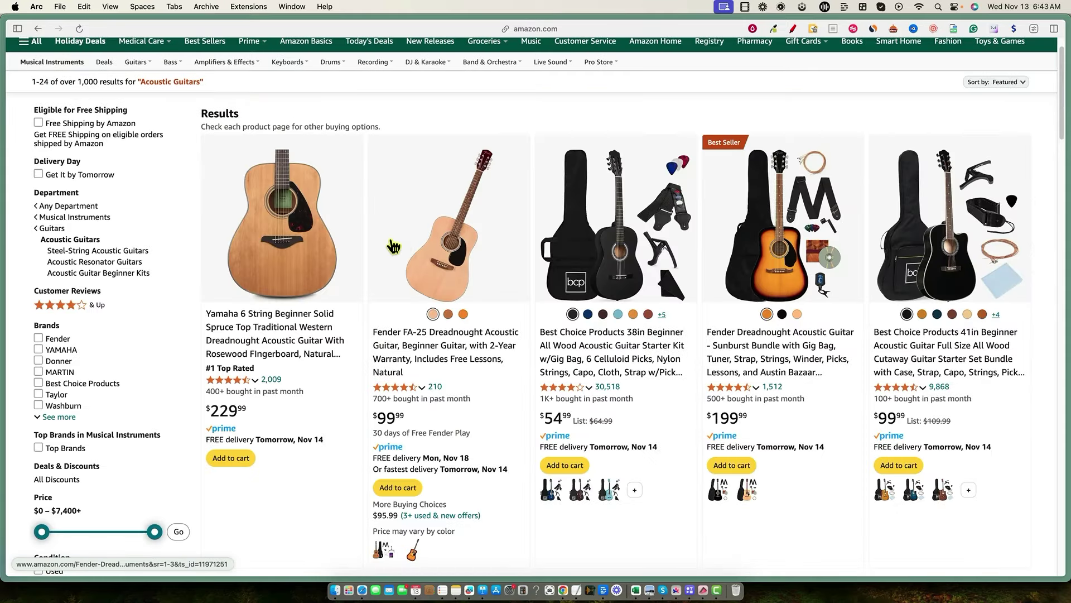
{"action": "left_click", "coordinate": [347, 363]}
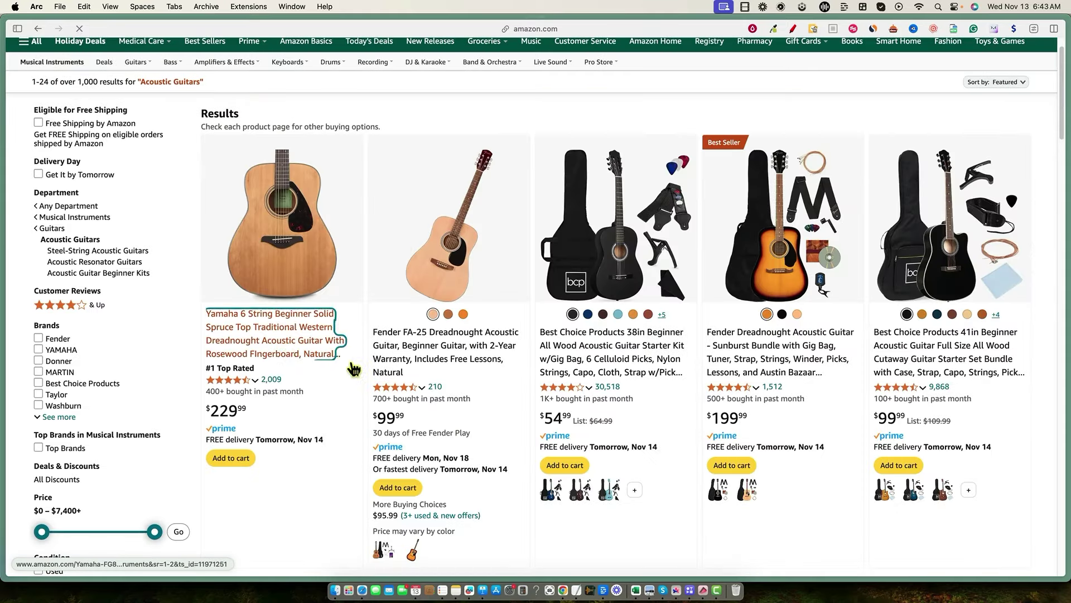
Copy the URL of the Yamaha 6 String Beginner Solid Spruce Top guitar's Amazon product page.
{"action": "left_click", "coordinate": [545, 30]}
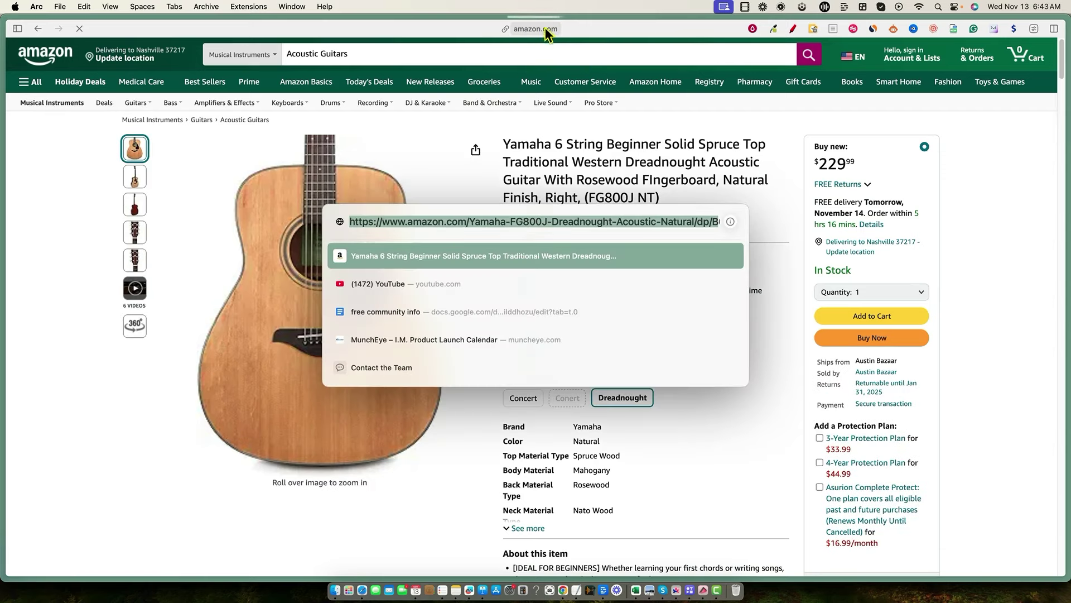
{"action": "key", "text": "super+v"}
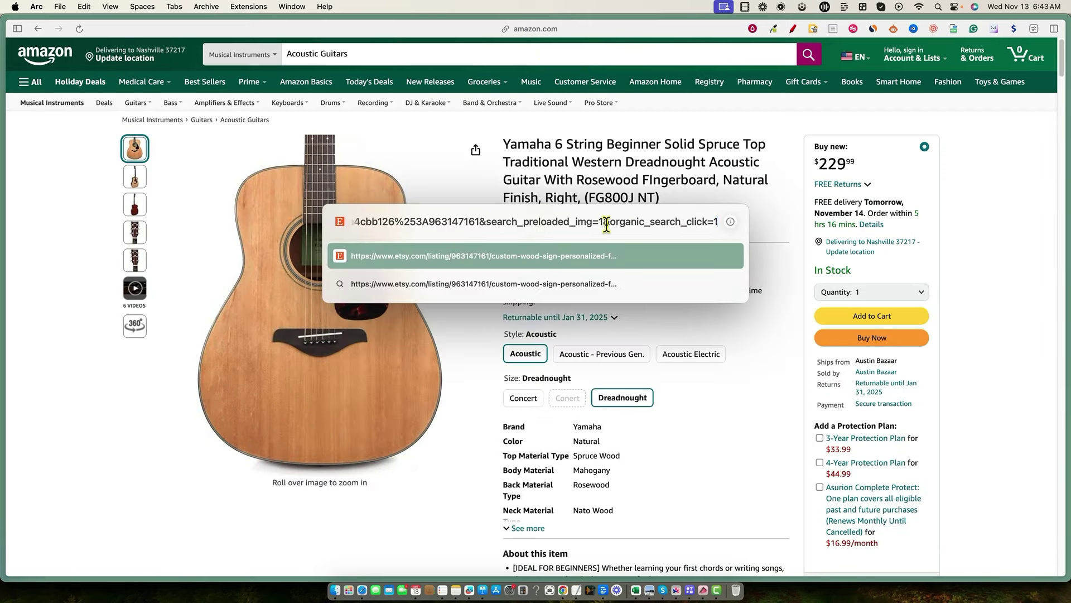
{"action": "left_click", "coordinate": [528, 29]}
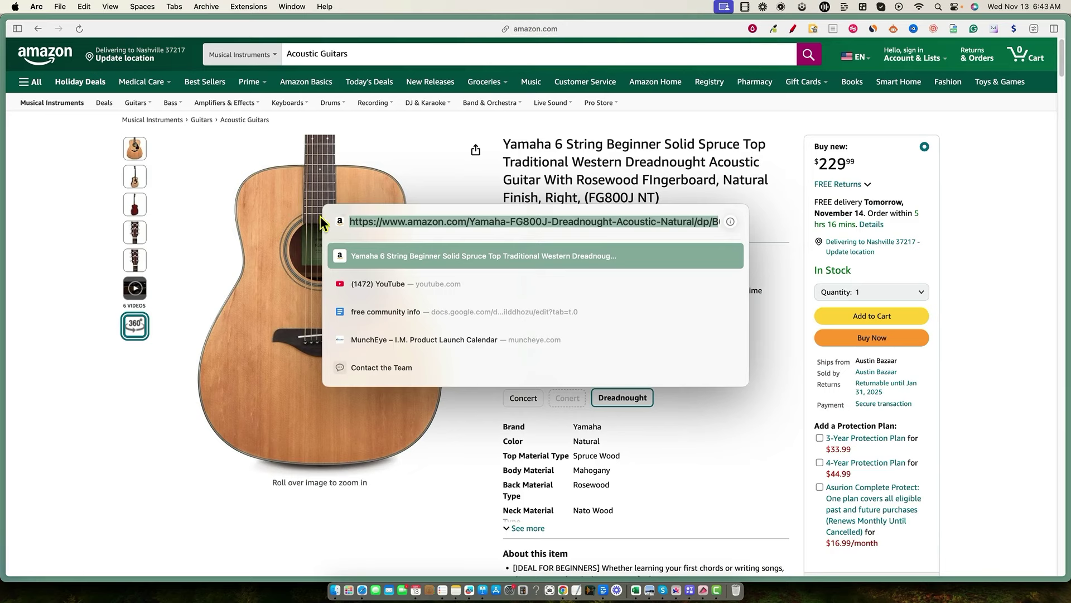
{"action": "key", "text": "Escape"}
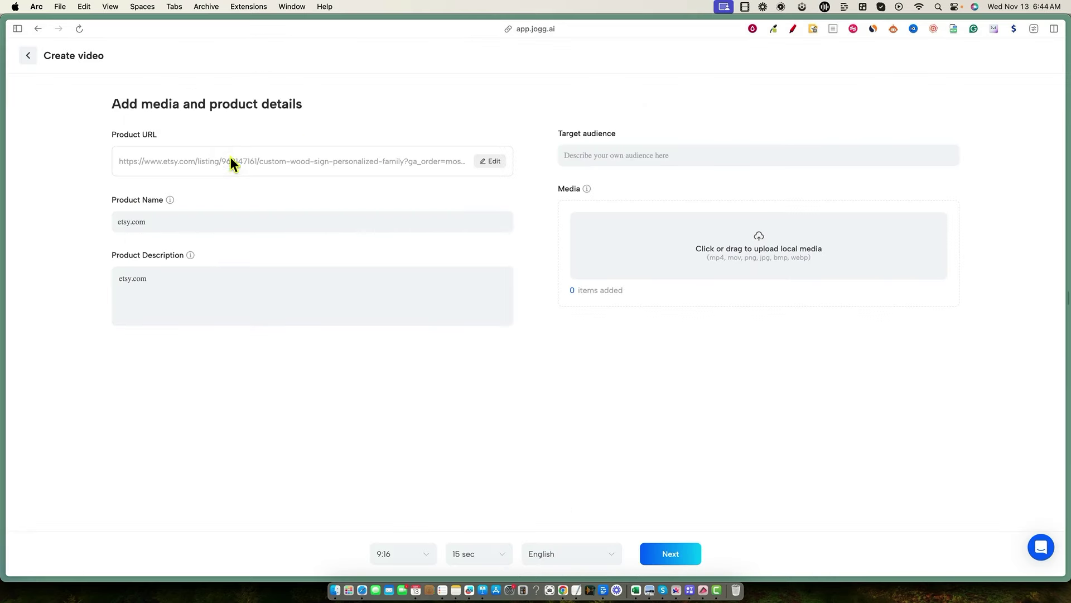
Switch to JoggAI, leave the Etsy draft without saving and analyze the copied Amazon guitar URL for a video ad.
{"action": "left_click", "coordinate": [30, 57]}
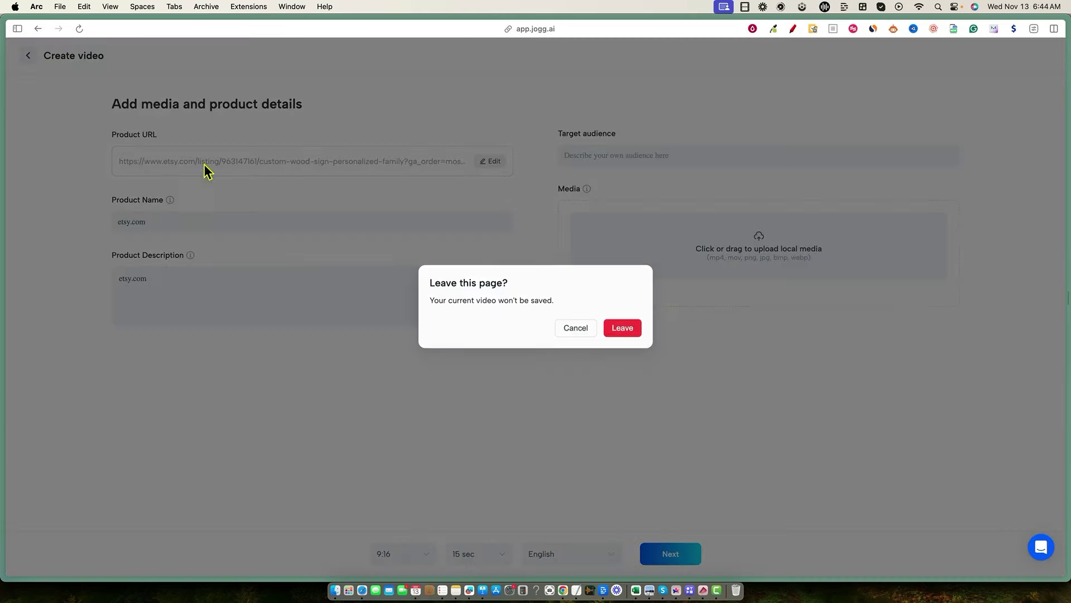
{"action": "left_click", "coordinate": [620, 329]}
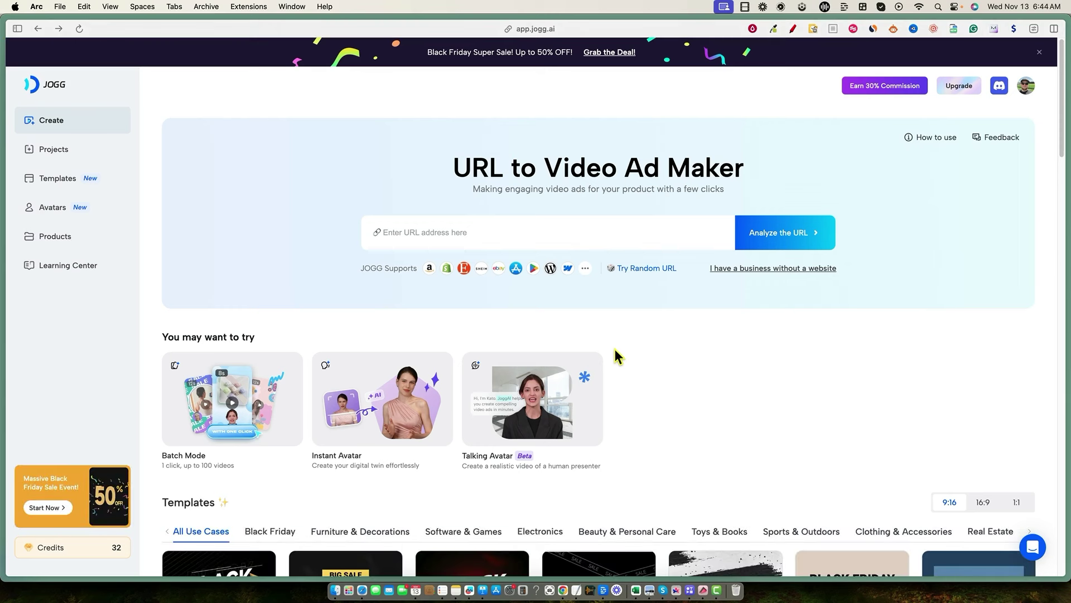
{"action": "left_click", "coordinate": [519, 232]}
{"action": "key", "text": "super+v"}
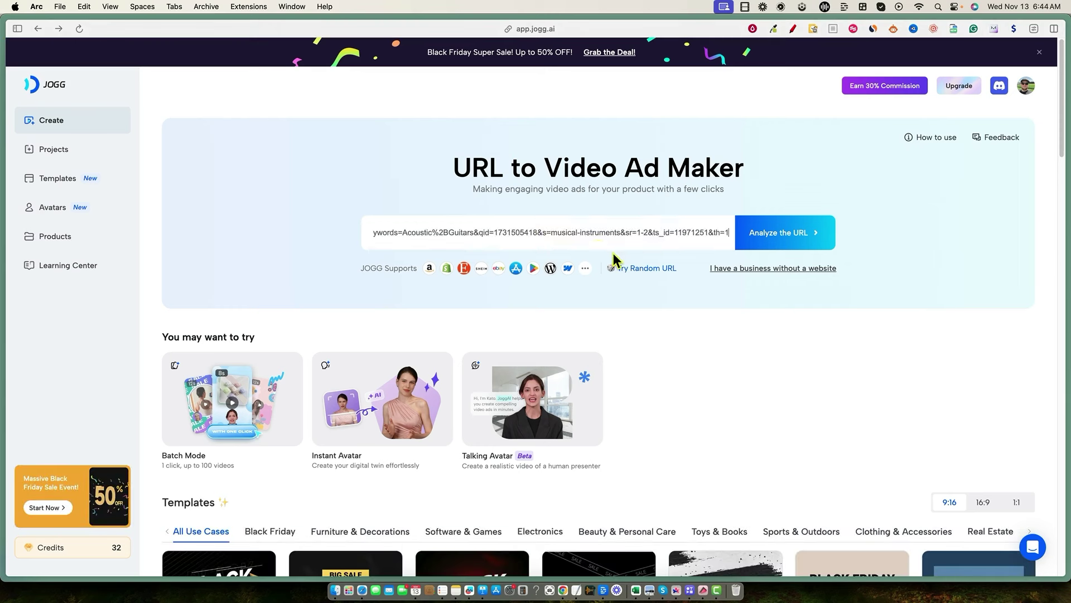
{"action": "left_click", "coordinate": [792, 234]}
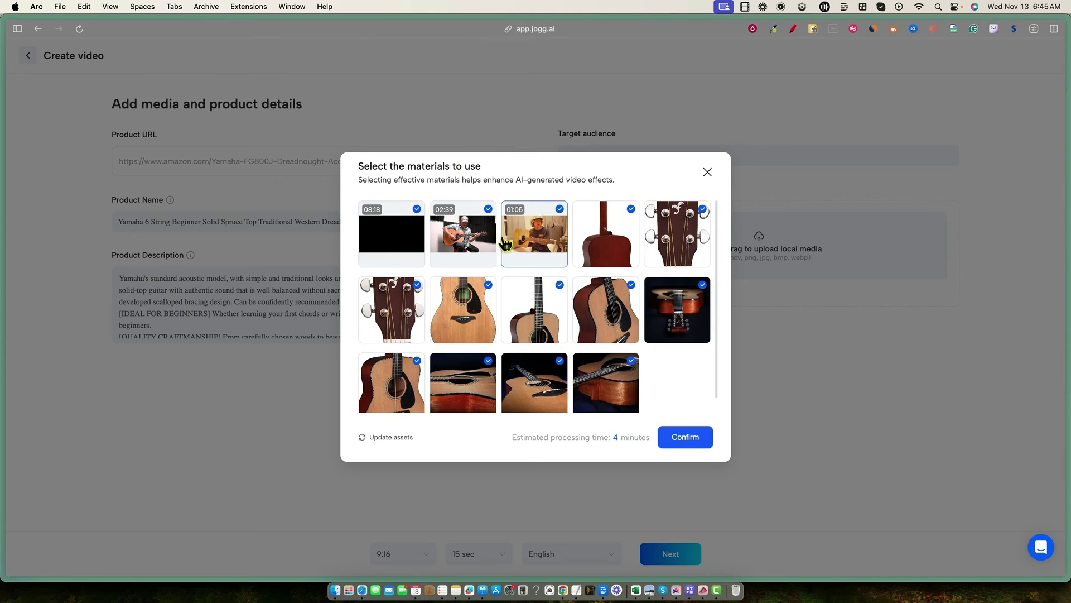
Exclude the 02:39 and 08:18 videos from the product materials and confirm the remaining selection.
{"action": "left_click", "coordinate": [489, 210]}
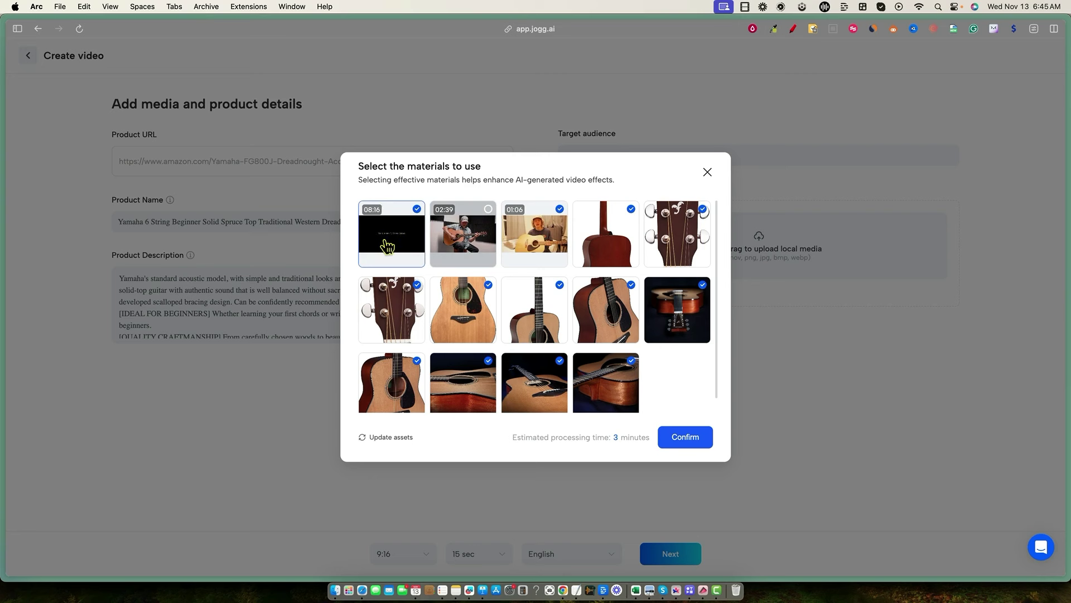
{"action": "left_click", "coordinate": [417, 211]}
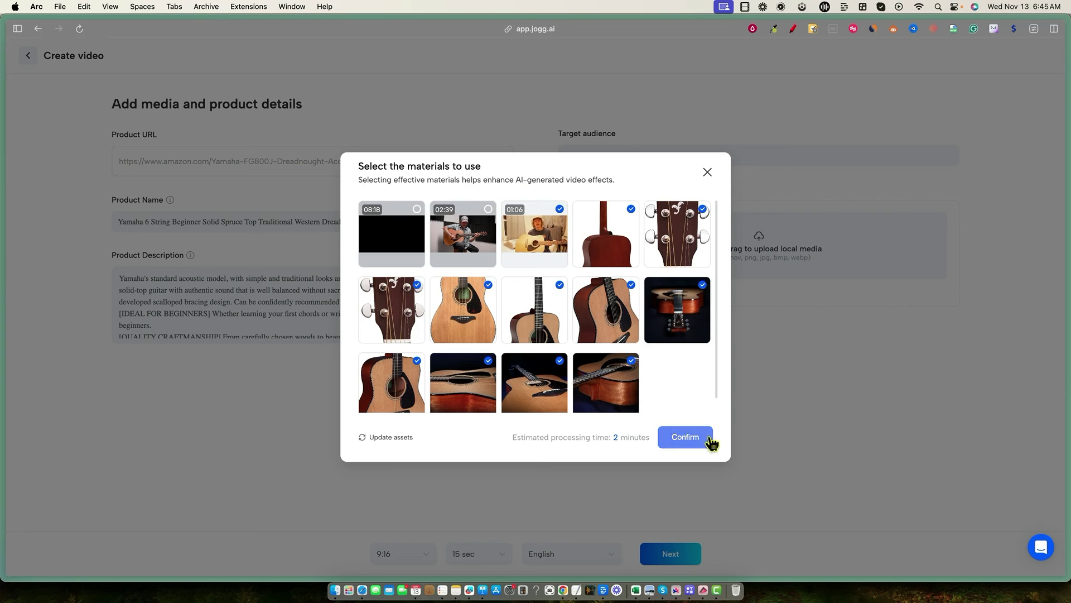
{"action": "left_click", "coordinate": [686, 438]}
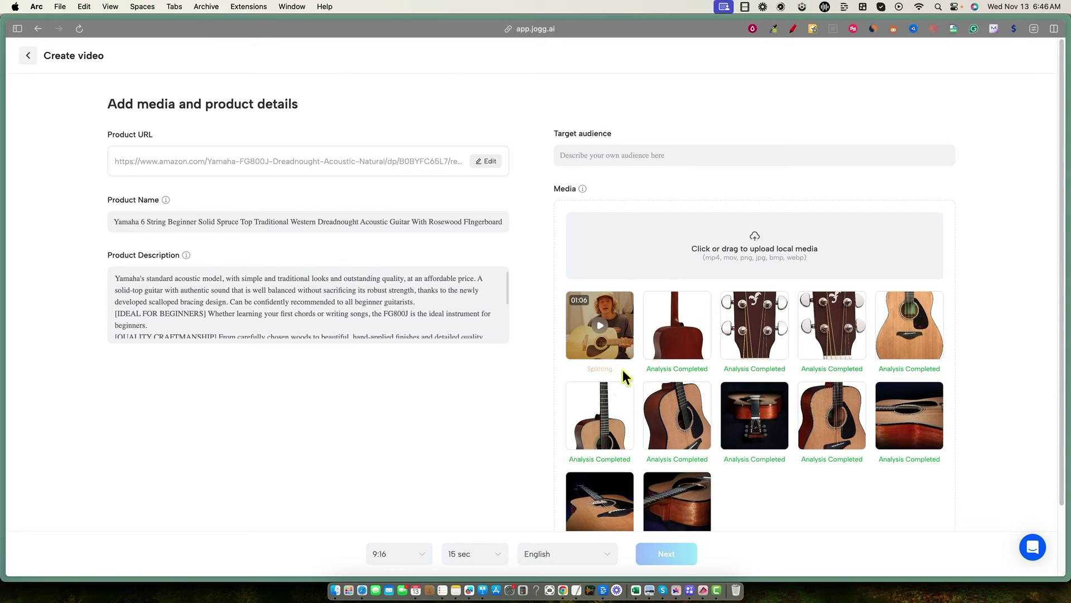
Check the imported product details and set the target audience to "guitar players".
{"action": "left_click", "coordinate": [683, 558]}
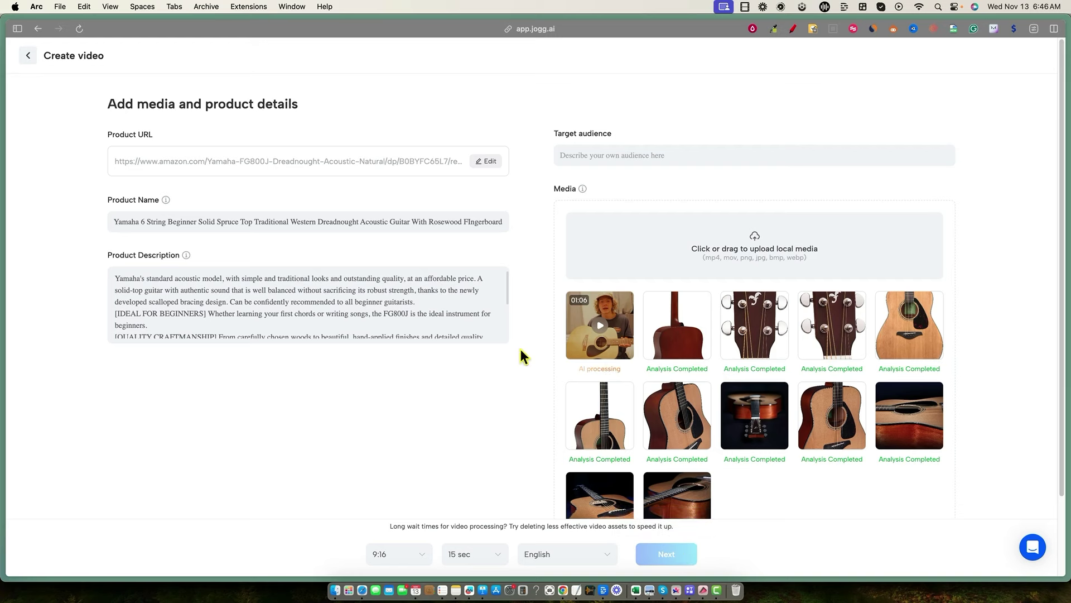
{"action": "left_click", "coordinate": [138, 222]}
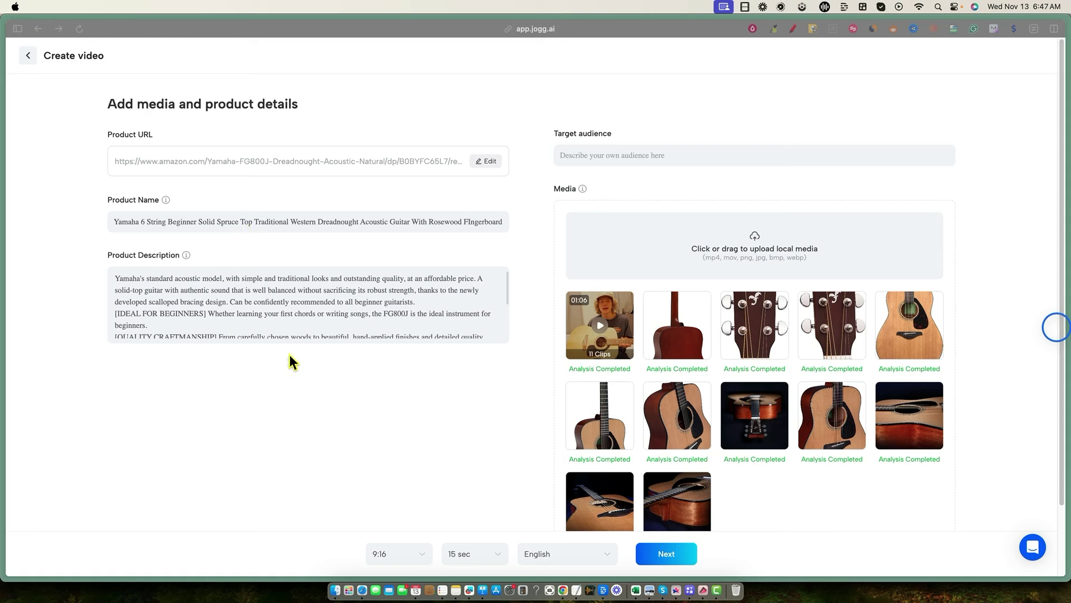
{"action": "scroll", "coordinate": [167, 304], "scroll_direction": "down", "scroll_amount": 5}
{"action": "scroll", "coordinate": [272, 326], "scroll_direction": "up", "scroll_amount": 5}
{"action": "left_click", "coordinate": [605, 154]}
{"action": "type", "text": "guitar players"}
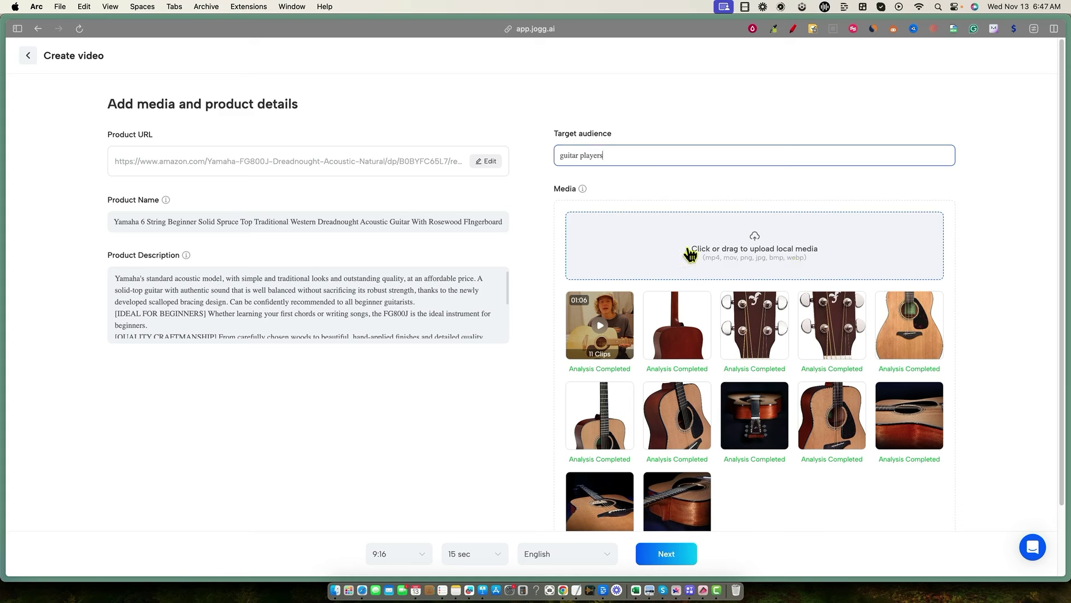
Try the 16:9 aspect ratio, restore 9:16 and look at the video length options without changing them.
{"action": "scroll", "coordinate": [709, 500], "scroll_direction": "down", "scroll_amount": 1}
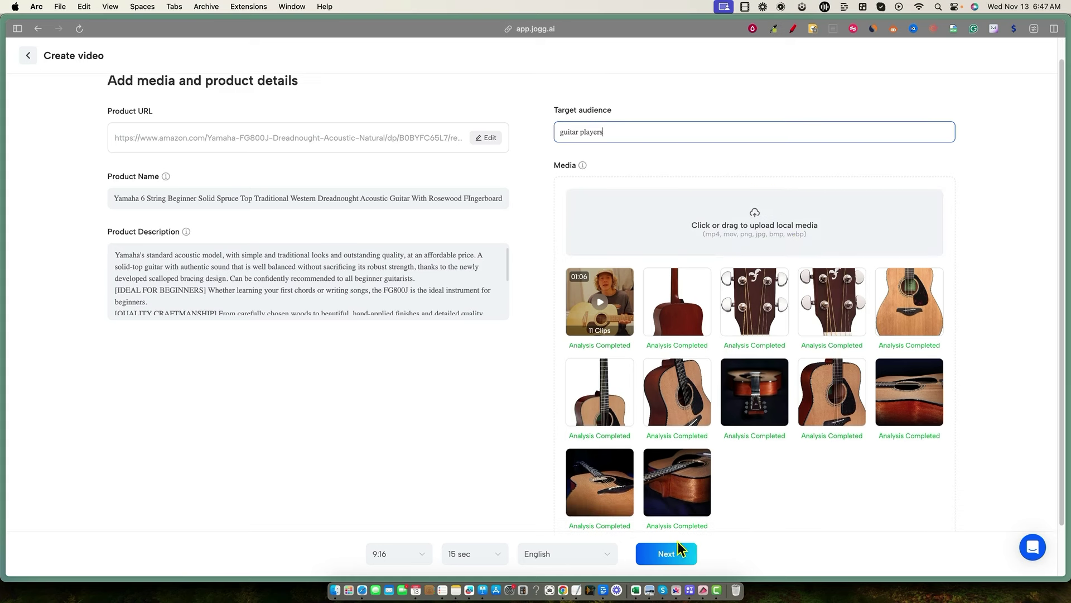
{"action": "left_click", "coordinate": [421, 554]}
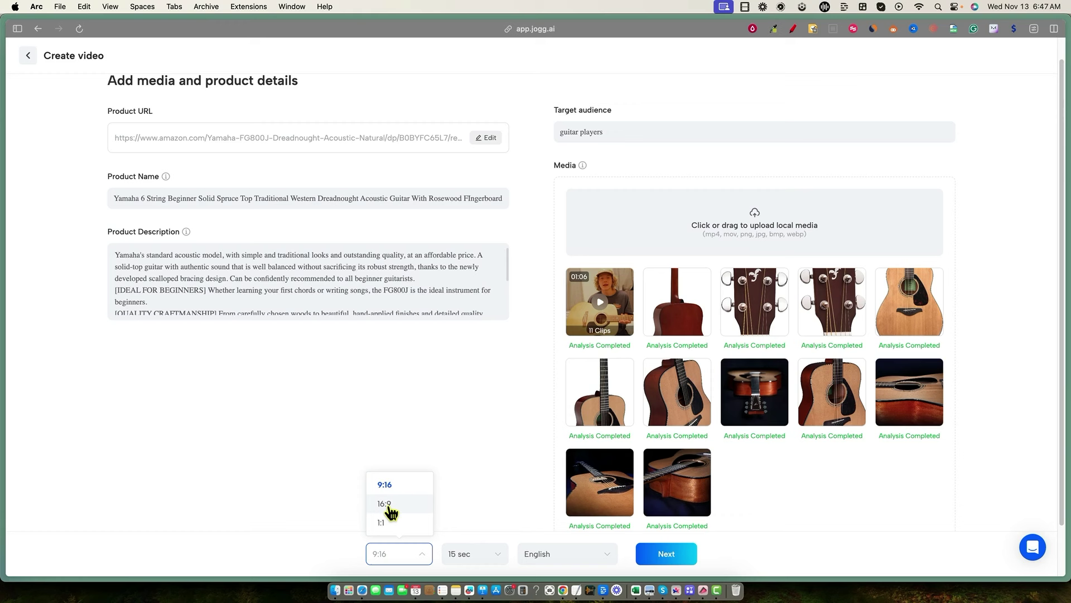
{"action": "left_click", "coordinate": [391, 508]}
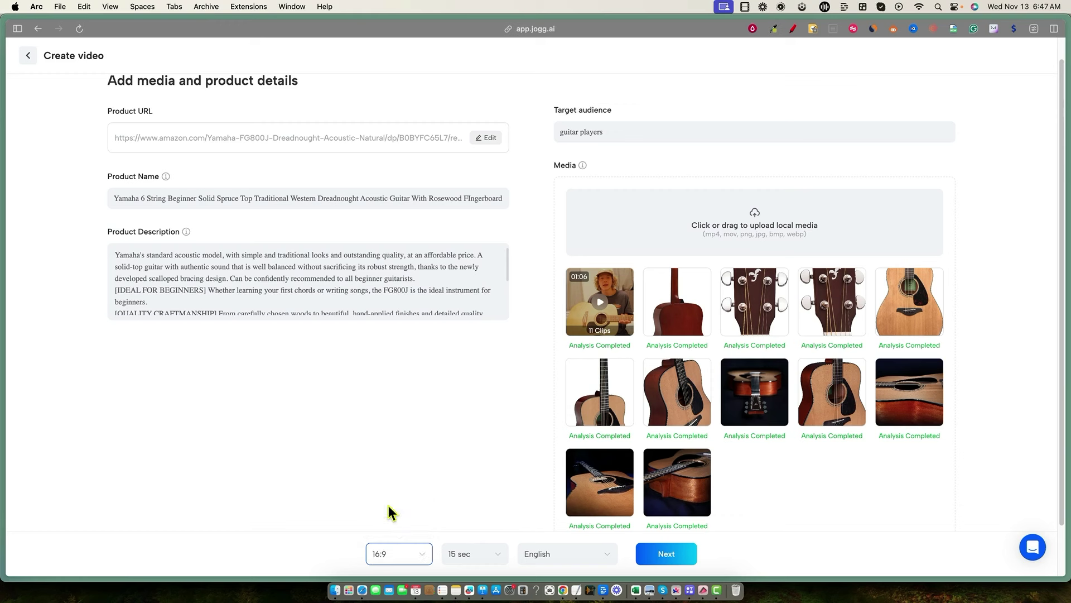
{"action": "left_click", "coordinate": [418, 554]}
{"action": "left_click", "coordinate": [387, 487]}
{"action": "left_click", "coordinate": [475, 558]}
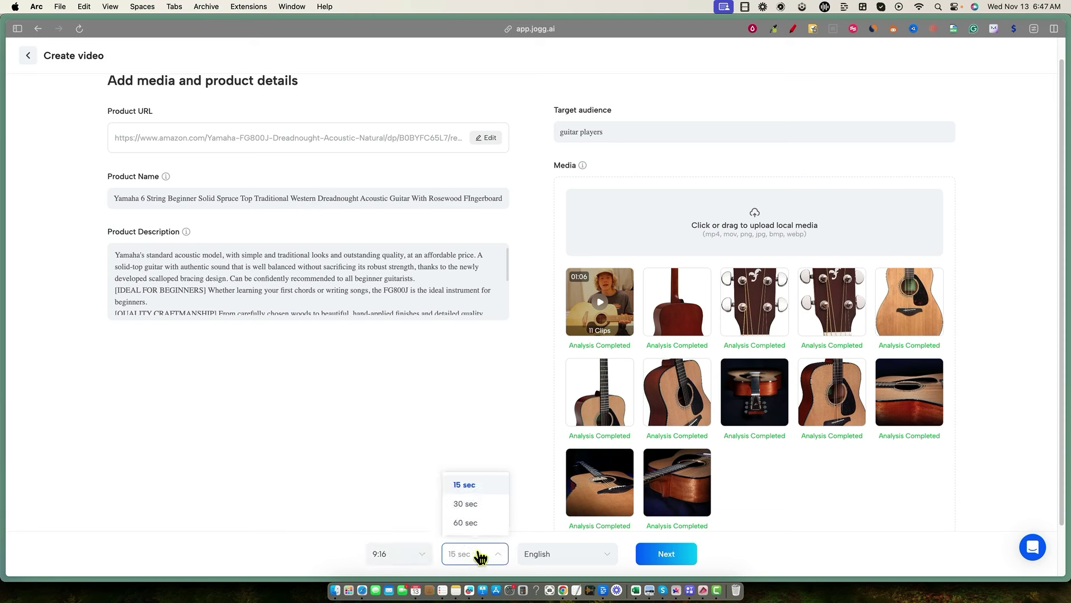
{"action": "left_click", "coordinate": [523, 526]}
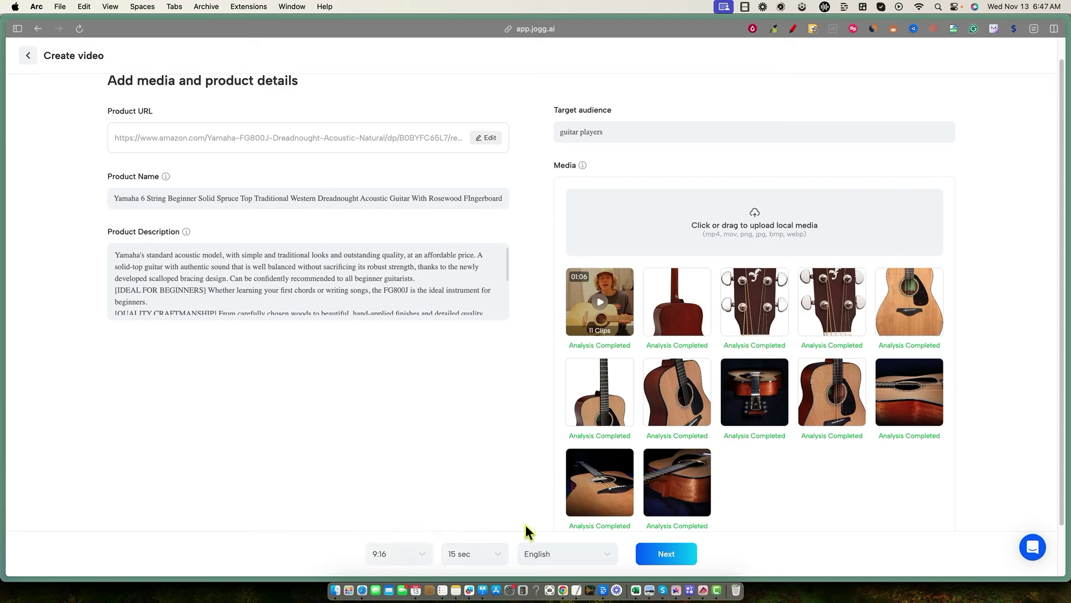
Proceed with 9:16, 15 sec and English to generate the AI scripts, and review the four script options.
{"action": "left_click", "coordinate": [672, 555]}
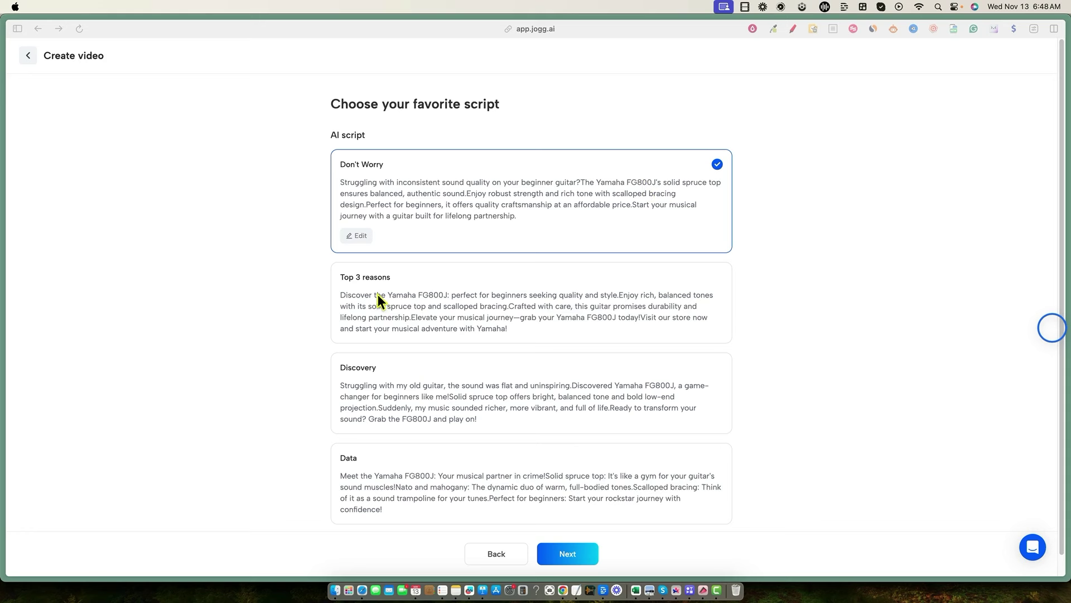
{"action": "scroll", "coordinate": [413, 441], "scroll_direction": "down", "scroll_amount": 1}
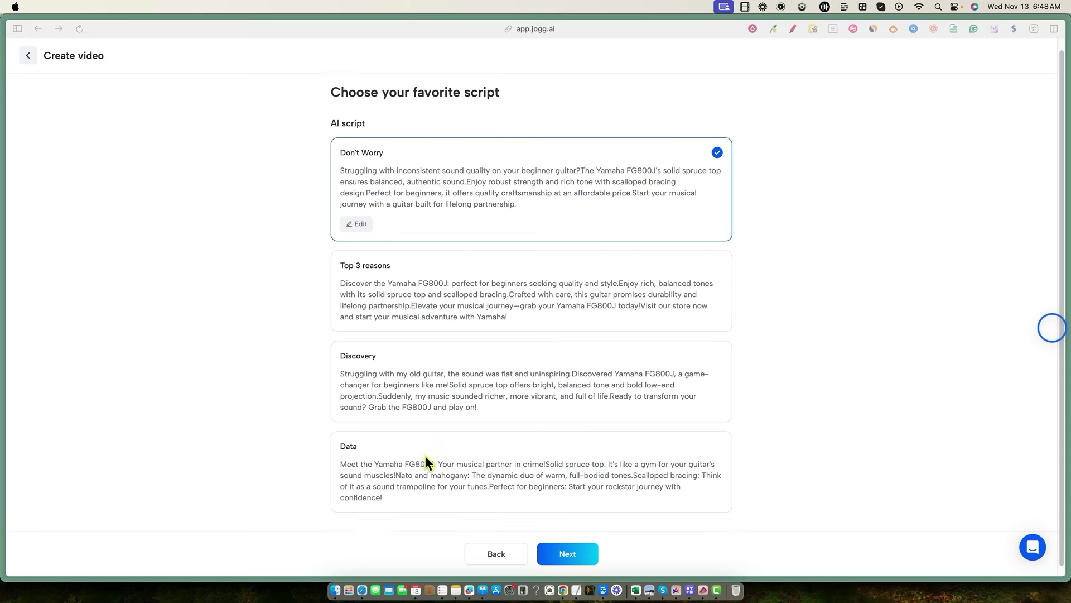
{"action": "scroll", "coordinate": [426, 462], "scroll_direction": "down", "scroll_amount": 1}
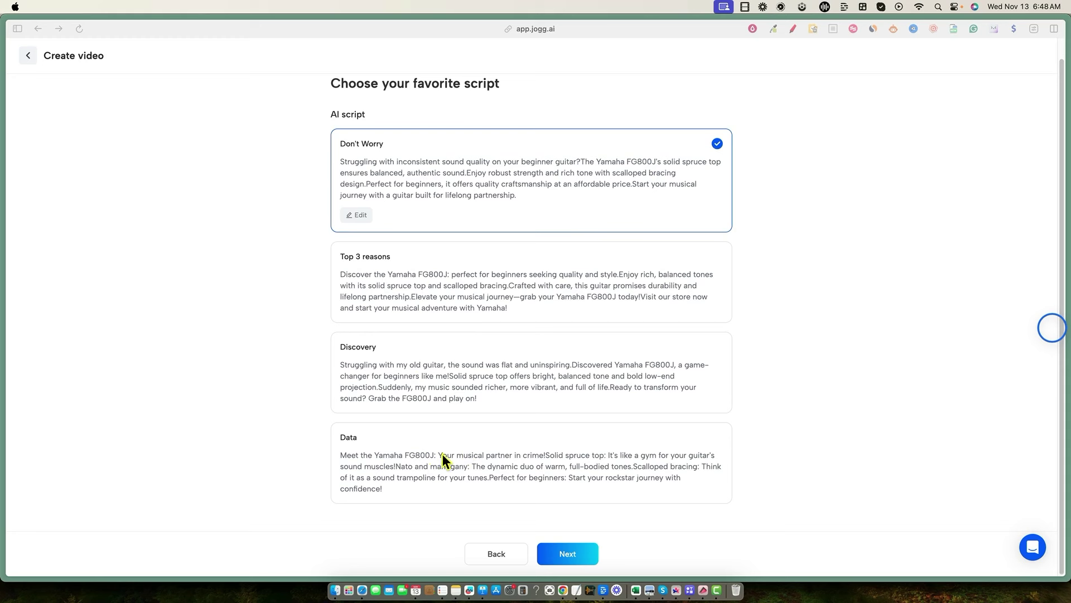
{"action": "scroll", "coordinate": [442, 453], "scroll_direction": "up", "scroll_amount": 2}
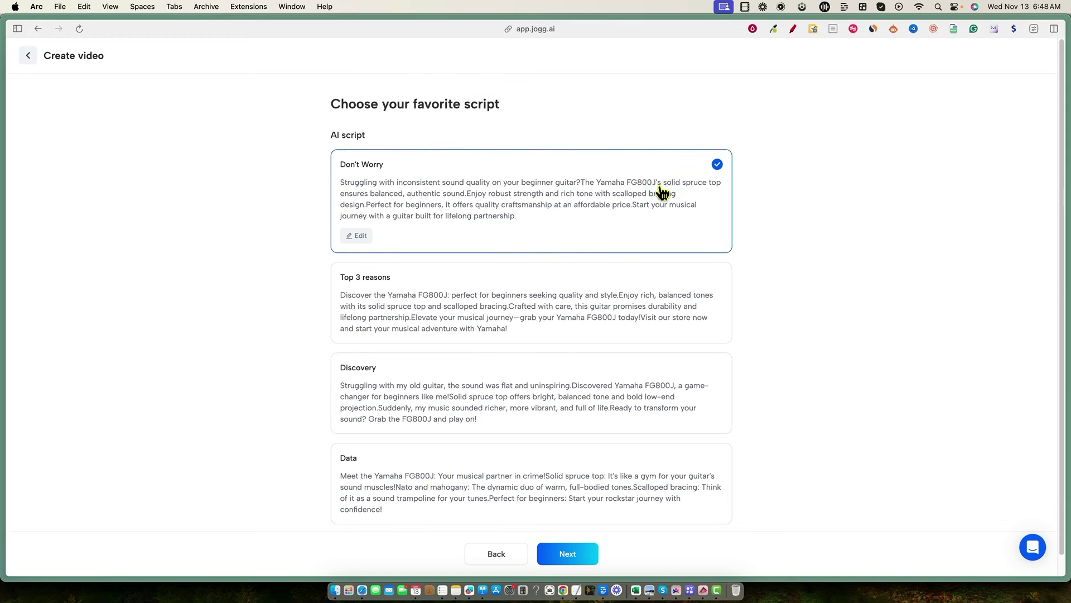
Edit the Don't Worry script: delete "FG800J's", insert "acoustic guitar." after "solid spruce top" and save the changes.
{"action": "triple_click", "coordinate": [606, 219]}
{"action": "left_click", "coordinate": [351, 239]}
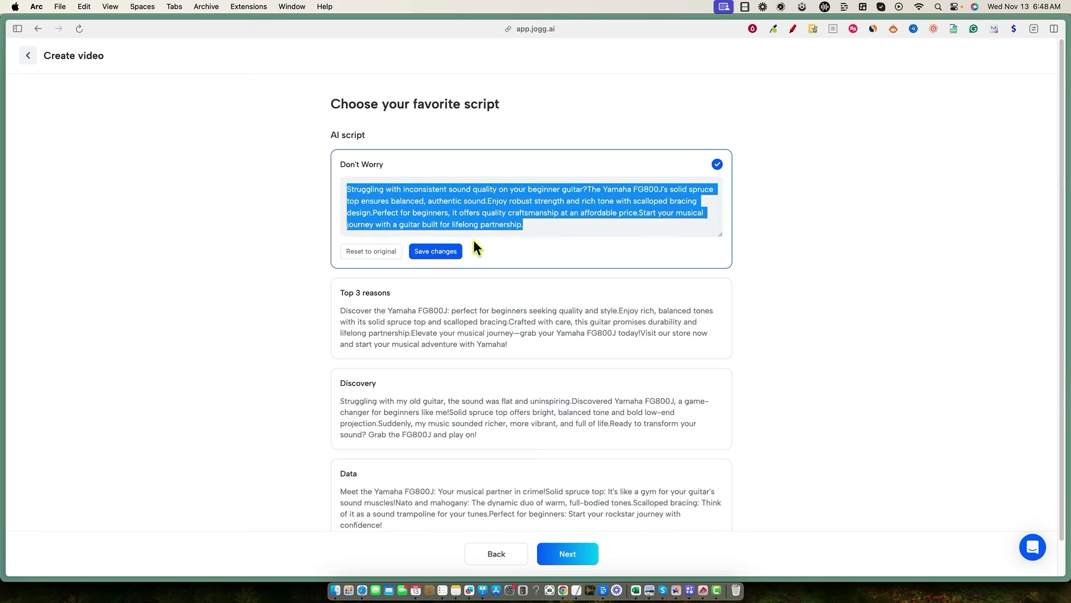
{"action": "left_click", "coordinate": [666, 190]}
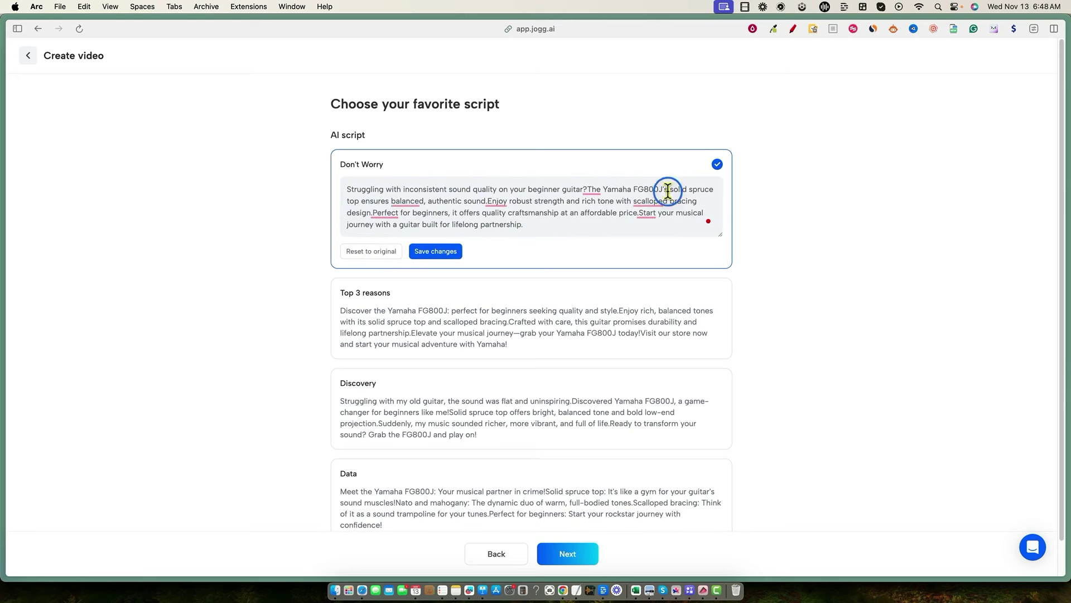
{"action": "left_click_drag", "start_coordinate": [669, 190], "coordinate": [635, 193]}
{"action": "key", "text": "BackSpace"}
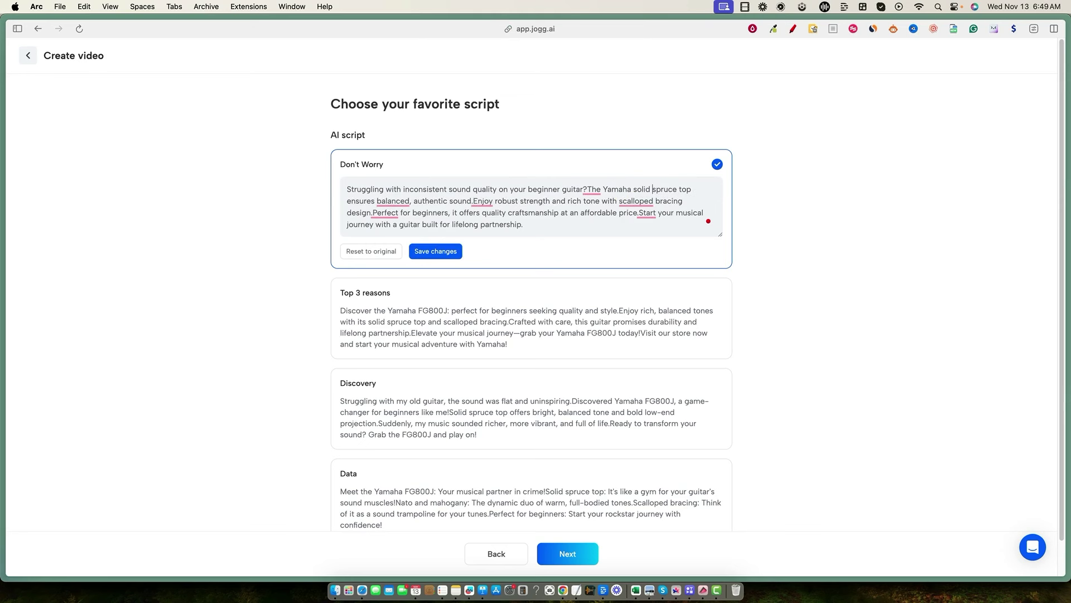
{"action": "type", "text": "acoustic guita"}
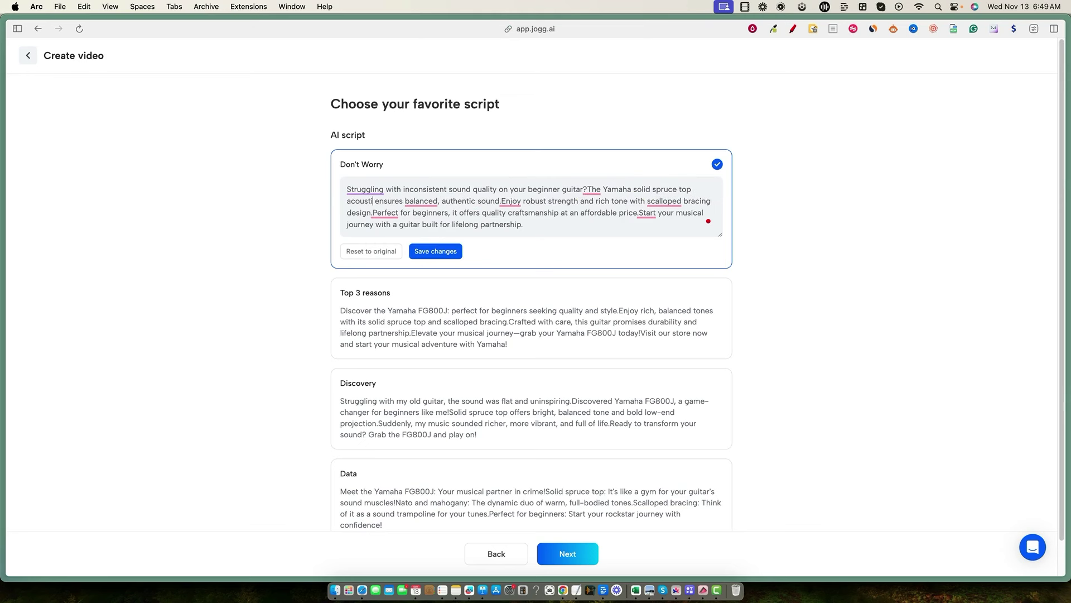
{"action": "type", "text": "r."}
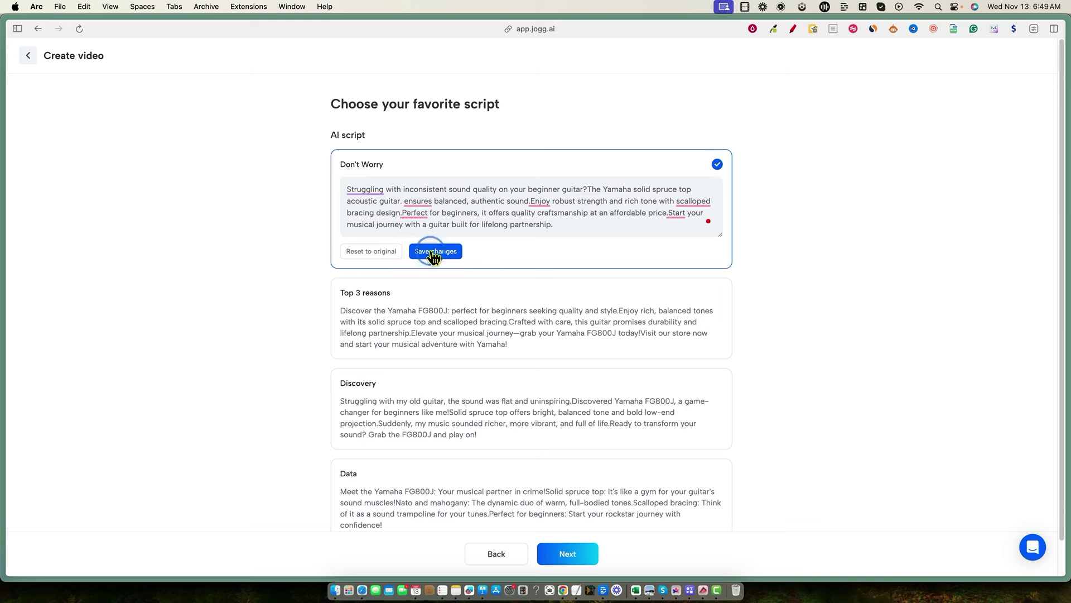
{"action": "left_click", "coordinate": [432, 252]}
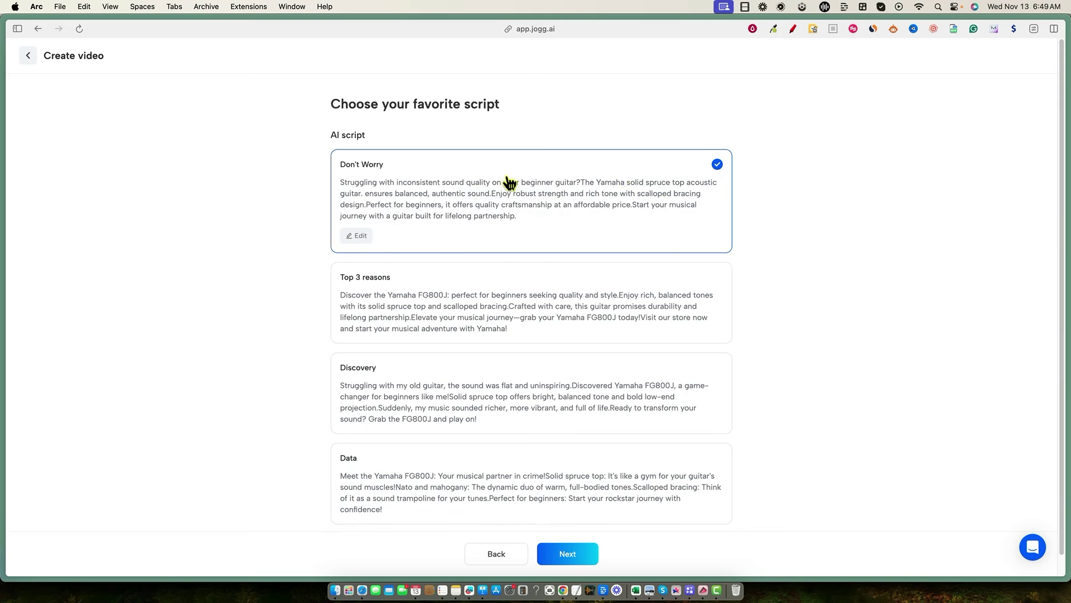
Continue with the edited Don't Worry script and create the video using the Start with AI option.
{"action": "left_click", "coordinate": [580, 556]}
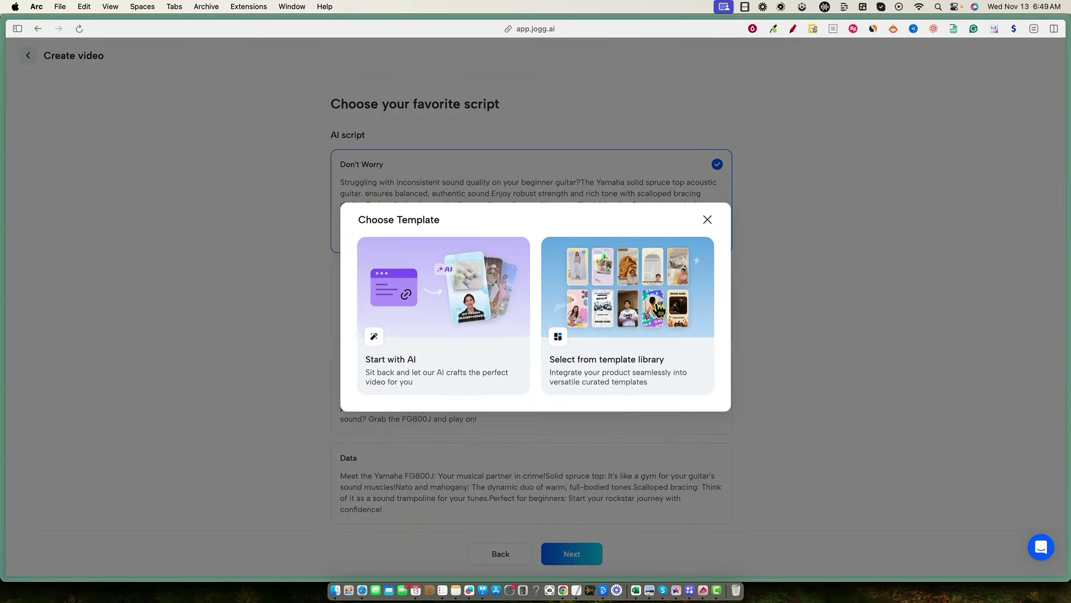
{"action": "left_click", "coordinate": [445, 288]}
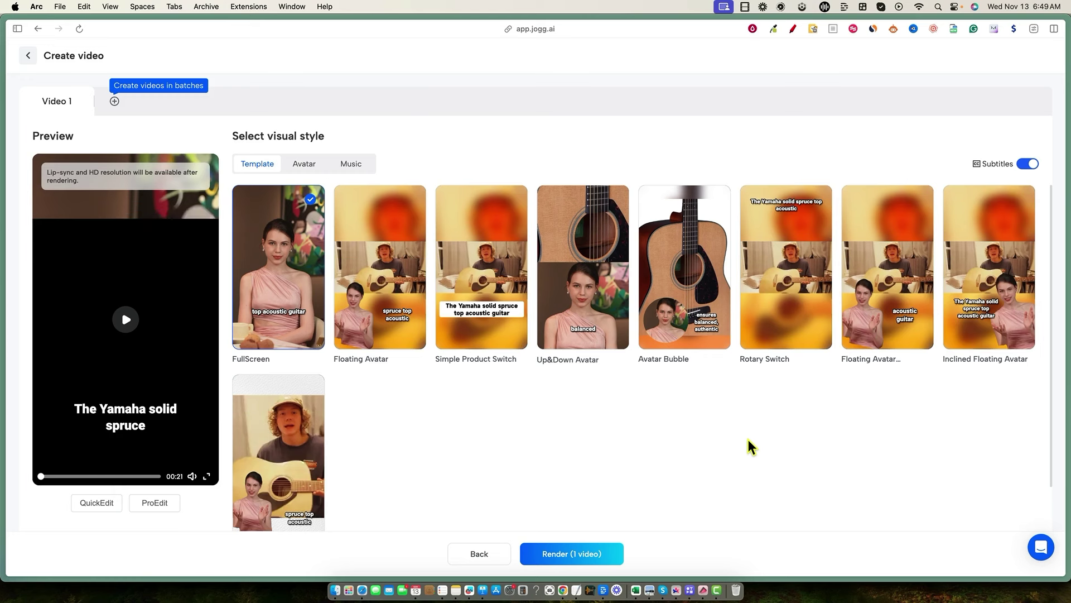
Browse the personal and JoggAI library avatars for one that suits the acoustic guitar ad.
{"action": "left_click", "coordinate": [306, 166]}
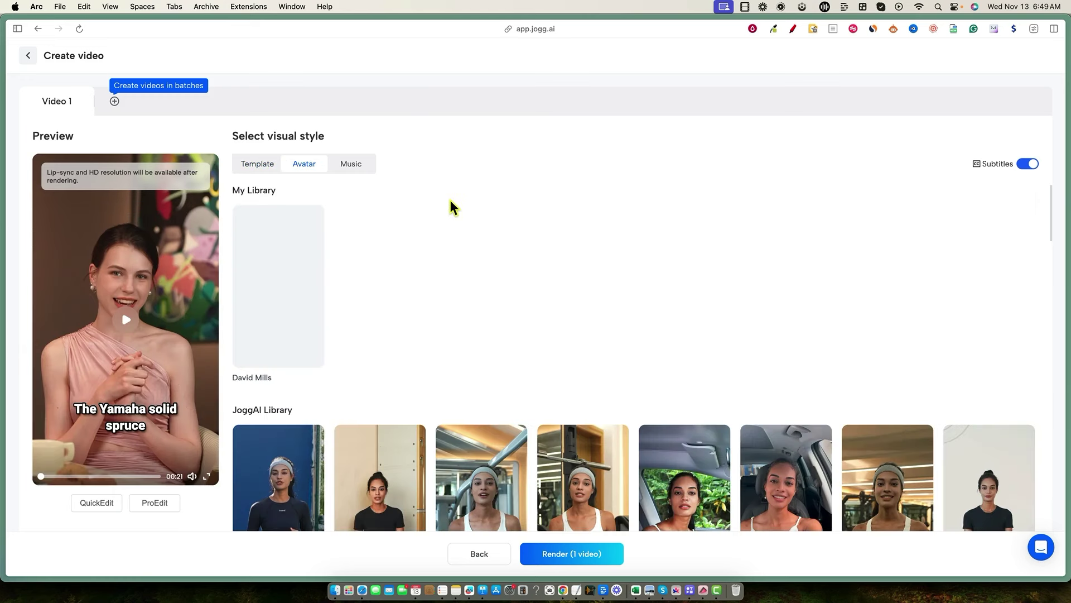
{"action": "scroll", "coordinate": [418, 362], "scroll_direction": "down", "scroll_amount": 2}
{"action": "scroll", "coordinate": [388, 307], "scroll_direction": "up", "scroll_amount": 2}
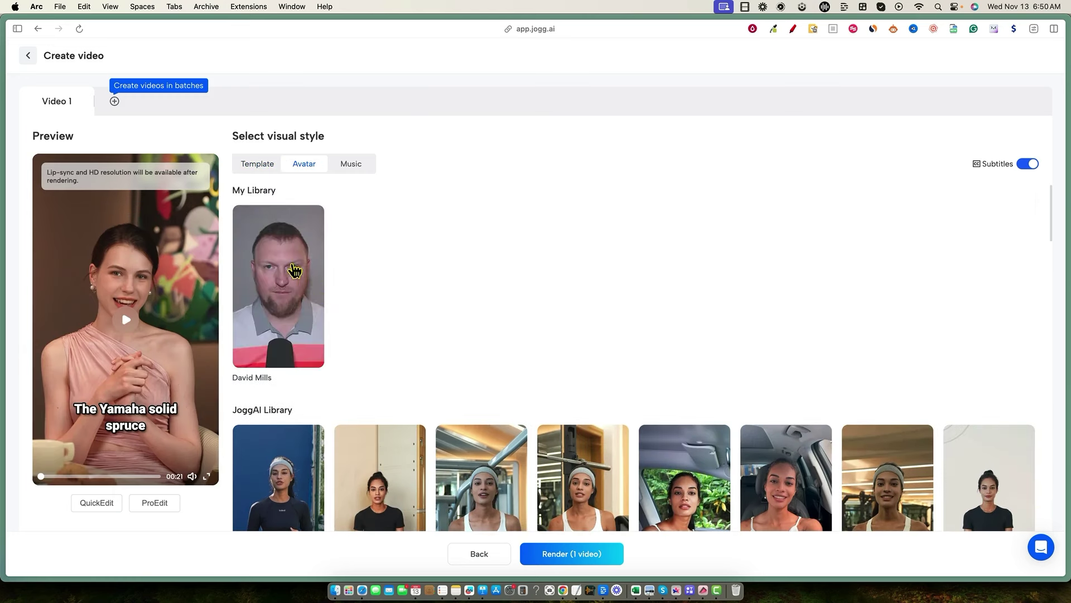
{"action": "scroll", "coordinate": [529, 364], "scroll_direction": "down", "scroll_amount": 1}
{"action": "scroll", "coordinate": [529, 364], "scroll_direction": "down", "scroll_amount": 10}
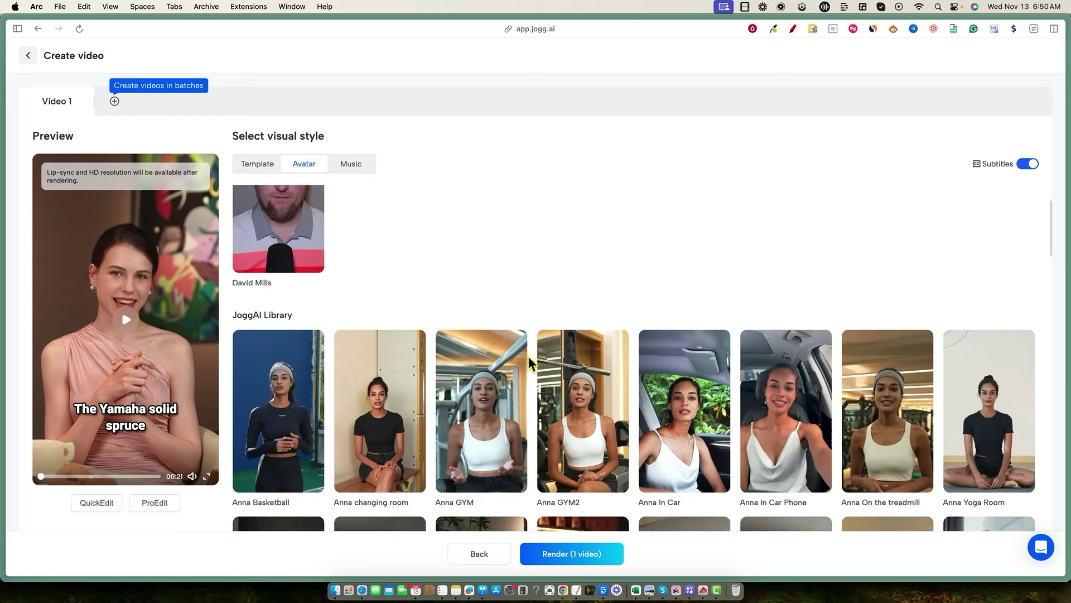
{"action": "scroll", "coordinate": [835, 355], "scroll_direction": "down", "scroll_amount": 8}
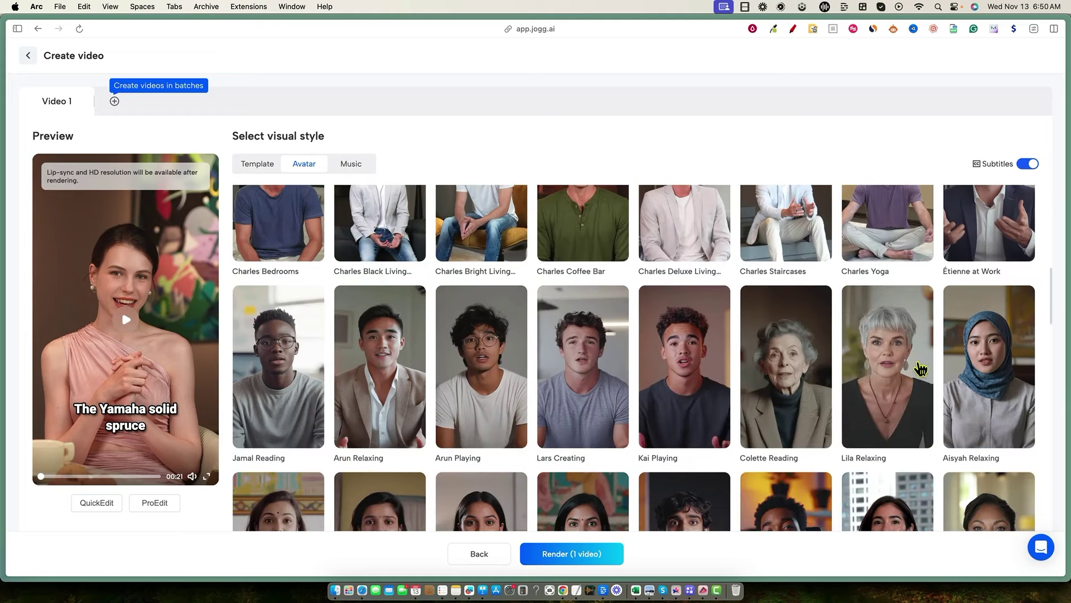
{"action": "scroll", "coordinate": [822, 373], "scroll_direction": "down", "scroll_amount": 2}
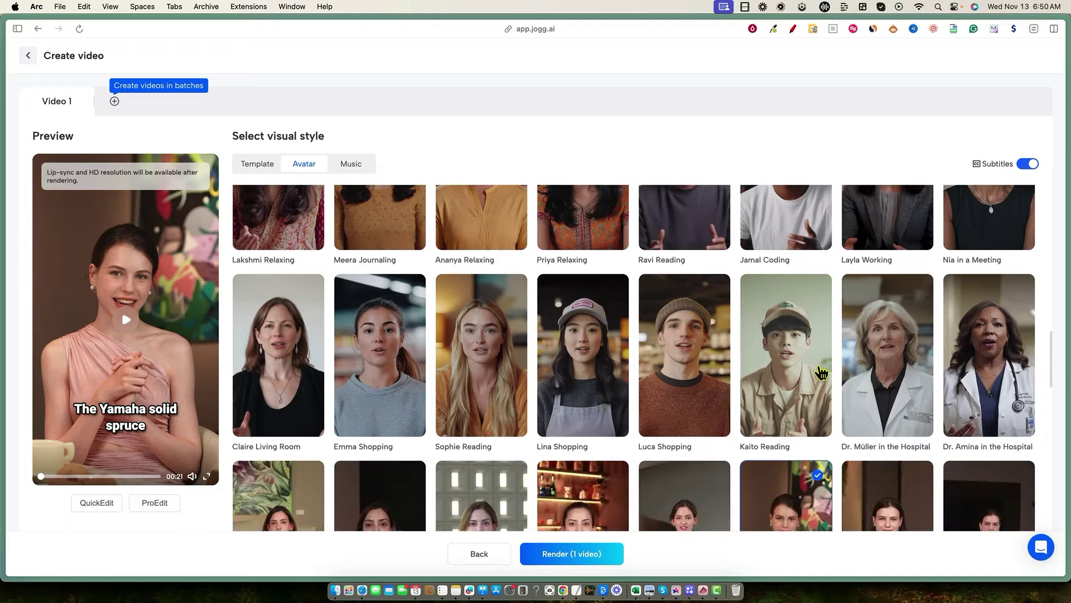
{"action": "scroll", "coordinate": [775, 366], "scroll_direction": "up", "scroll_amount": 4}
{"action": "scroll", "coordinate": [776, 366], "scroll_direction": "up", "scroll_amount": 3}
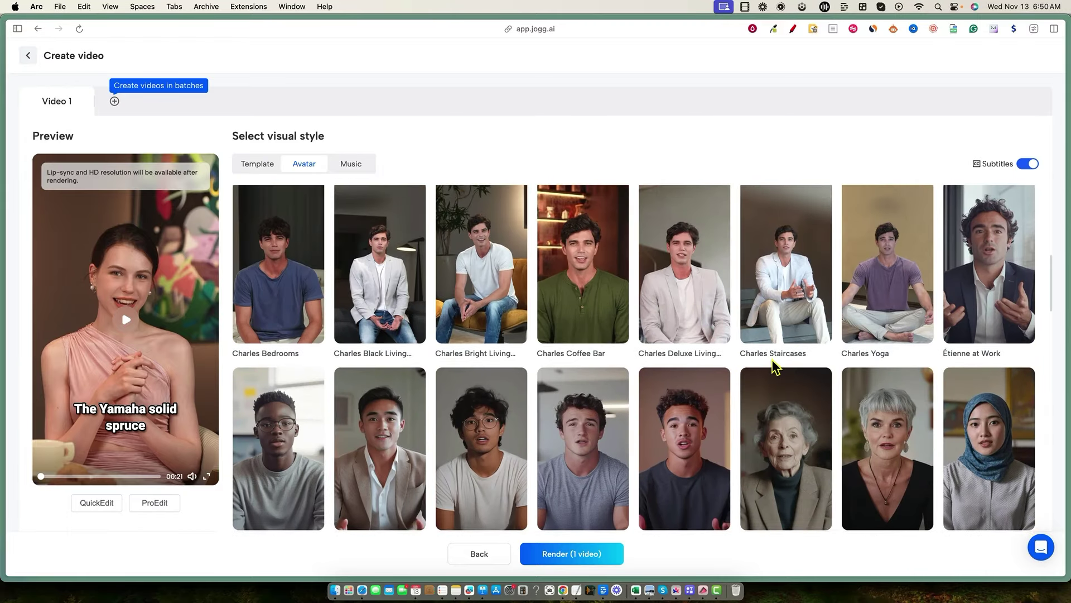
{"action": "scroll", "coordinate": [775, 366], "scroll_direction": "up", "scroll_amount": 3}
{"action": "scroll", "coordinate": [775, 366], "scroll_direction": "up", "scroll_amount": 3}
{"action": "scroll", "coordinate": [774, 366], "scroll_direction": "down", "scroll_amount": 10}
{"action": "scroll", "coordinate": [774, 366], "scroll_direction": "down", "scroll_amount": 3}
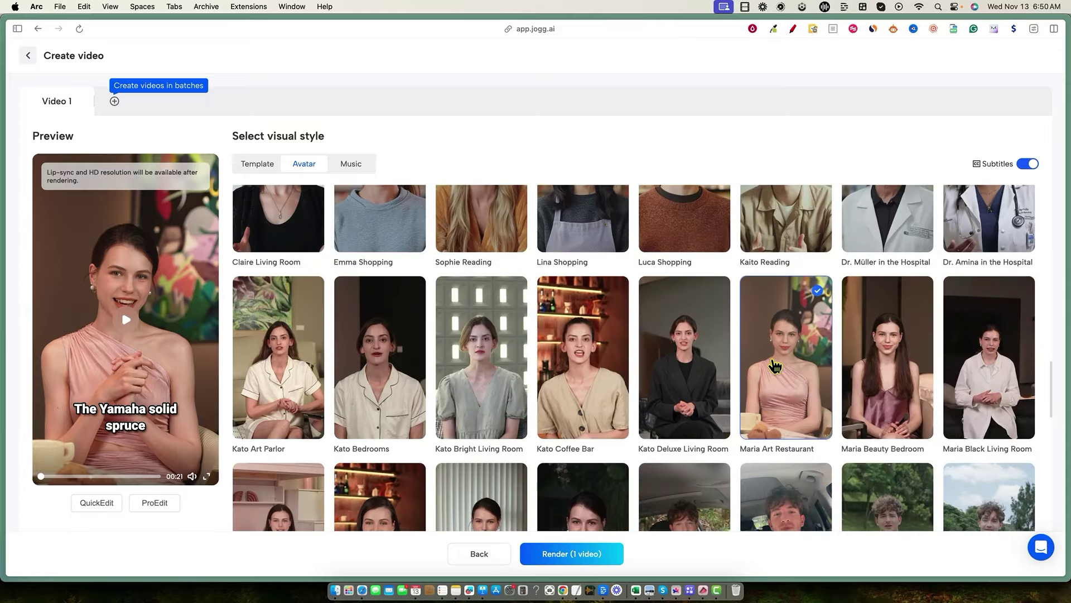
{"action": "scroll", "coordinate": [837, 369], "scroll_direction": "up", "scroll_amount": 5}
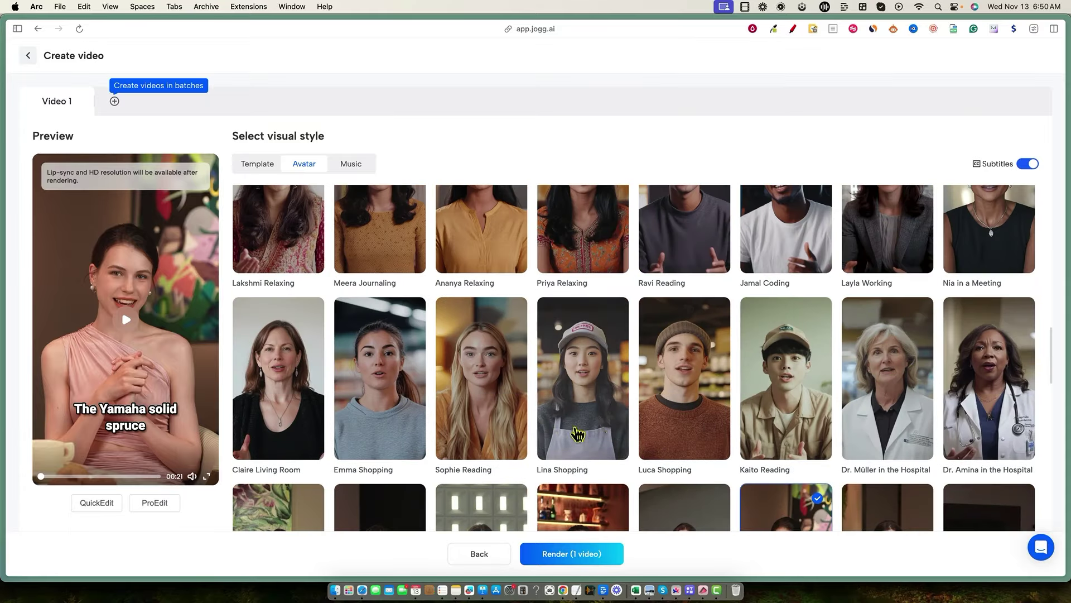
{"action": "scroll", "coordinate": [558, 412], "scroll_direction": "down", "scroll_amount": 2}
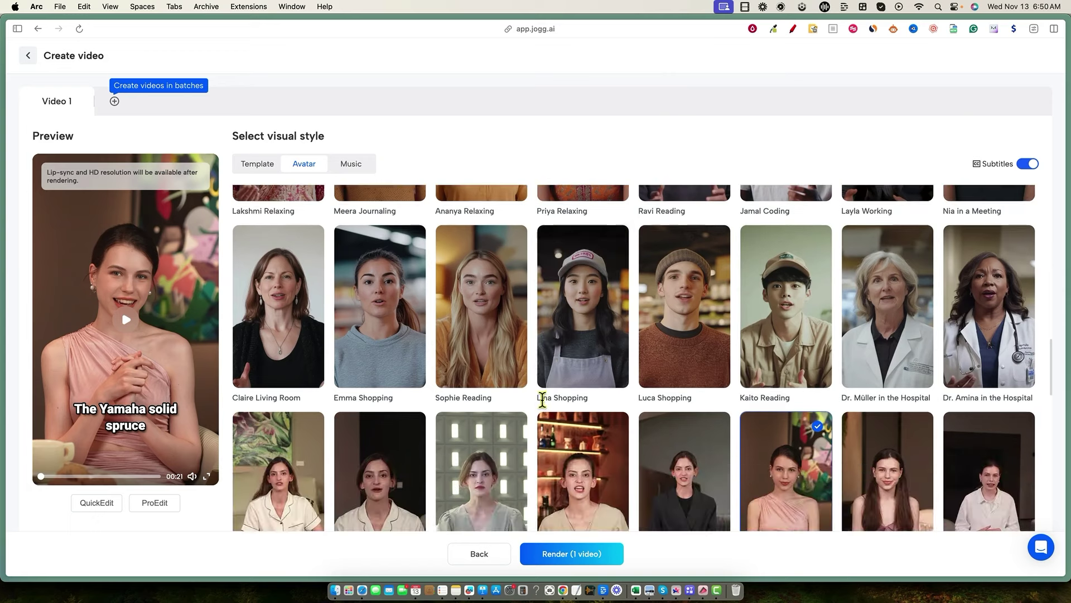
{"action": "scroll", "coordinate": [491, 363], "scroll_direction": "down", "scroll_amount": 5}
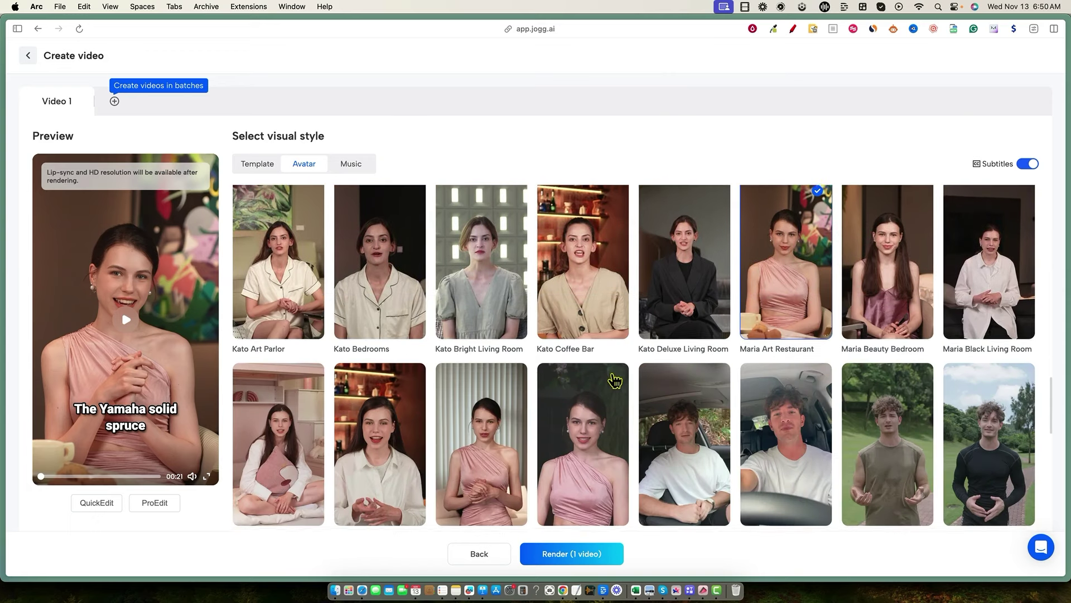
{"action": "scroll", "coordinate": [614, 381], "scroll_direction": "down", "scroll_amount": 4}
{"action": "scroll", "coordinate": [614, 381], "scroll_direction": "down", "scroll_amount": 10}
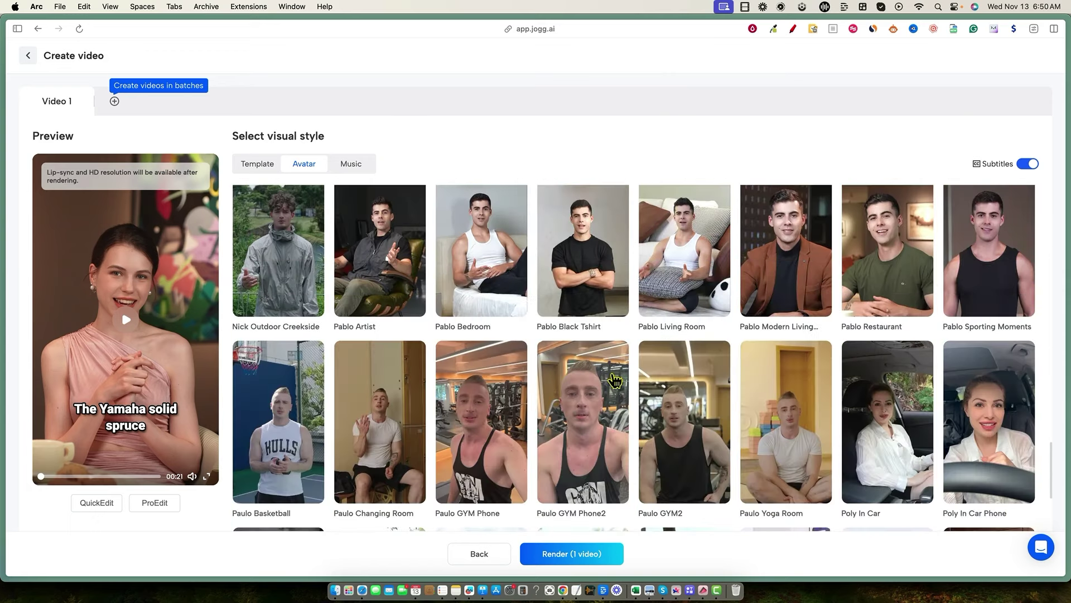
{"action": "scroll", "coordinate": [615, 382], "scroll_direction": "down", "scroll_amount": 2}
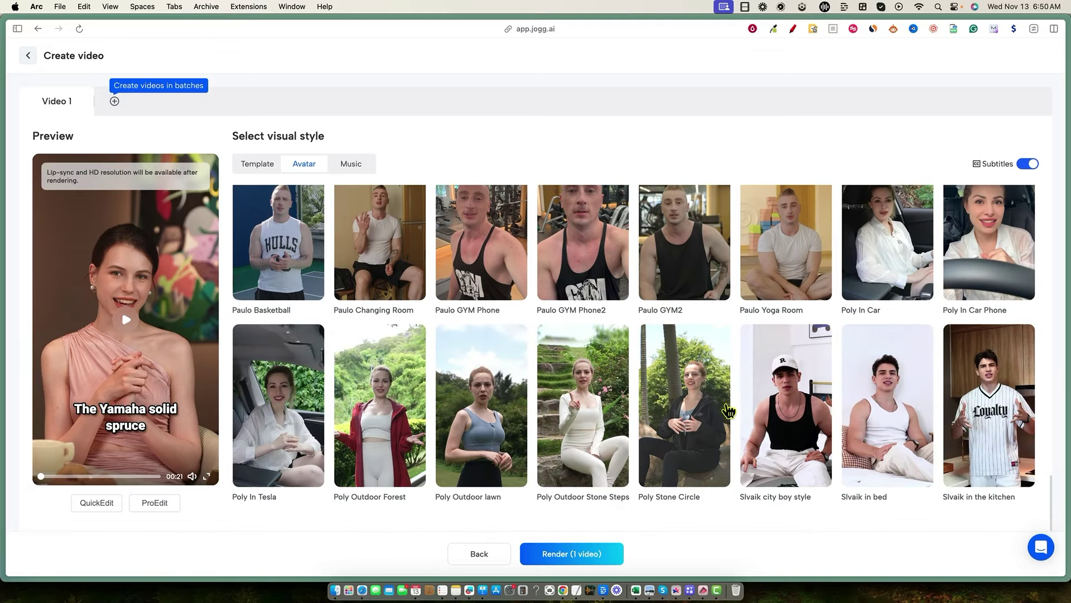
{"action": "scroll", "coordinate": [542, 299], "scroll_direction": "up", "scroll_amount": 5}
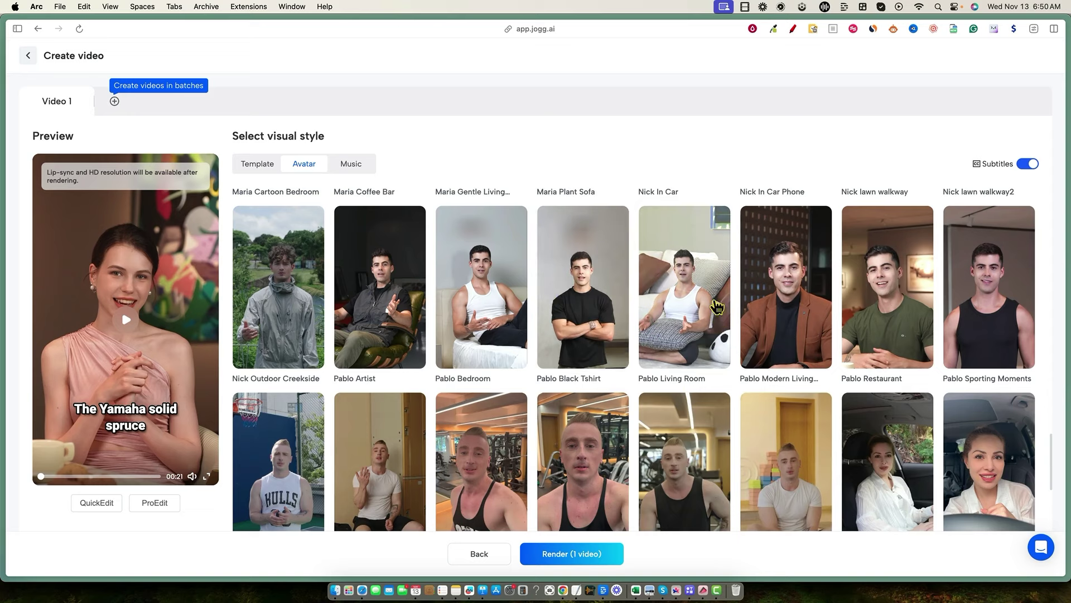
{"action": "scroll", "coordinate": [614, 312], "scroll_direction": "up", "scroll_amount": 3}
{"action": "scroll", "coordinate": [639, 307], "scroll_direction": "up", "scroll_amount": 7}
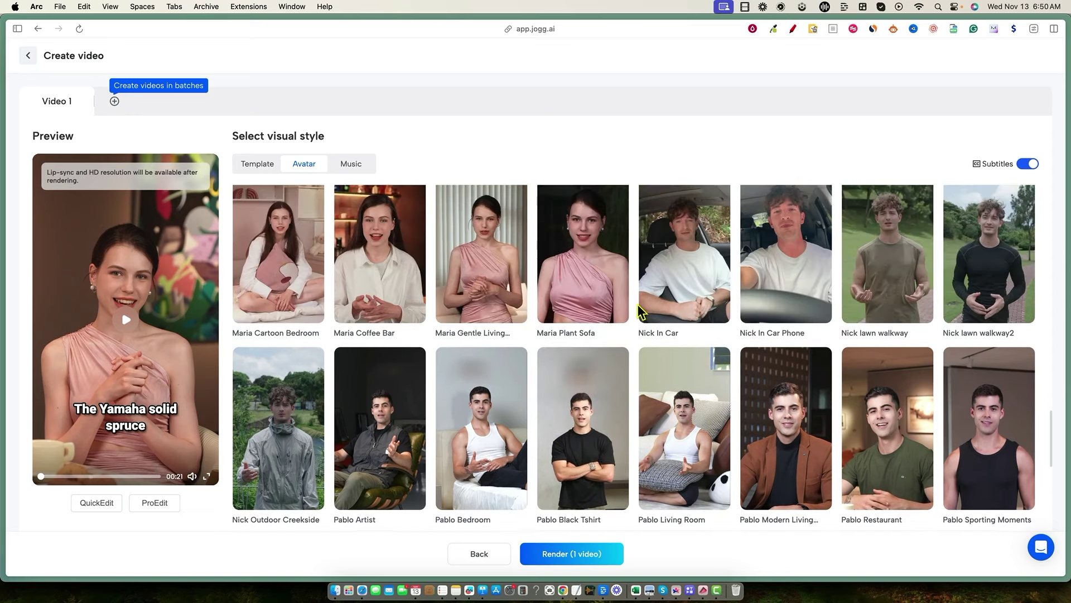
{"action": "scroll", "coordinate": [771, 318], "scroll_direction": "up", "scroll_amount": 5}
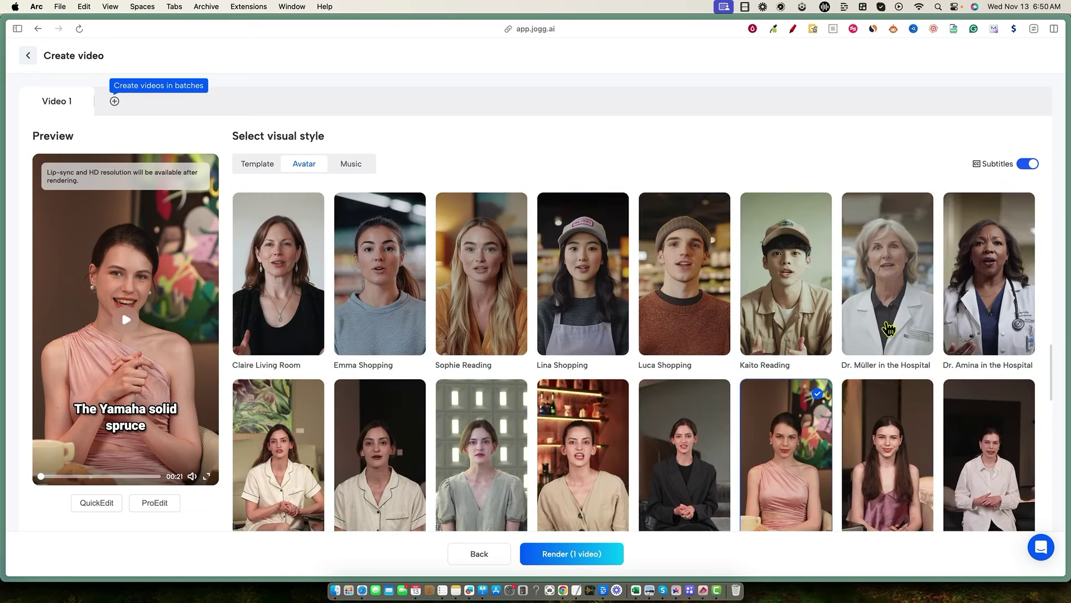
{"action": "scroll", "coordinate": [927, 338], "scroll_direction": "up", "scroll_amount": 6}
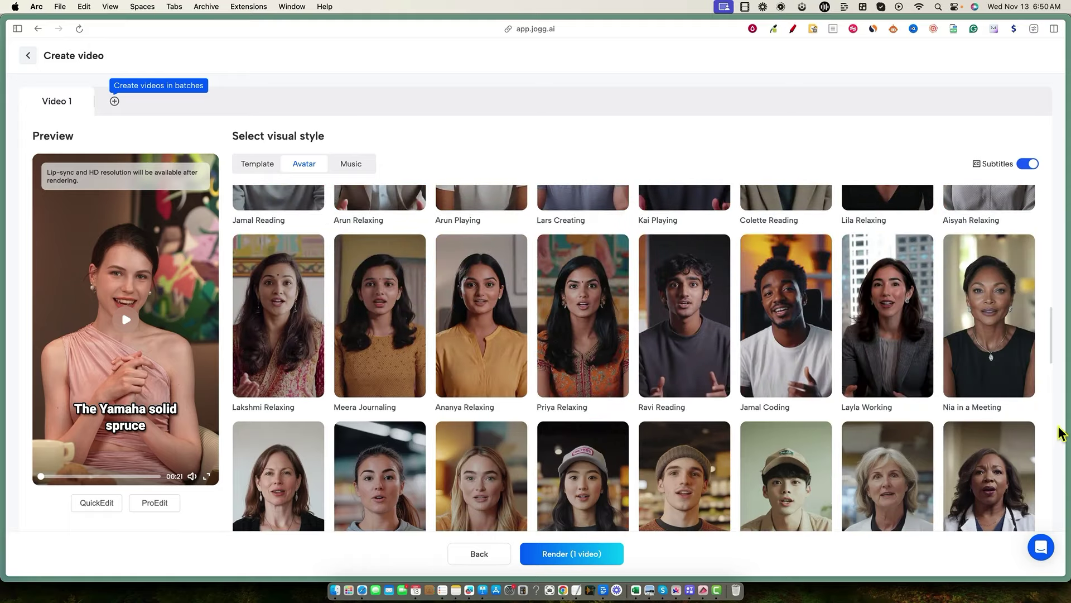
{"action": "scroll", "coordinate": [924, 300], "scroll_direction": "up", "scroll_amount": 5}
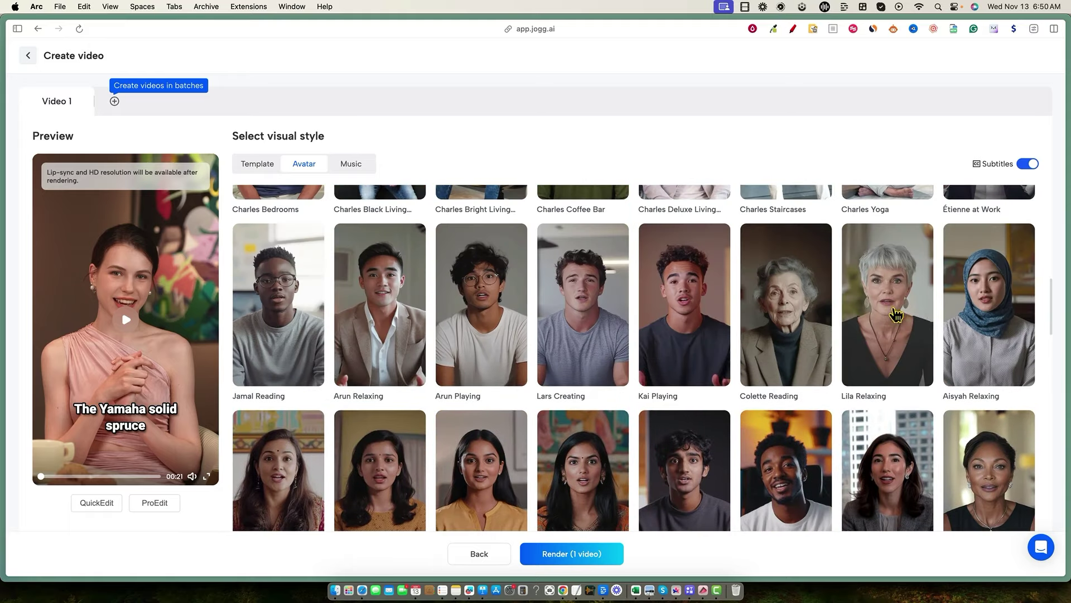
{"action": "scroll", "coordinate": [669, 329], "scroll_direction": "up", "scroll_amount": 1}
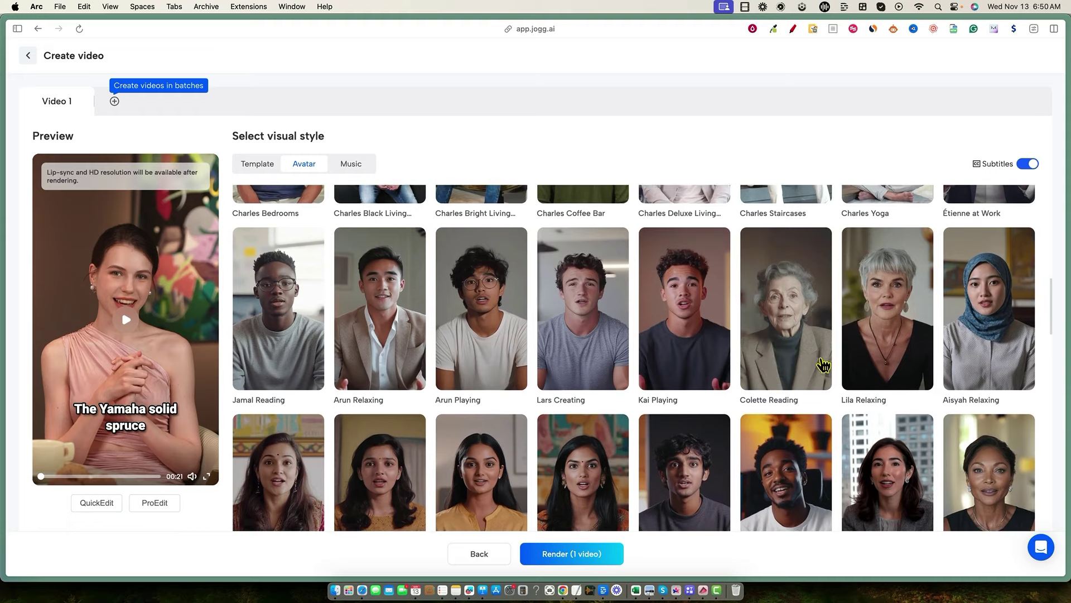
{"action": "scroll", "coordinate": [824, 365], "scroll_direction": "up", "scroll_amount": 8}
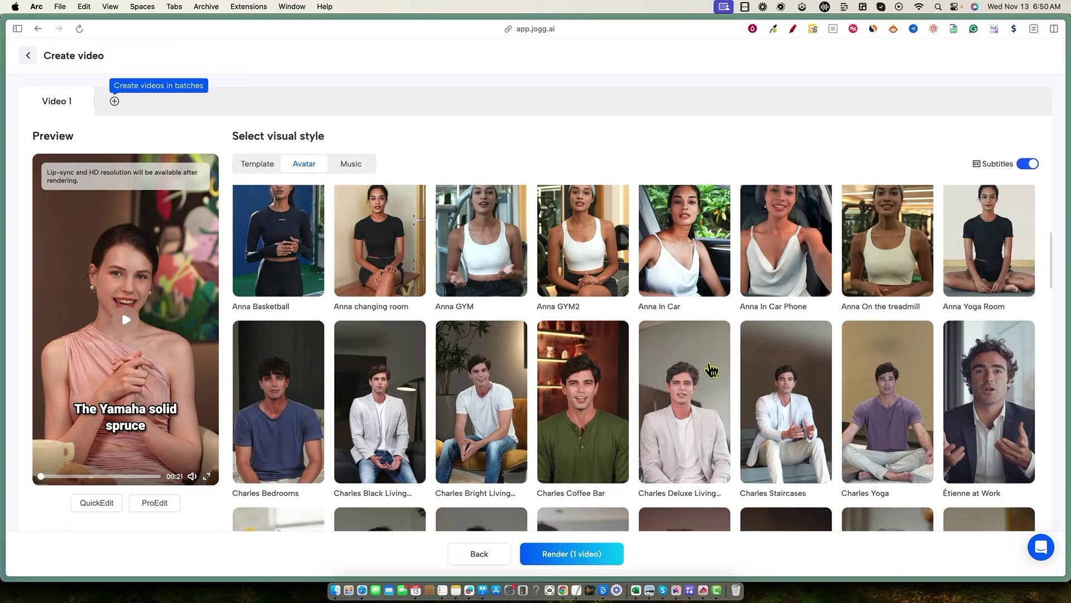
{"action": "scroll", "coordinate": [711, 370], "scroll_direction": "down", "scroll_amount": 15}
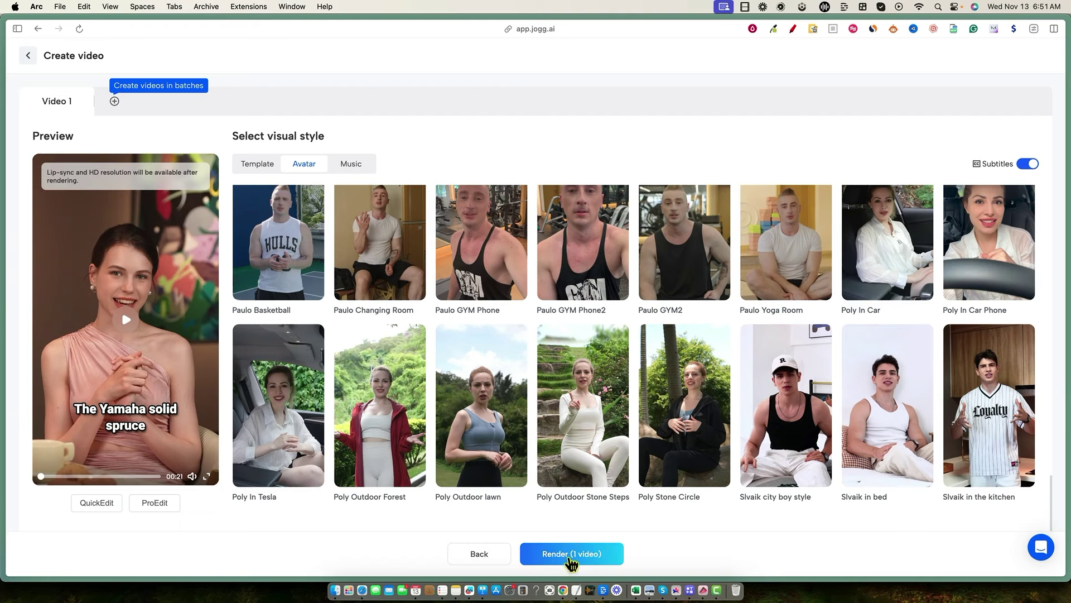
Choose the Charles Coffee Bar avatar for the video and play the preview.
{"action": "scroll", "coordinate": [835, 360], "scroll_direction": "up", "scroll_amount": 1}
{"action": "scroll", "coordinate": [835, 360], "scroll_direction": "up", "scroll_amount": 10}
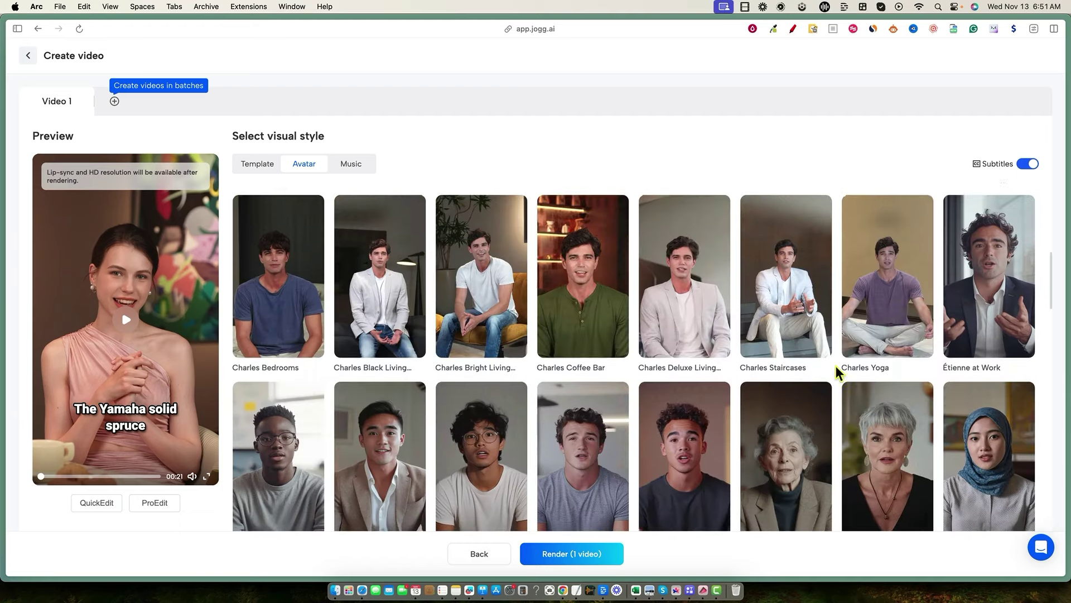
{"action": "left_click", "coordinate": [599, 317]}
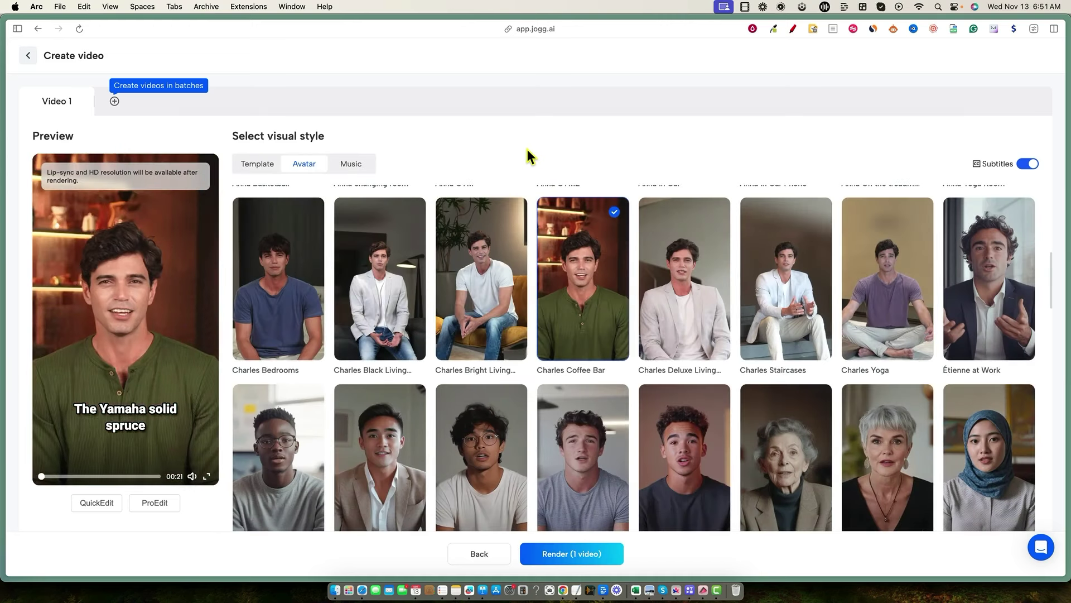
{"action": "left_click", "coordinate": [125, 319]}
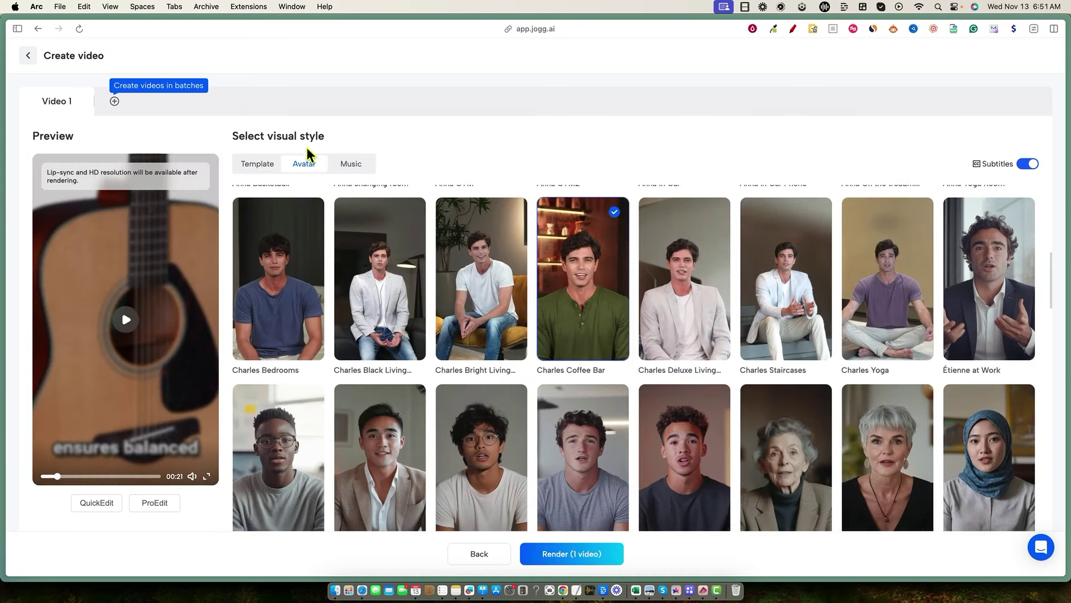
Look through the available background music tracks without choosing one.
{"action": "left_click", "coordinate": [352, 162]}
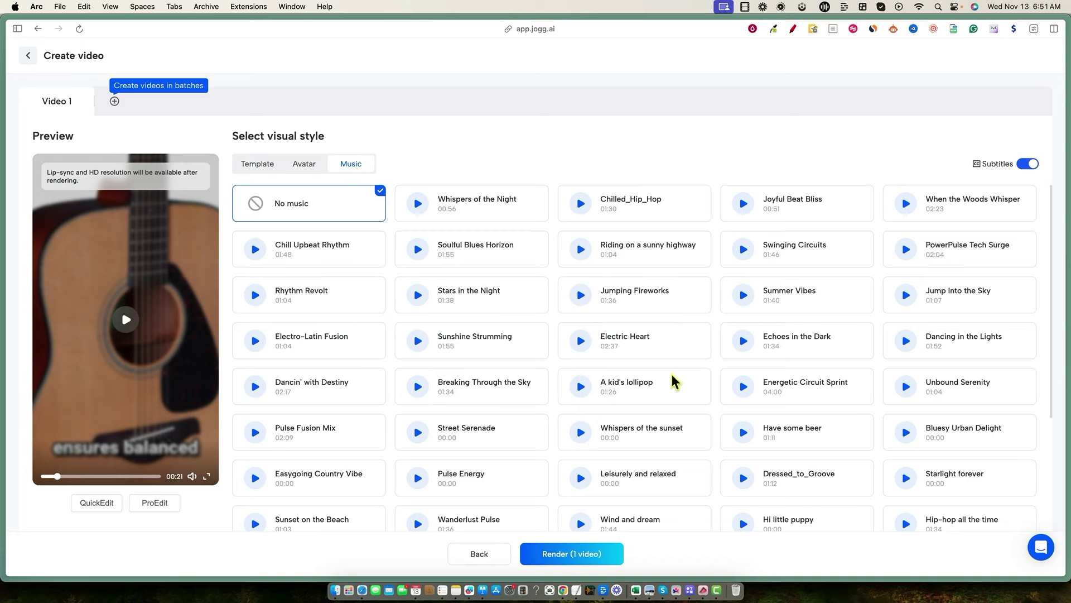
{"action": "scroll", "coordinate": [675, 379], "scroll_direction": "down", "scroll_amount": 5}
{"action": "scroll", "coordinate": [589, 347], "scroll_direction": "up", "scroll_amount": 4}
{"action": "scroll", "coordinate": [588, 348], "scroll_direction": "up", "scroll_amount": 1}
{"action": "scroll", "coordinate": [443, 492], "scroll_direction": "down", "scroll_amount": 3}
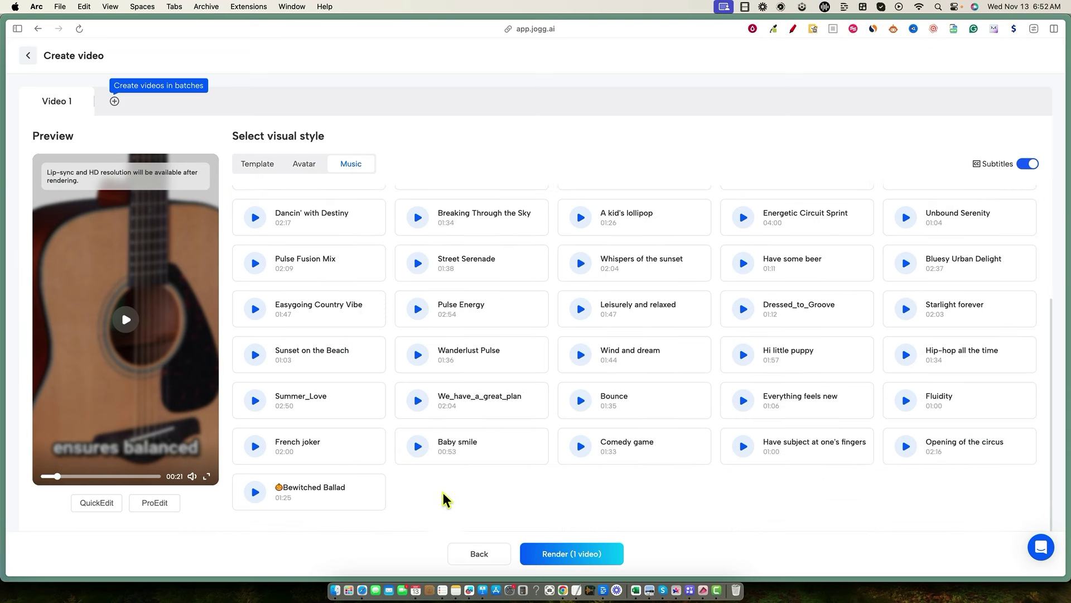
{"action": "scroll", "coordinate": [405, 494], "scroll_direction": "up", "scroll_amount": 3}
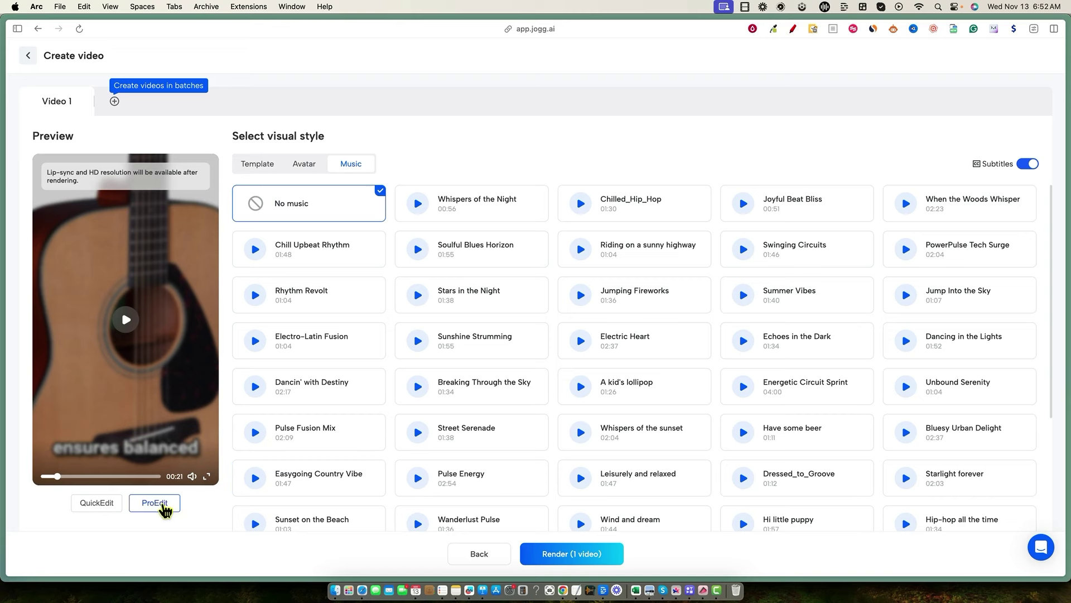
Preview the video with the FullScreen, Floating Avatar and Up&Down Avatar templates.
{"action": "left_click", "coordinate": [268, 165]}
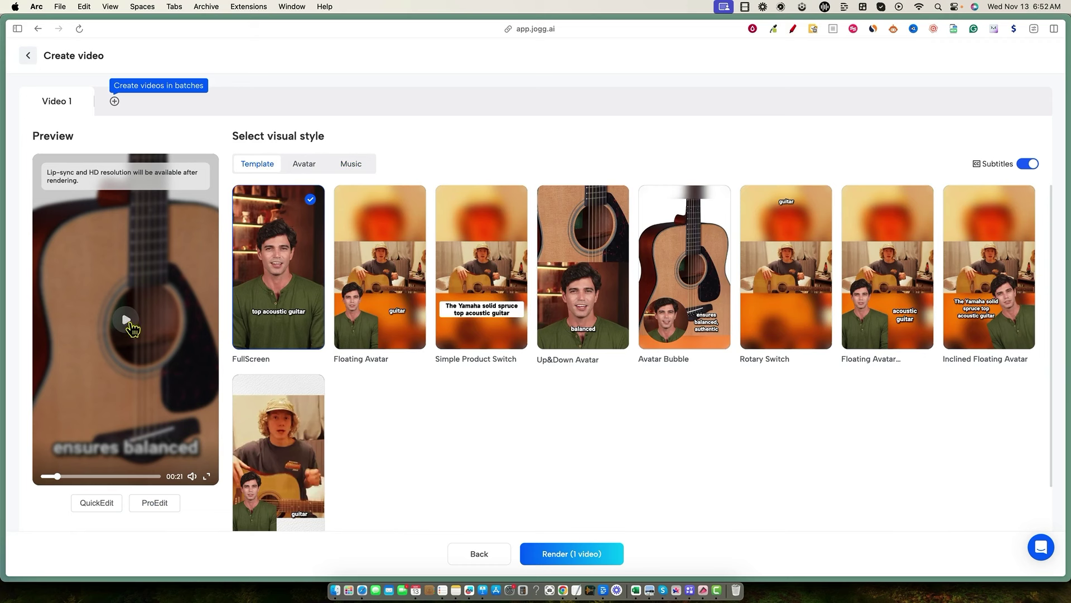
{"action": "left_click", "coordinate": [128, 323]}
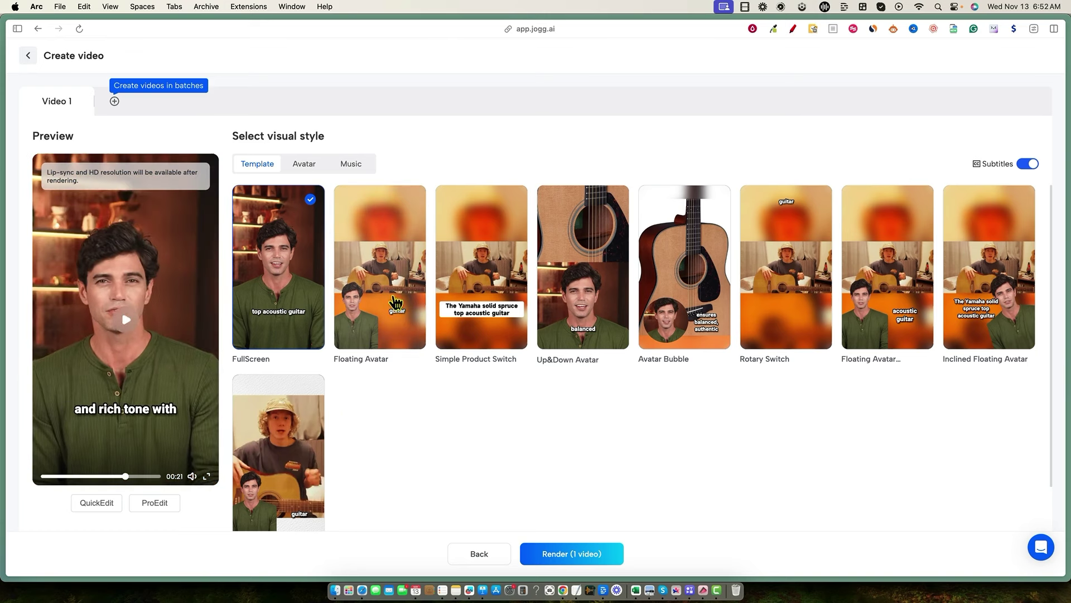
{"action": "left_click", "coordinate": [383, 289]}
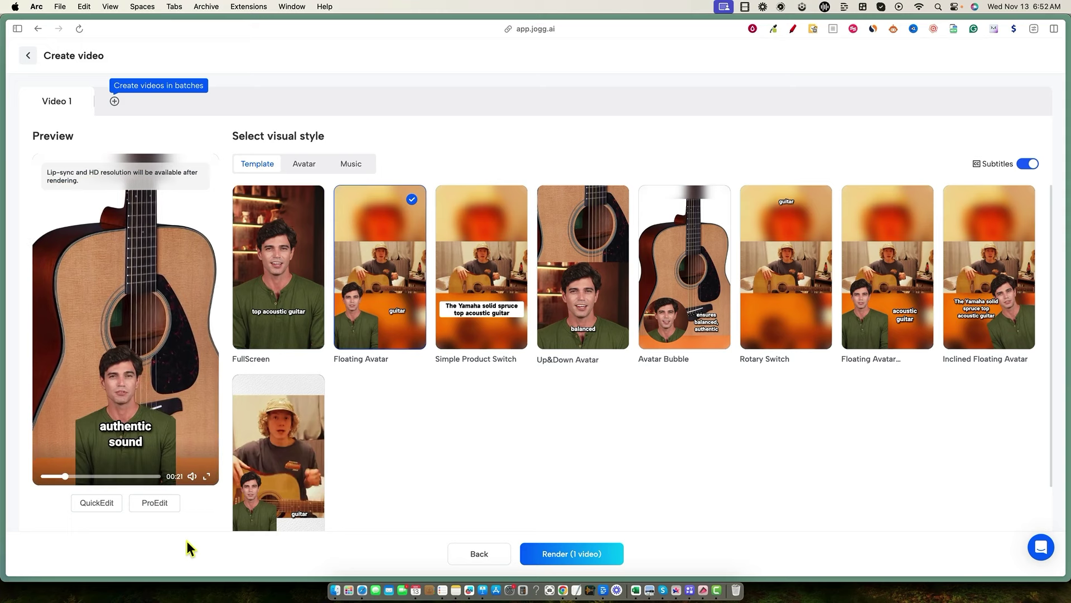
{"action": "left_click", "coordinate": [162, 392]}
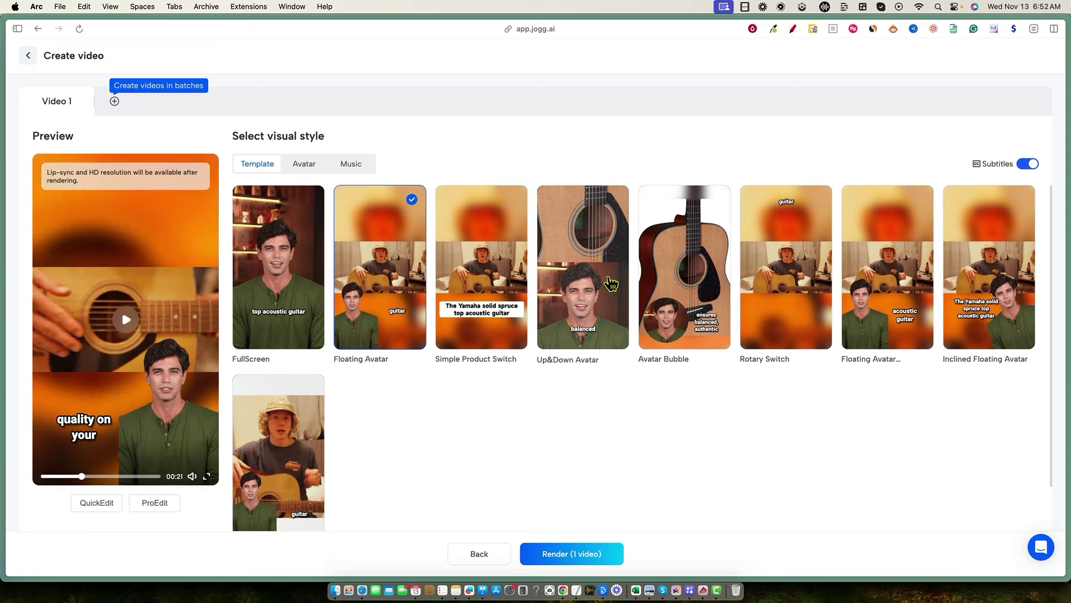
{"action": "left_click", "coordinate": [584, 270]}
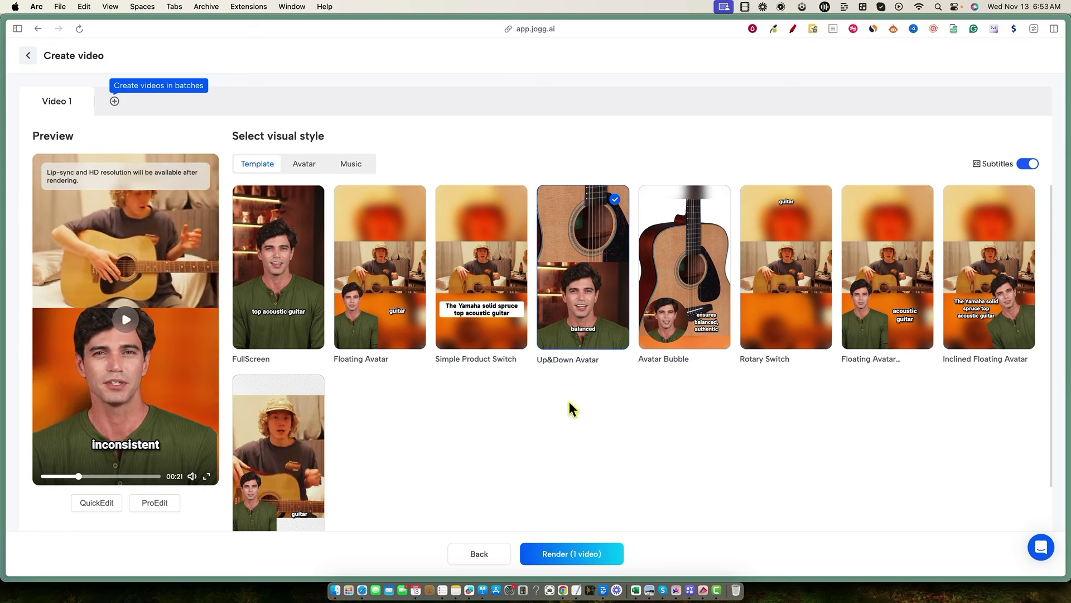
Apply the Simple Product Switch template and watch its preview.
{"action": "left_click", "coordinate": [483, 275]}
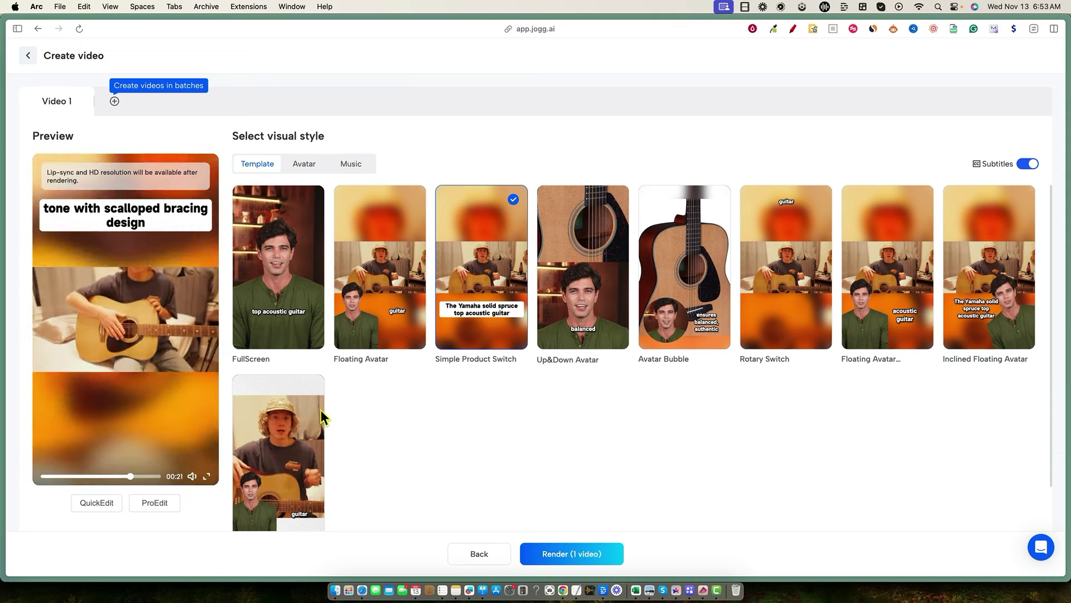
{"action": "left_click", "coordinate": [126, 321]}
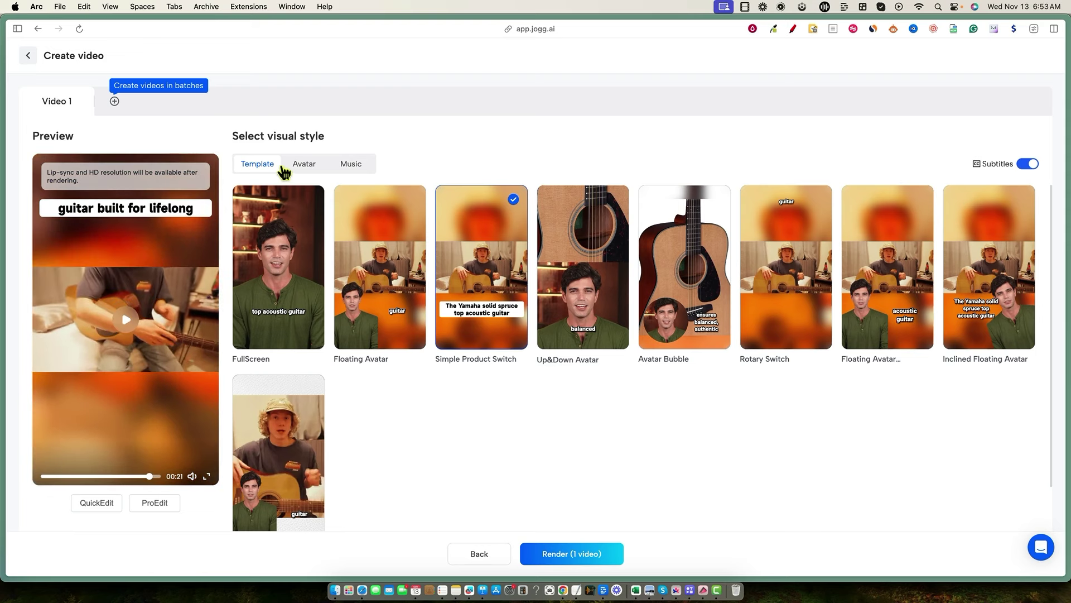
Open the video in QuickEdit and look over the script text of its individual scenes.
{"action": "left_click", "coordinate": [109, 509]}
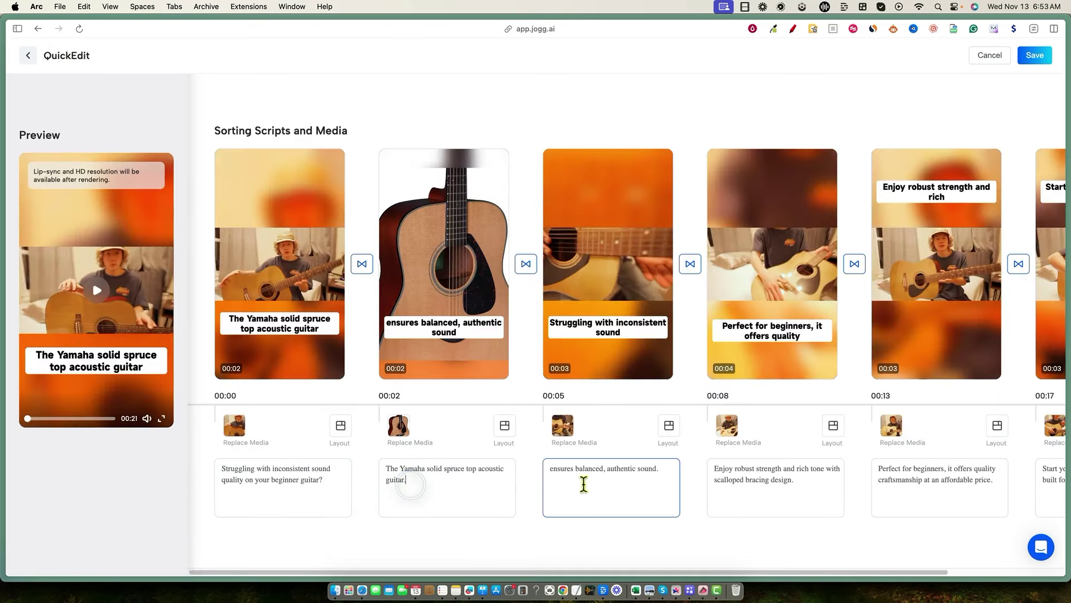
{"action": "left_click", "coordinate": [746, 479]}
{"action": "left_click", "coordinate": [949, 492]}
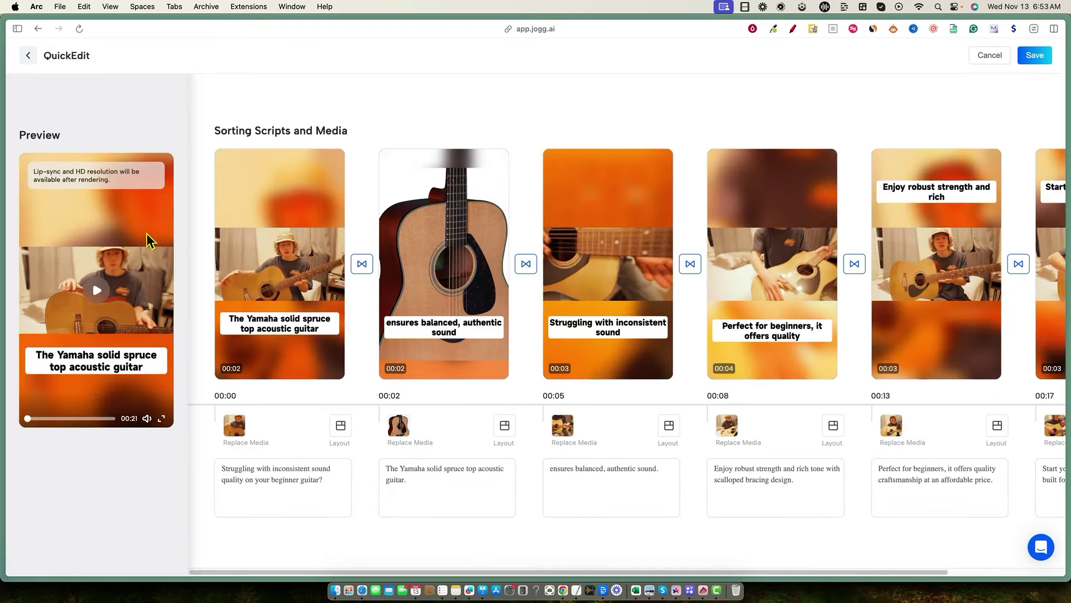
Look over the remaining scenes in QuickEdit, then leave it without saving.
{"action": "scroll", "coordinate": [796, 465], "scroll_direction": "right", "scroll_amount": 5}
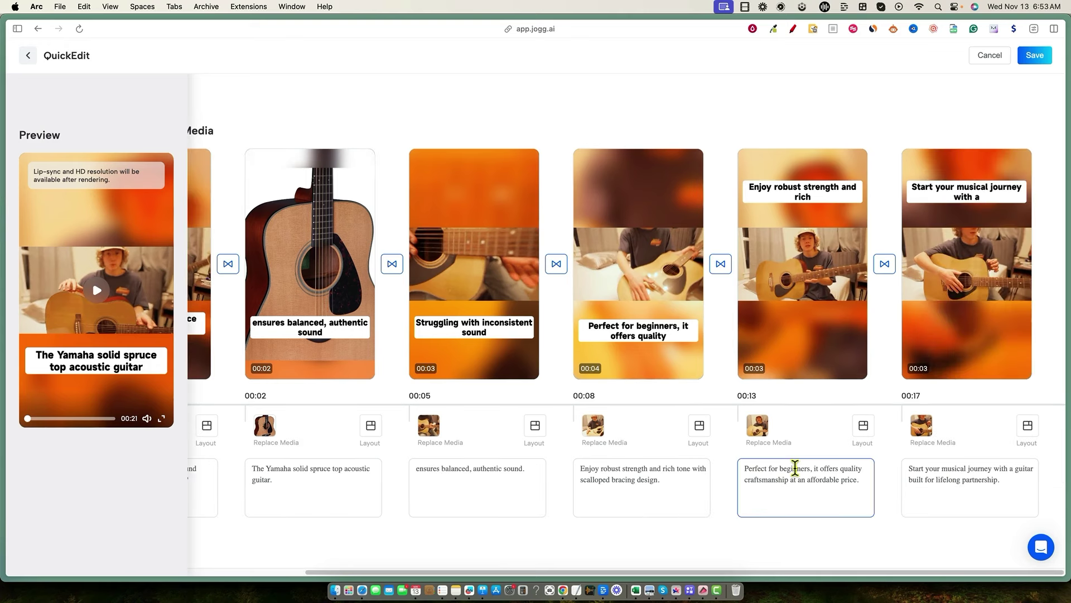
{"action": "scroll", "coordinate": [806, 474], "scroll_direction": "left", "scroll_amount": 5}
{"action": "left_click", "coordinate": [989, 55]}
{"action": "left_click", "coordinate": [543, 329]}
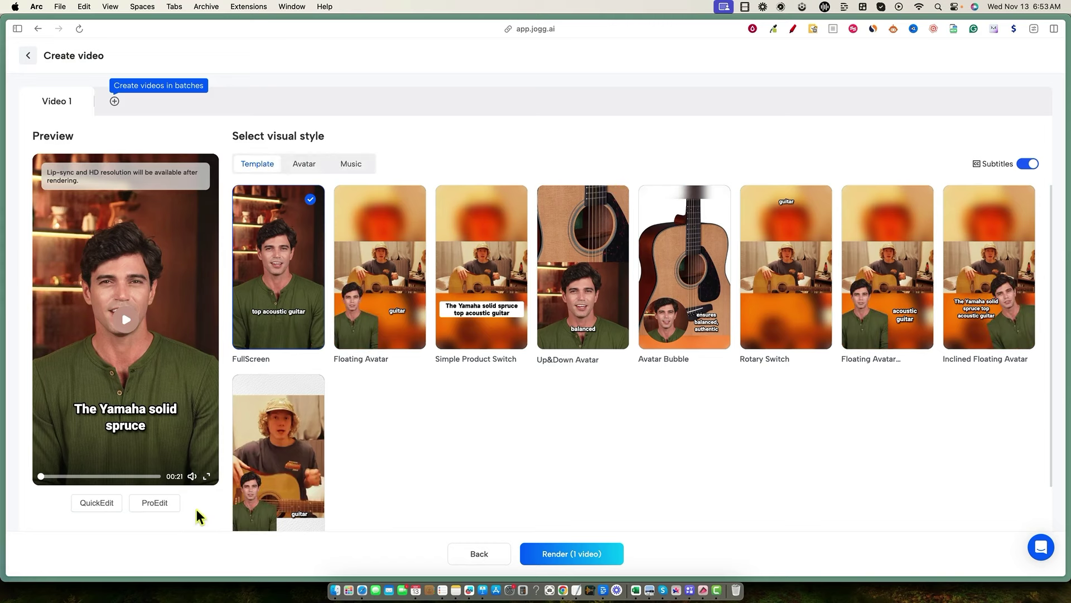
Open the video in ProEdit, look over its media images, text and layout options, and leave without saving.
{"action": "left_click", "coordinate": [155, 502]}
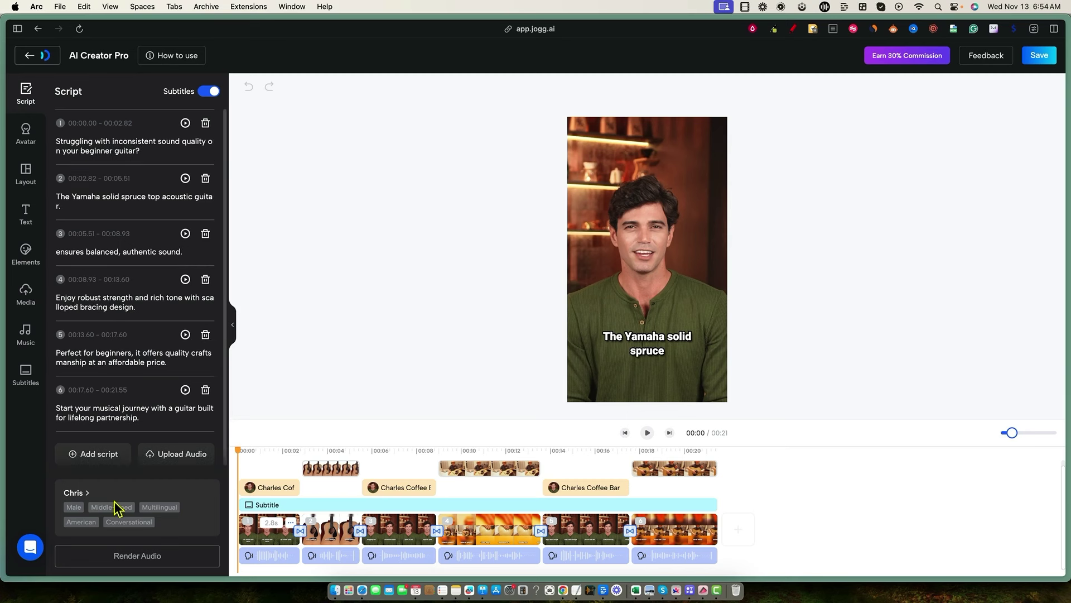
{"action": "left_click", "coordinate": [26, 294]}
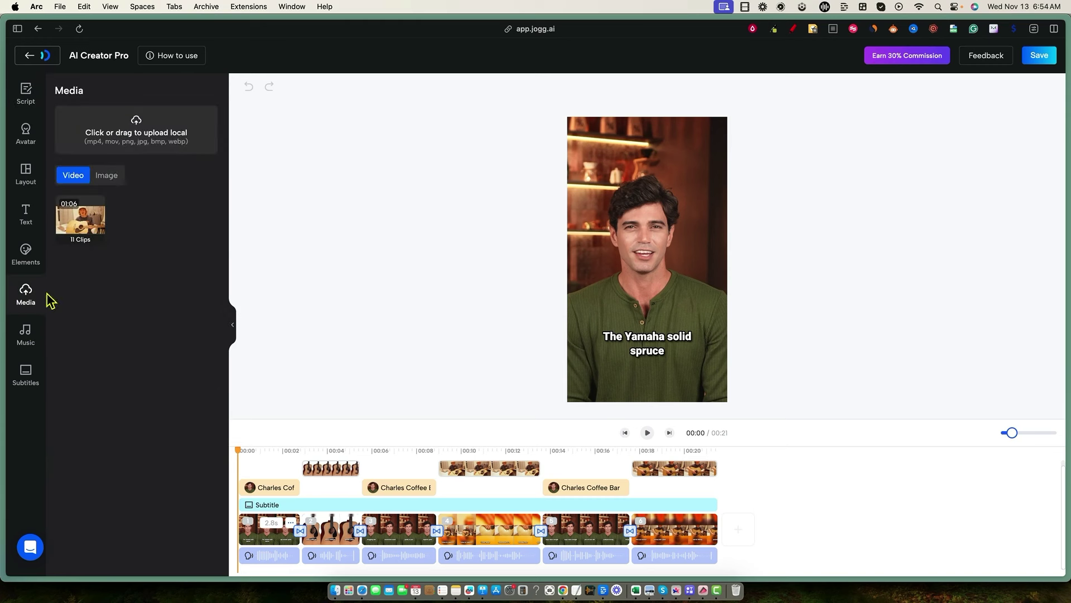
{"action": "left_click", "coordinate": [106, 176]}
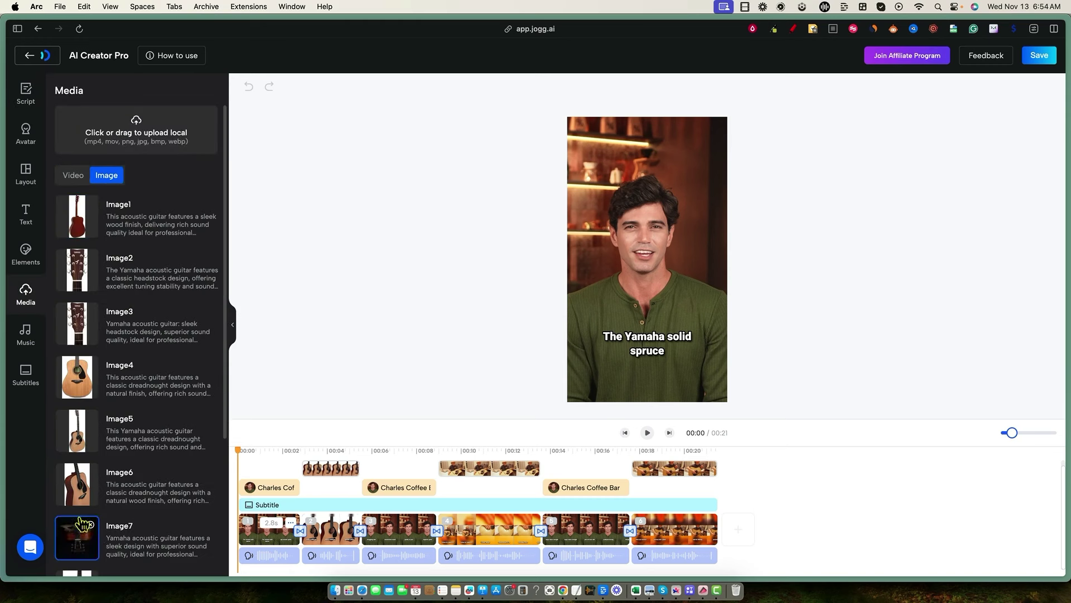
{"action": "left_click_drag", "start_coordinate": [78, 379], "coordinate": [651, 498]}
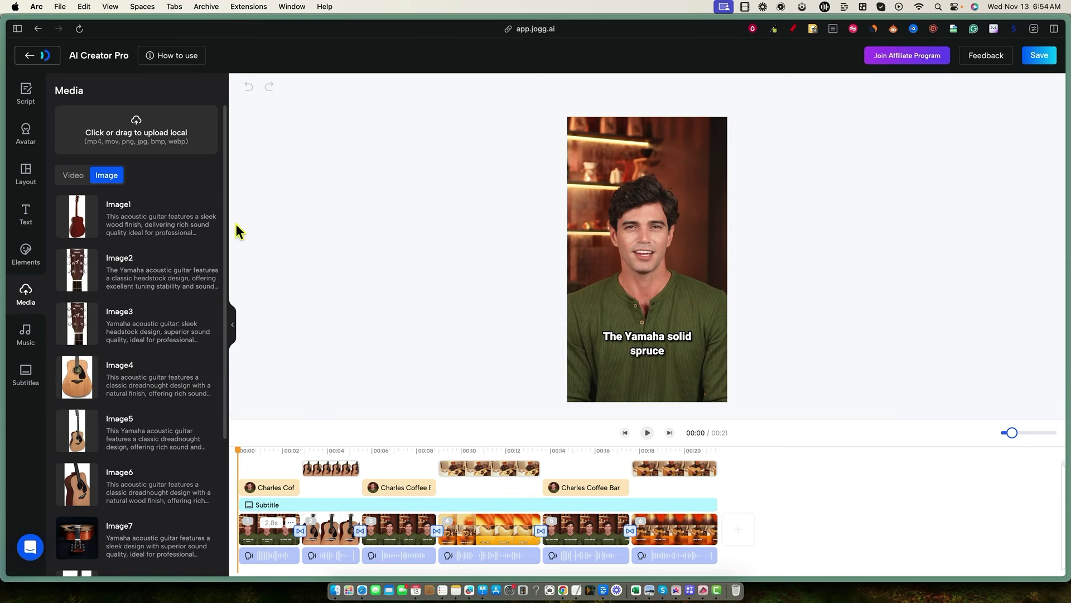
{"action": "left_click", "coordinate": [29, 216]}
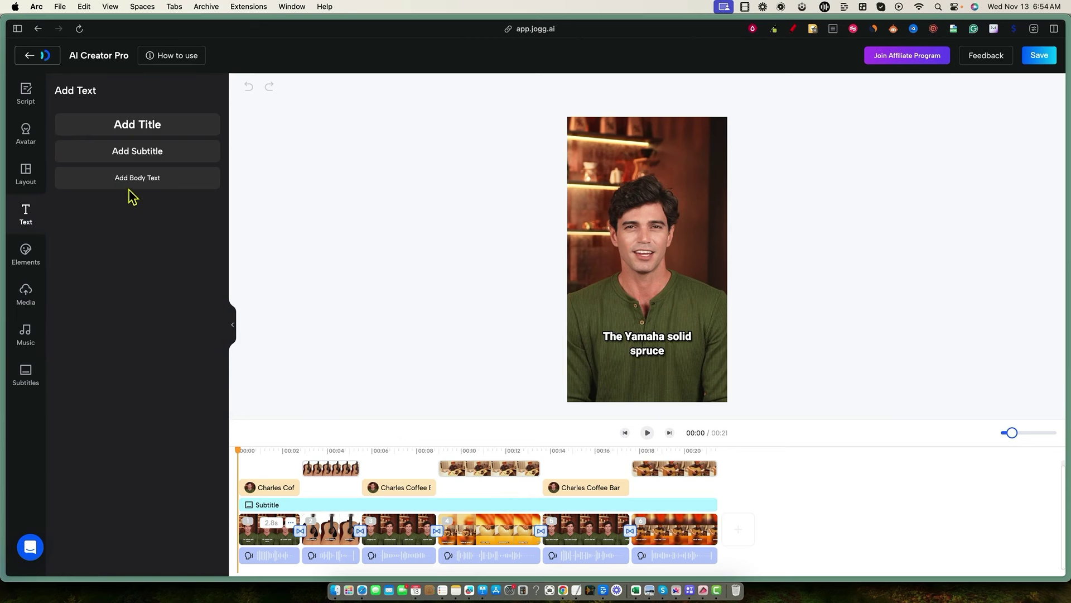
{"action": "left_click", "coordinate": [26, 175]}
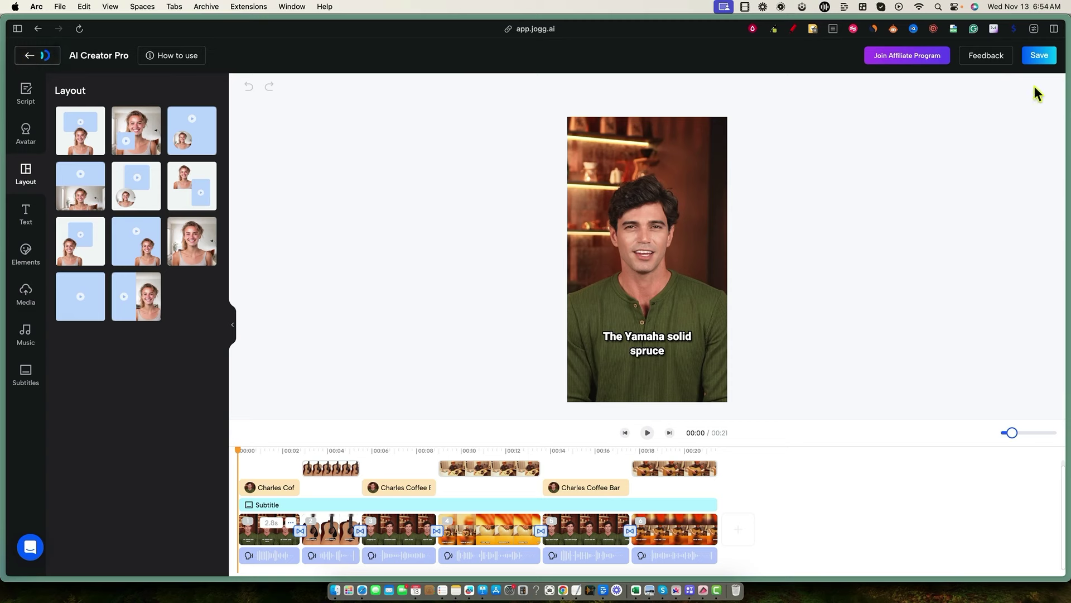
{"action": "left_click", "coordinate": [30, 55]}
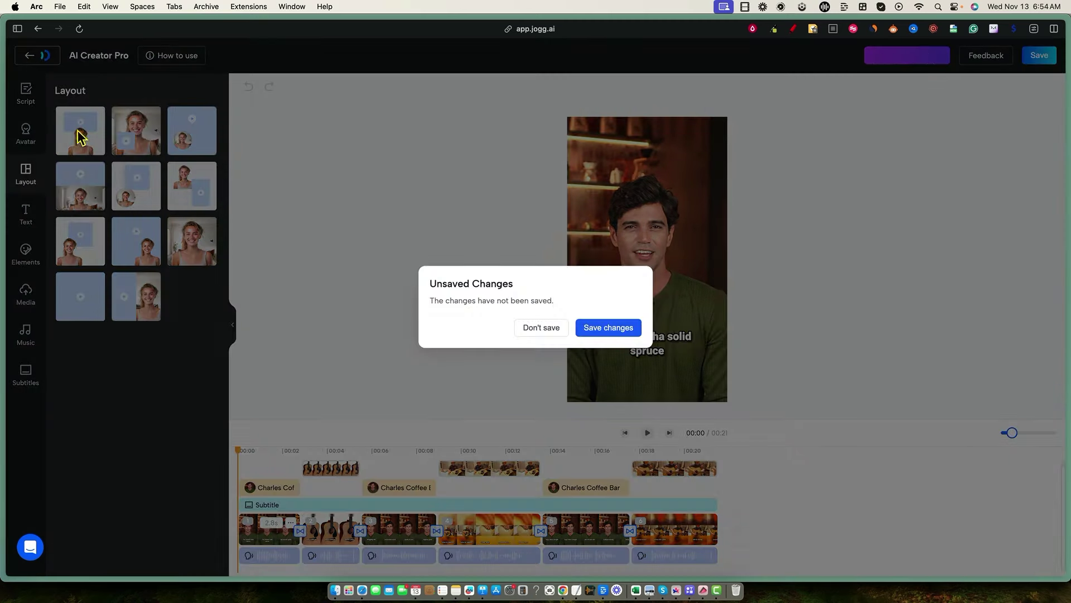
{"action": "left_click", "coordinate": [541, 328]}
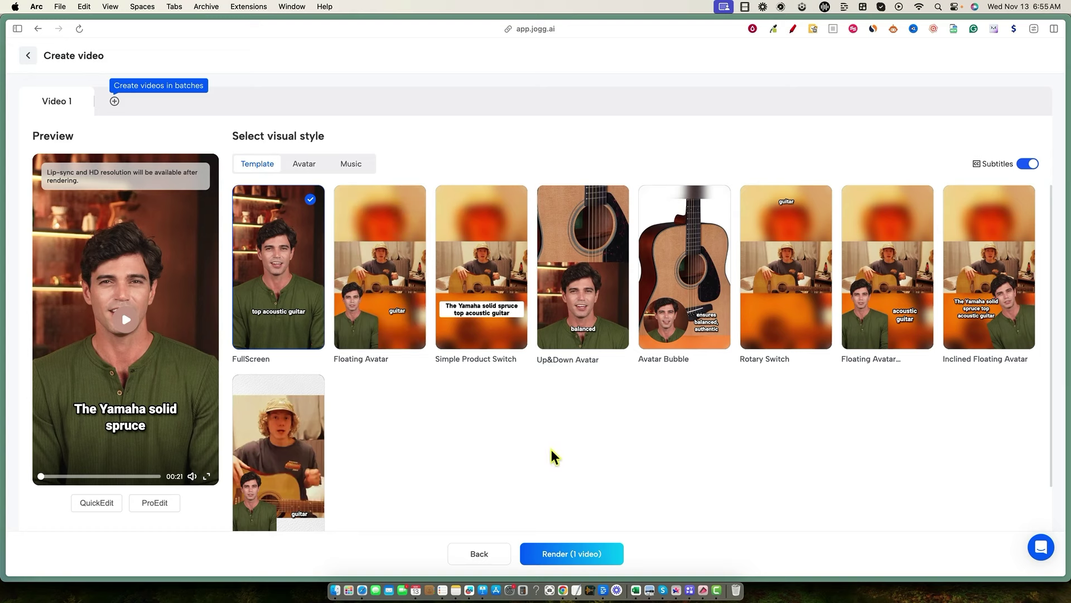
Preview the video with the Simple Product Switch and Avatar Bubble templates.
{"action": "left_click", "coordinate": [488, 281]}
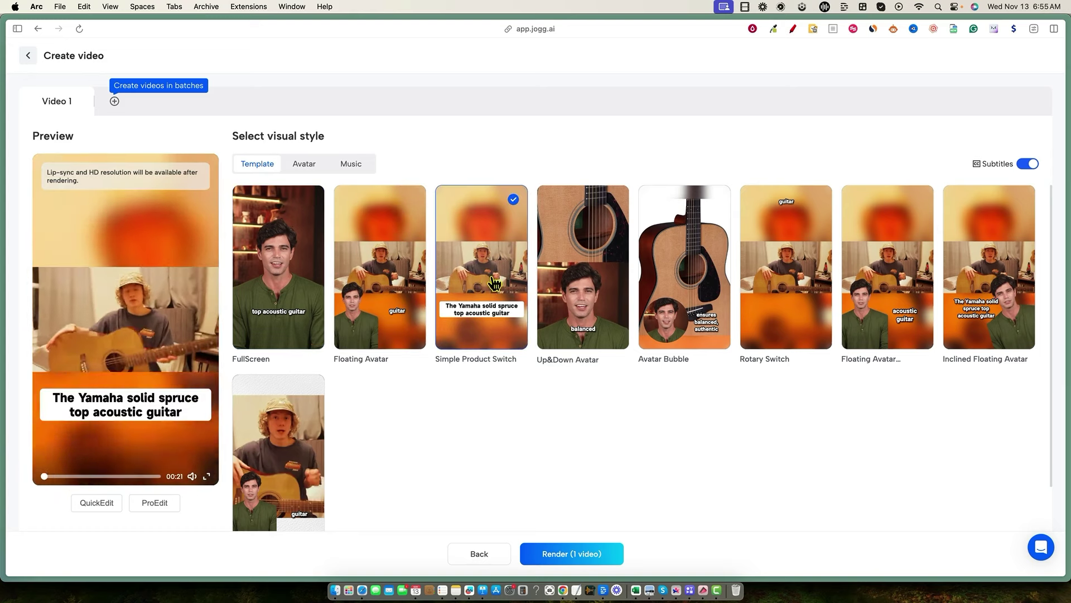
{"action": "left_click", "coordinate": [65, 330]}
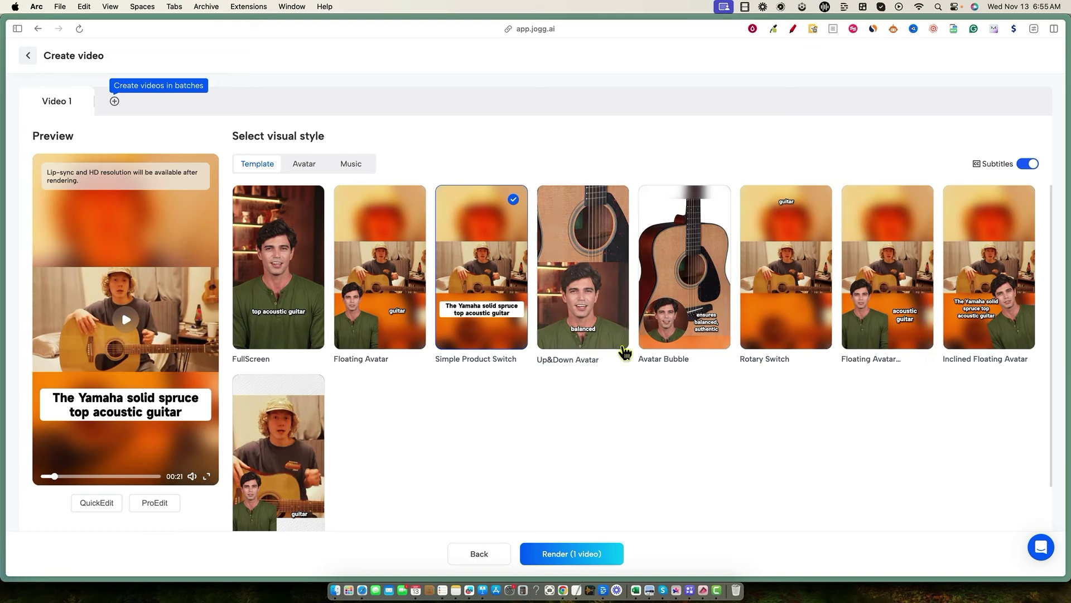
{"action": "left_click", "coordinate": [659, 288]}
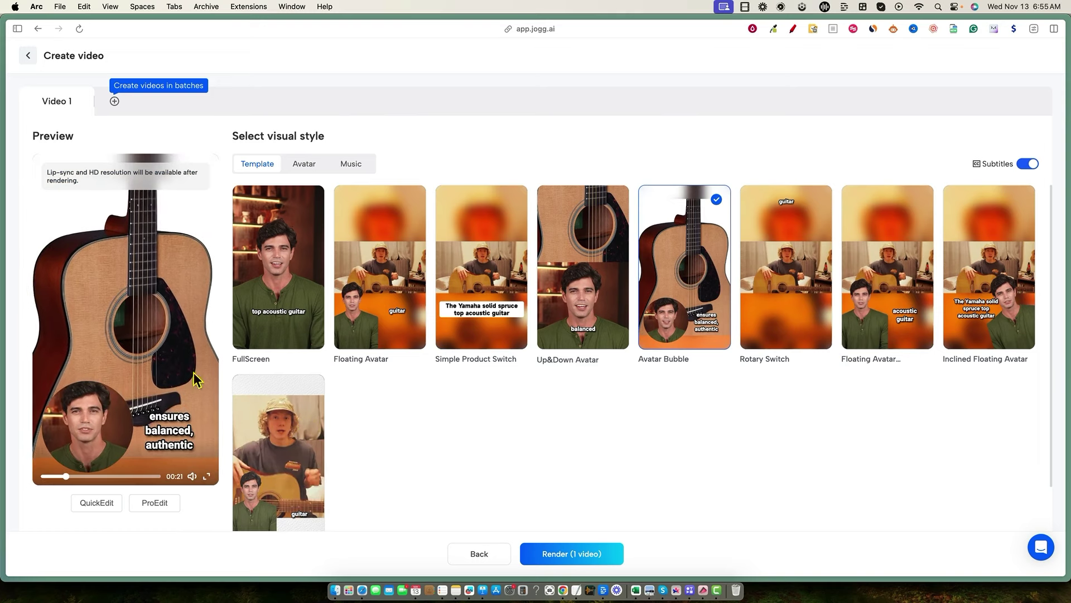
{"action": "left_click", "coordinate": [128, 334]}
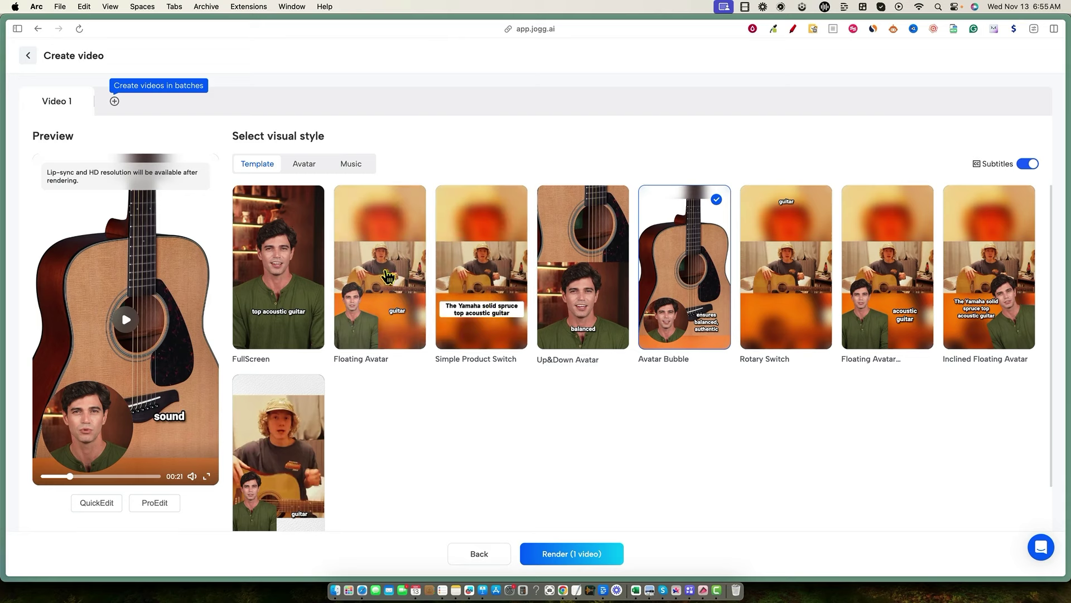
Apply and preview the Floating Avatar template beside Rotary Switch, and submit the single video for rendering.
{"action": "left_click", "coordinate": [887, 267]}
{"action": "left_click", "coordinate": [128, 321]}
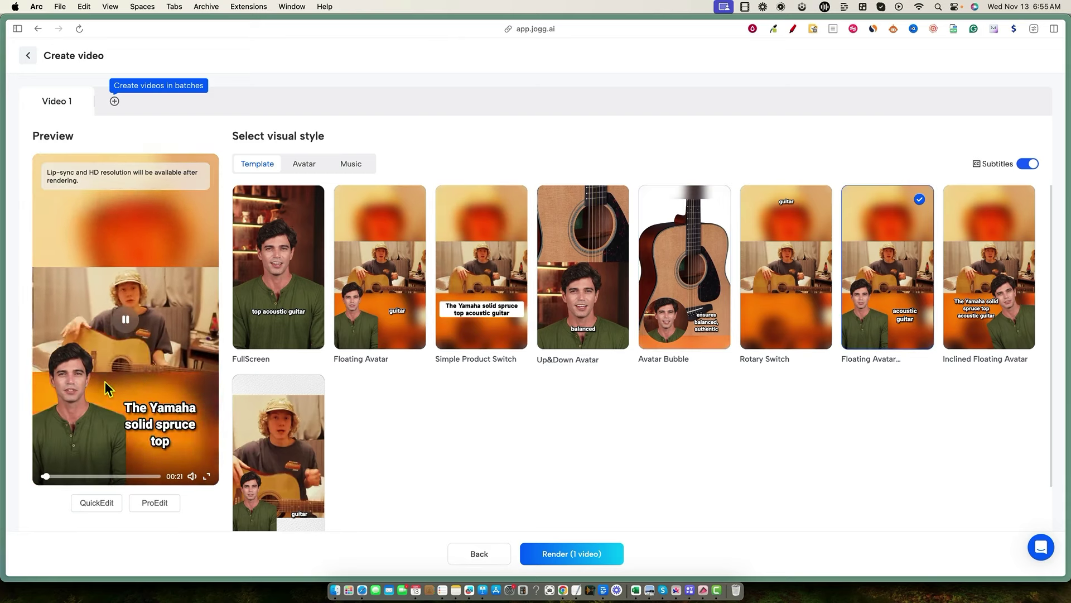
{"action": "left_click", "coordinate": [133, 329]}
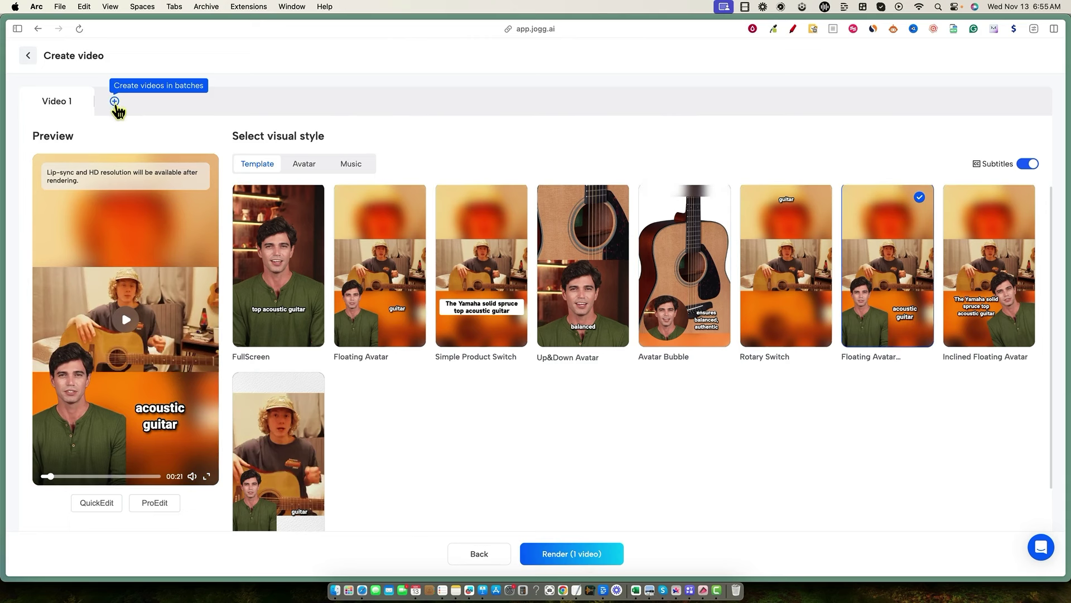
{"action": "left_click", "coordinate": [578, 554]}
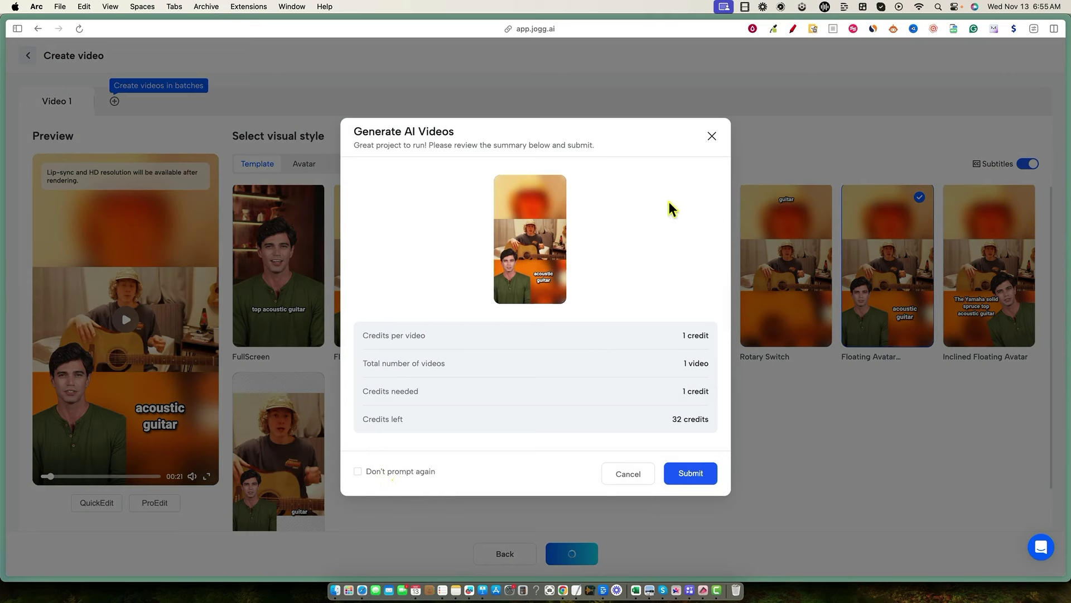
{"action": "left_click", "coordinate": [698, 474]}
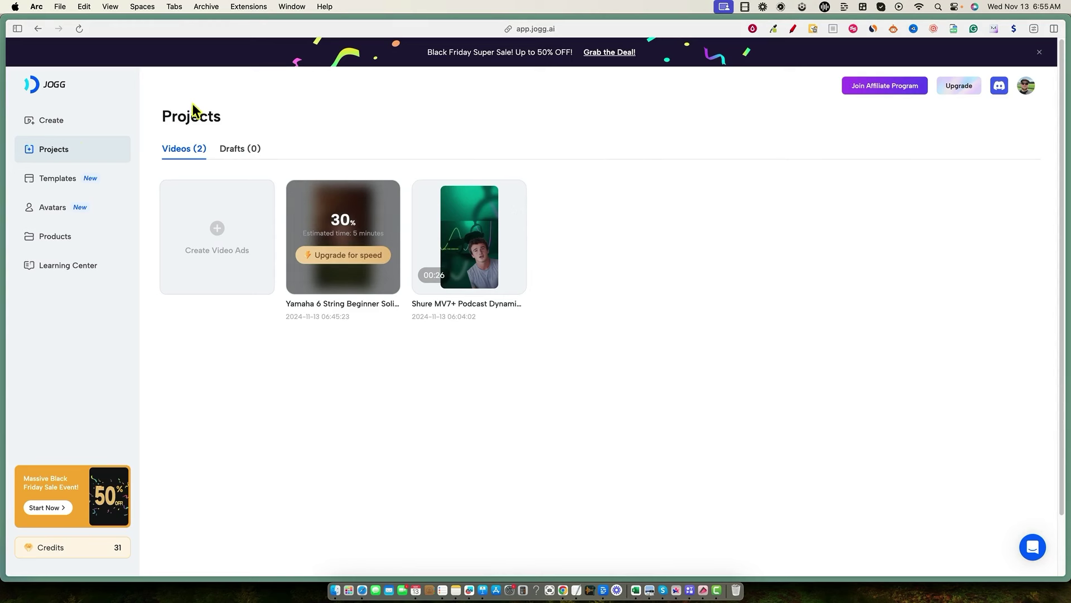
Browse the JoggAI template library and the avatar library.
{"action": "left_click", "coordinate": [54, 178]}
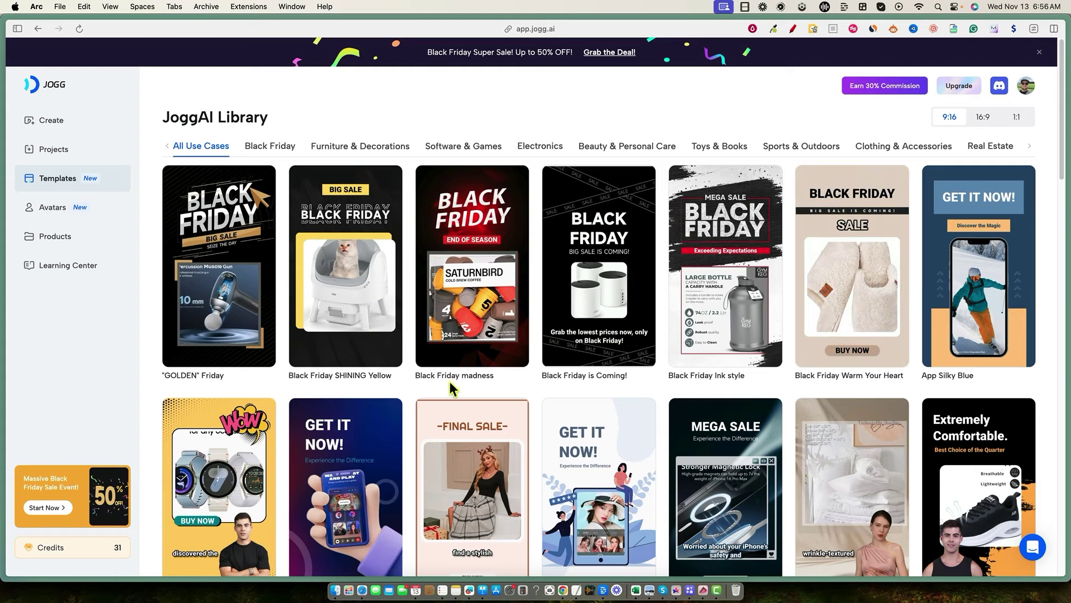
{"action": "scroll", "coordinate": [463, 374], "scroll_direction": "down", "scroll_amount": 20}
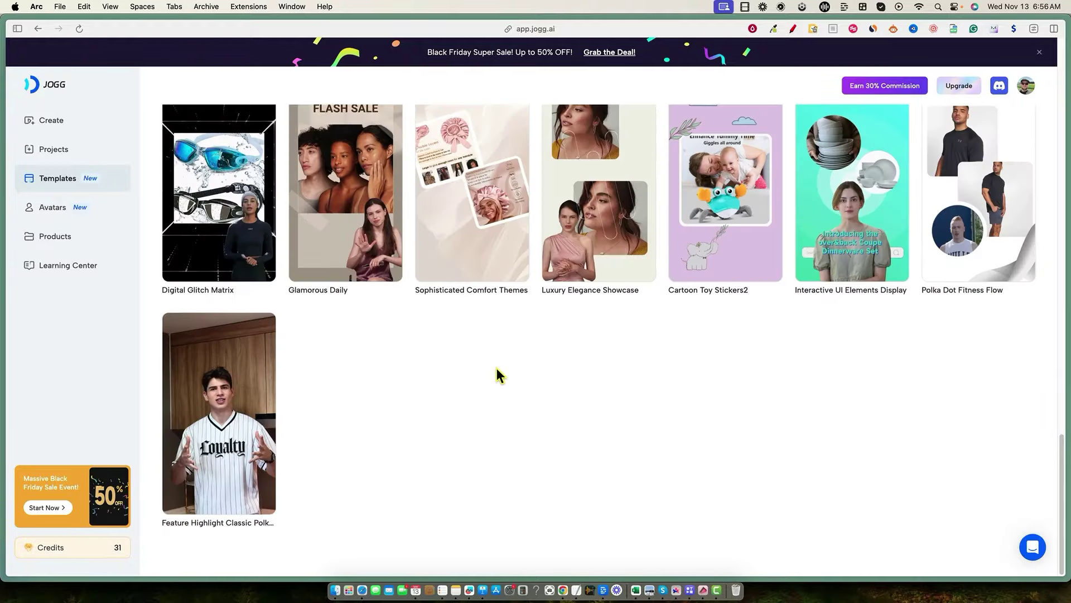
{"action": "scroll", "coordinate": [497, 371], "scroll_direction": "up", "scroll_amount": 20}
{"action": "left_click", "coordinate": [112, 207]}
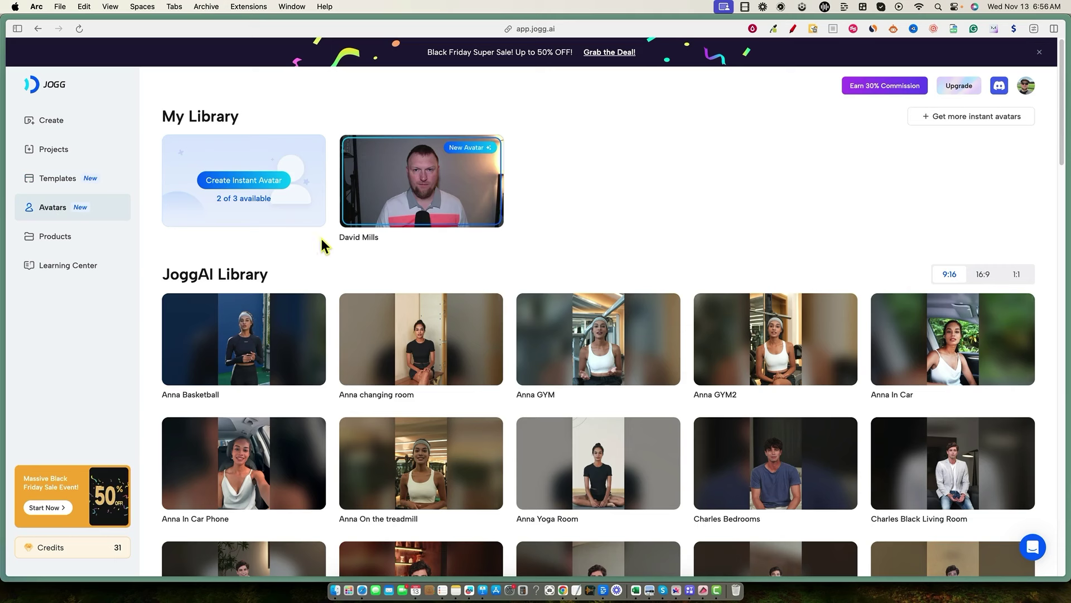
{"action": "mouse_move", "coordinate": [454, 186]}
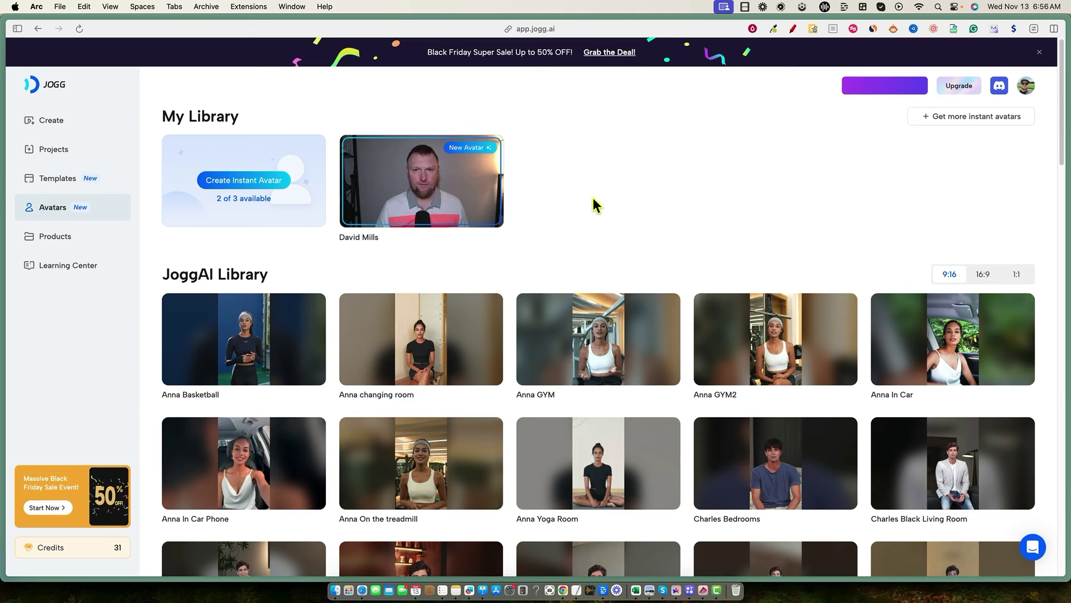
Look over the saved products, the blank product asset form and the Learning Center tutorials.
{"action": "left_click", "coordinate": [51, 240]}
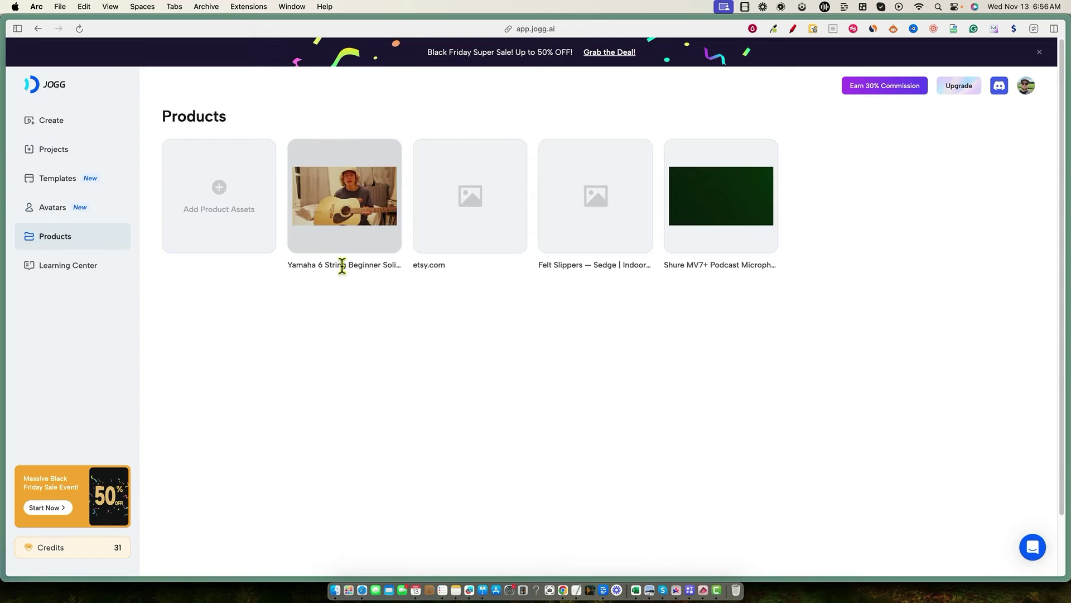
{"action": "mouse_move", "coordinate": [522, 241]}
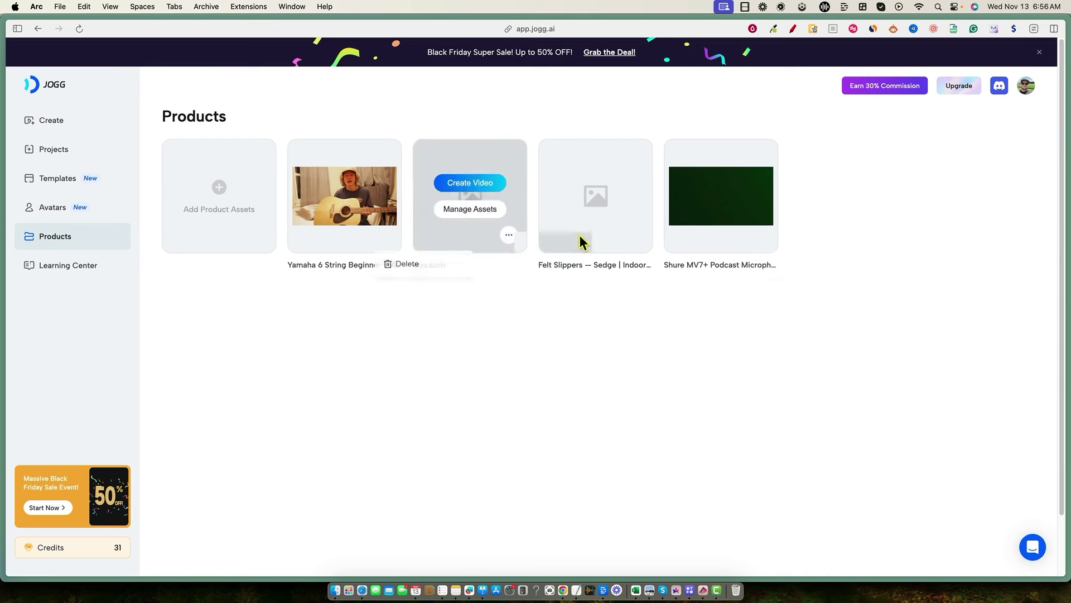
{"action": "left_click", "coordinate": [218, 189]}
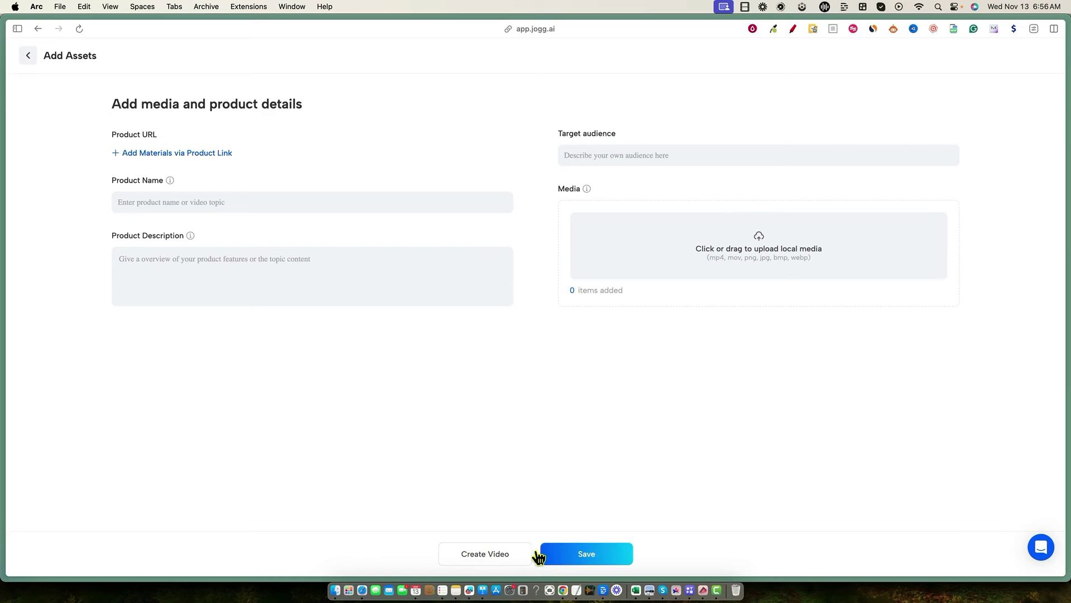
{"action": "left_click", "coordinate": [27, 56]}
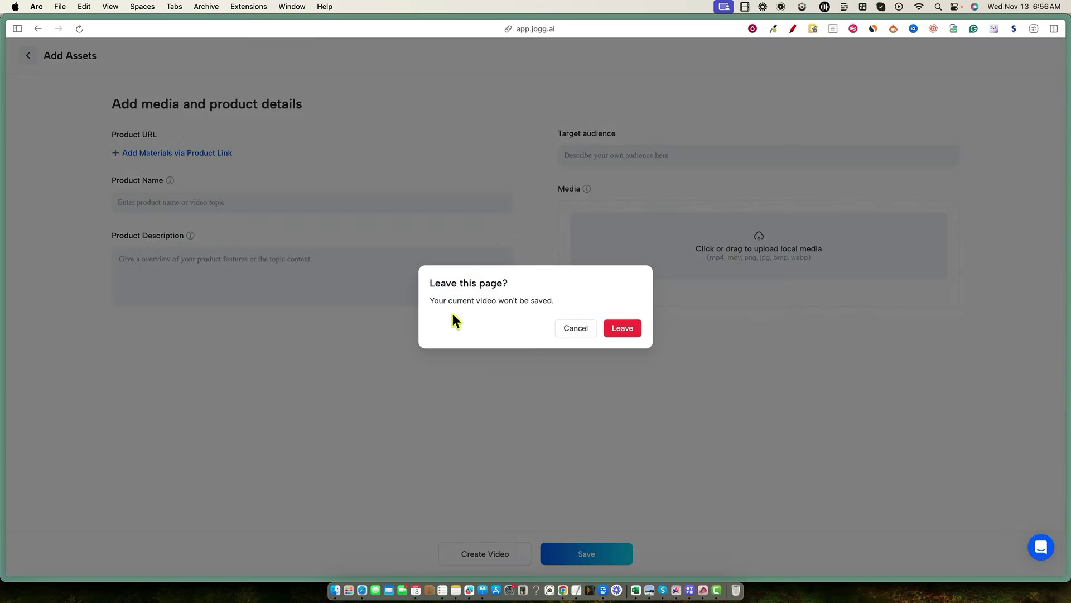
{"action": "left_click", "coordinate": [622, 328]}
{"action": "left_click", "coordinate": [81, 268]}
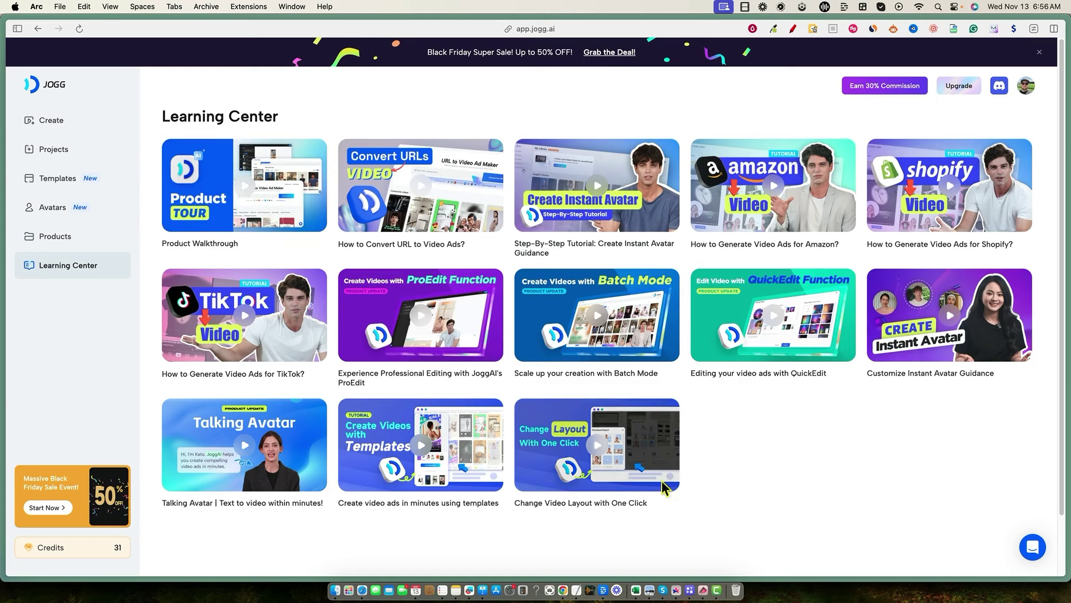
Open the JoggAI video creation page, switch to Amazon and open the Hanes Men's EcoSmart Fleece Hoodie from Best Sellers.
{"action": "left_click", "coordinate": [89, 125]}
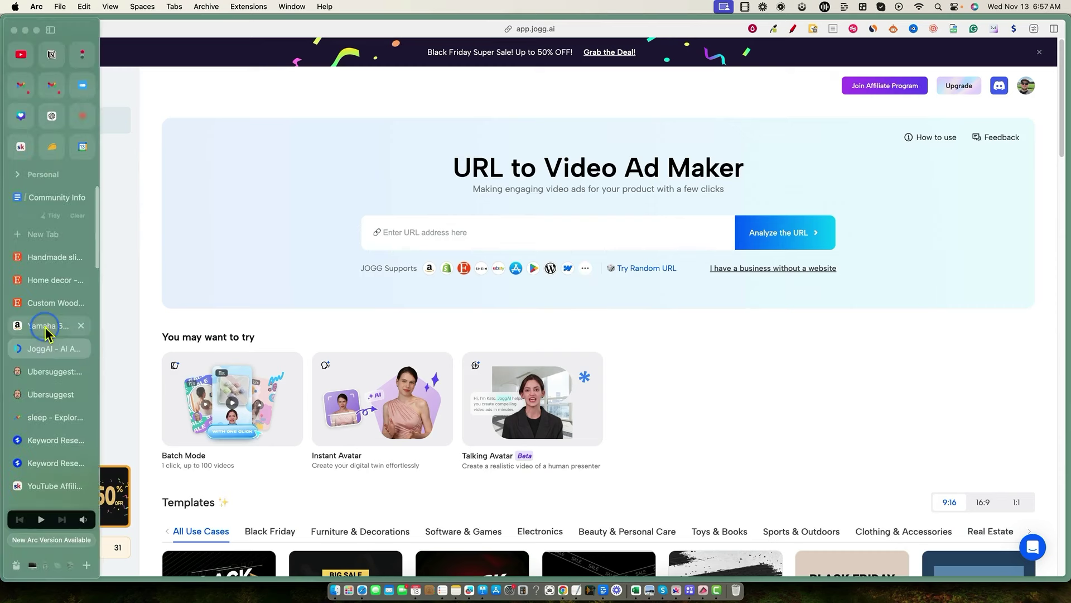
{"action": "left_click", "coordinate": [50, 324]}
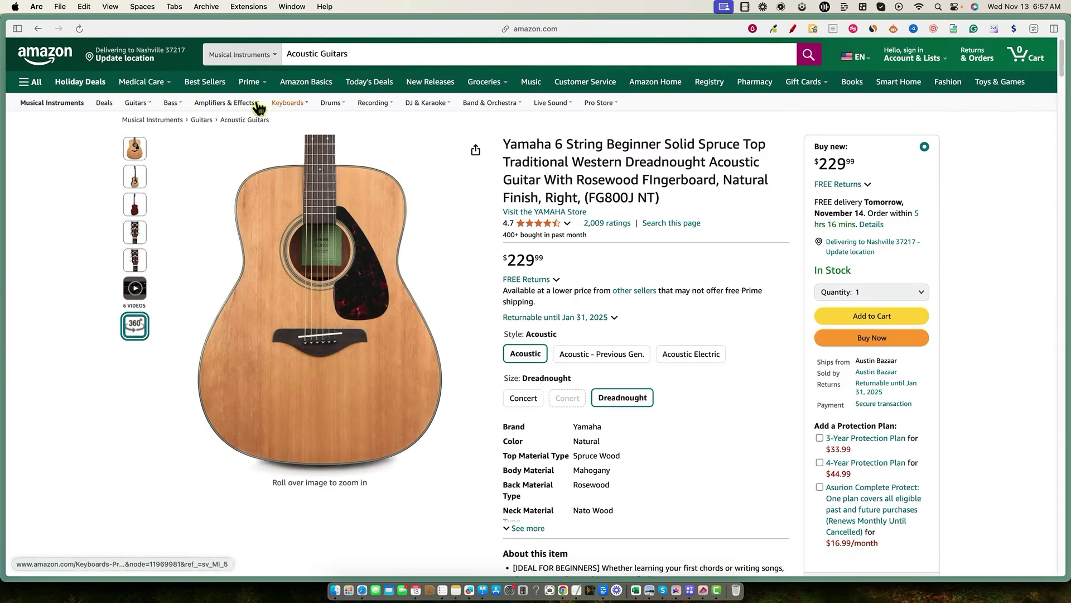
{"action": "left_click", "coordinate": [205, 82]}
{"action": "scroll", "coordinate": [273, 251], "scroll_direction": "down", "scroll_amount": 1}
{"action": "left_click", "coordinate": [237, 324]}
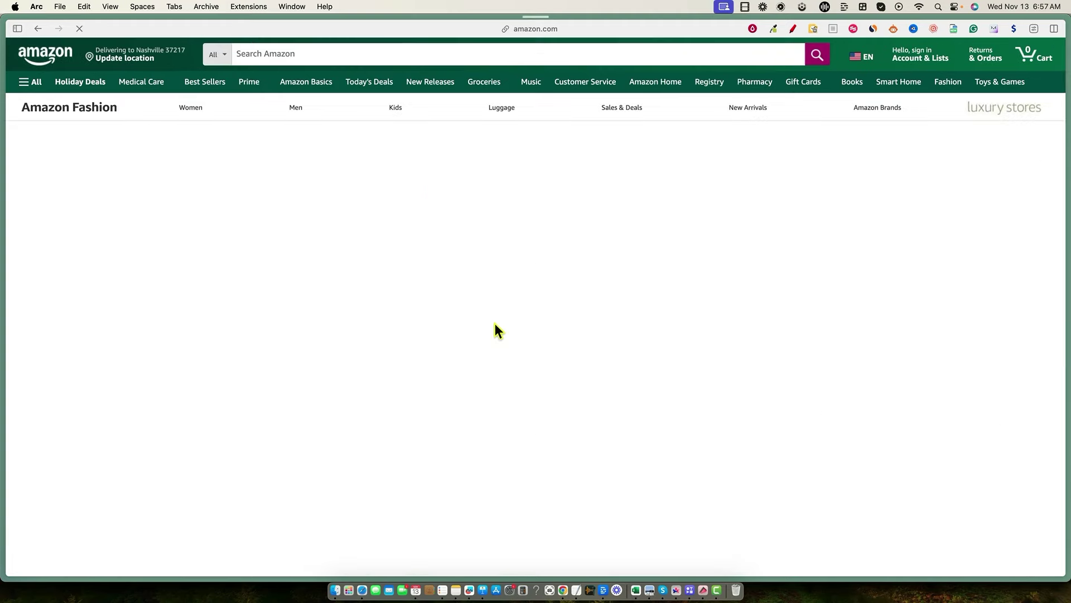
Copy the hoodie page's URL, paste it into JoggAI's URL to Video Ad Maker and analyze it.
{"action": "left_click", "coordinate": [538, 30]}
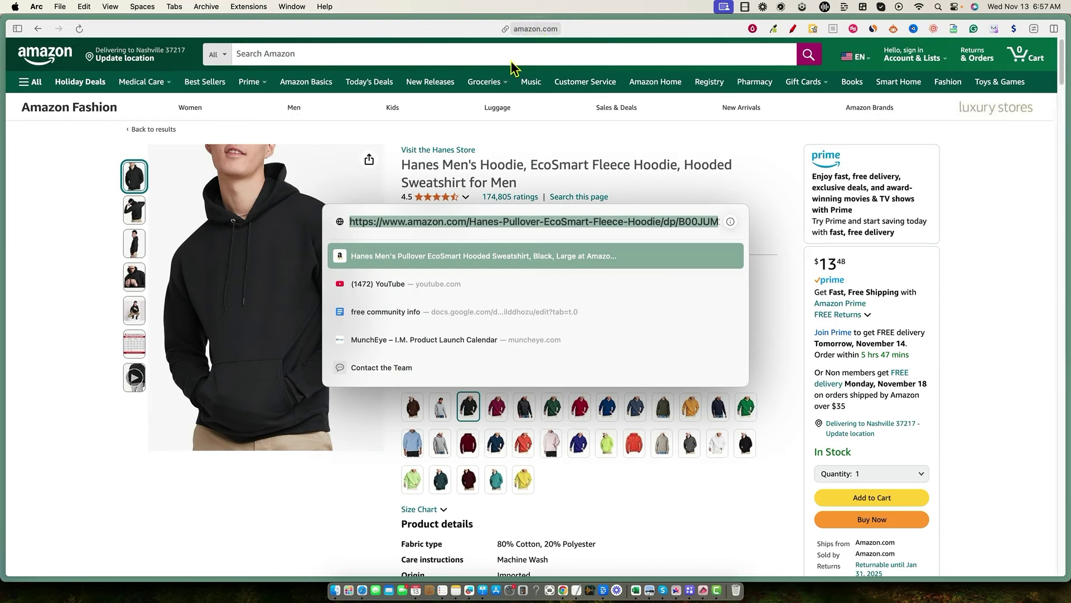
{"action": "key", "text": "super+c"}
{"action": "key", "text": "Escape"}
{"action": "key", "text": "ctrl+Tab"}
{"action": "left_click", "coordinate": [526, 232]}
{"action": "key", "text": "super+v"}
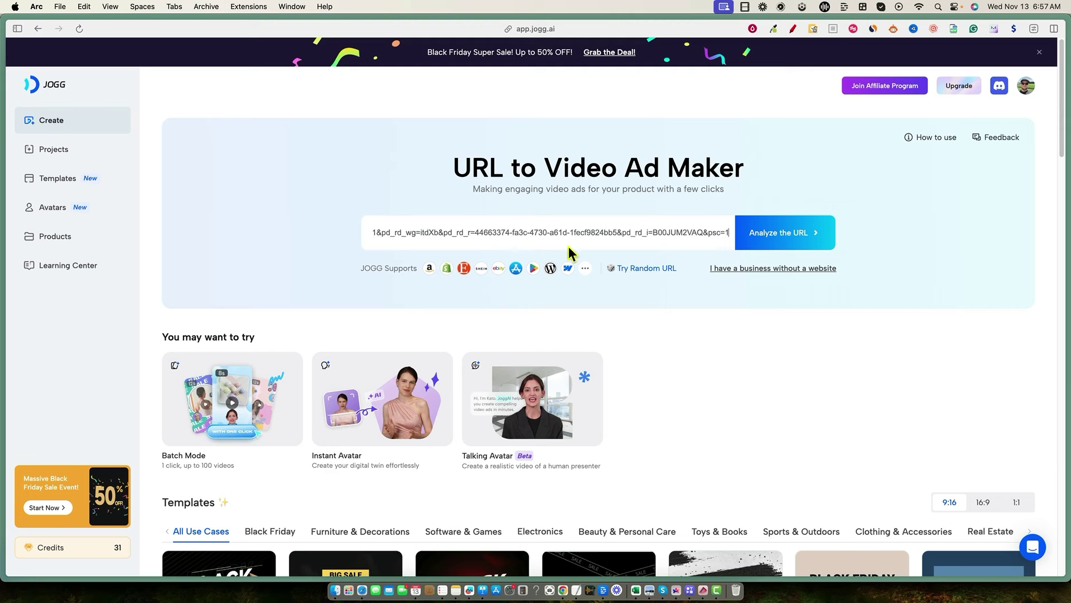
{"action": "left_click", "coordinate": [785, 235]}
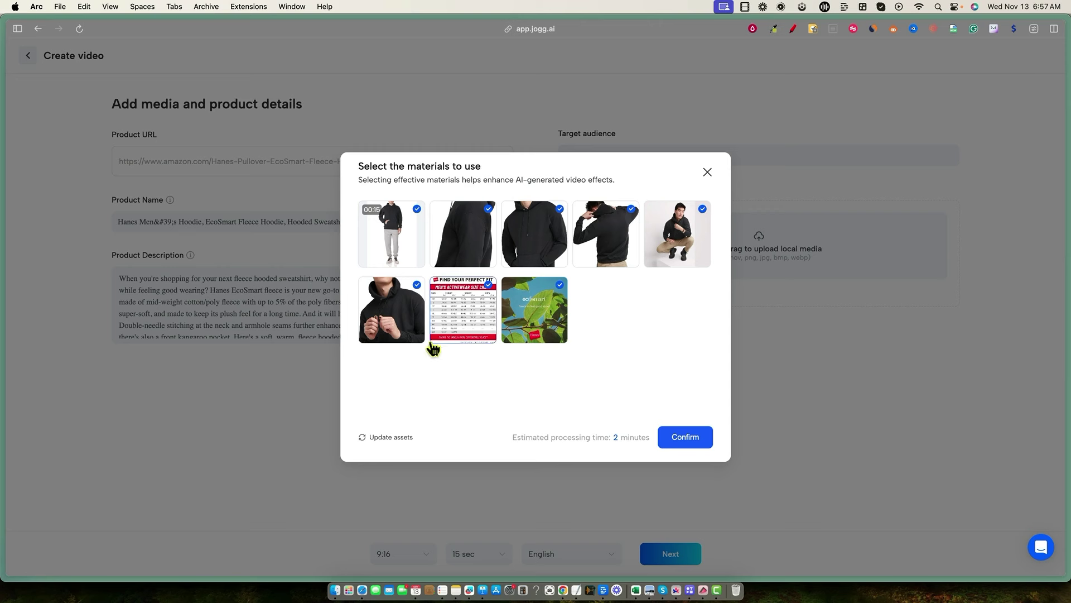
Leave the size chart and the EcoSmart leaf image out of the ad materials and confirm the remaining media.
{"action": "left_click", "coordinate": [490, 288]}
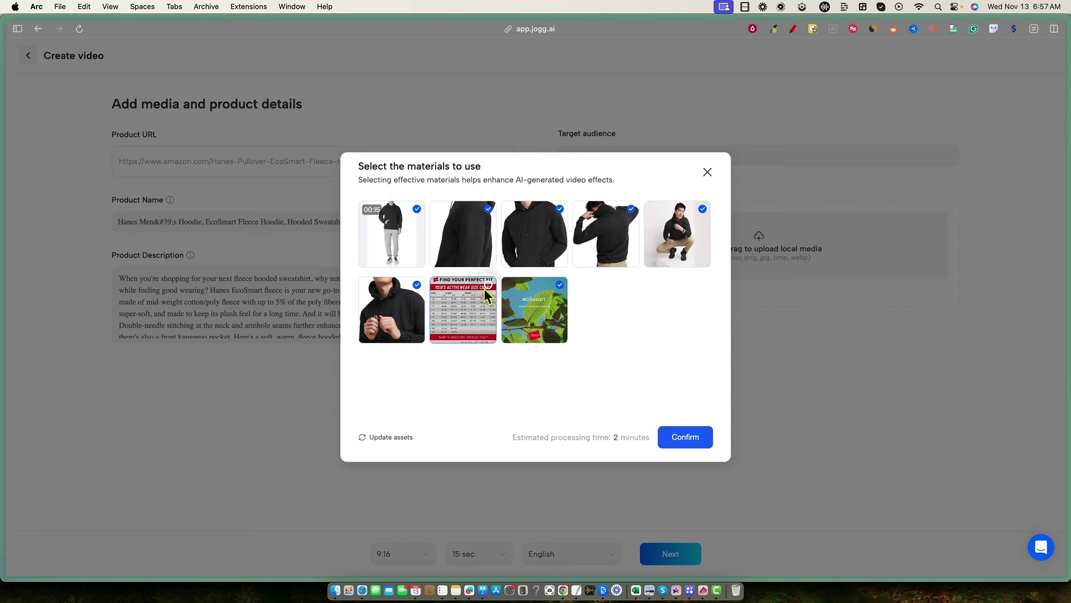
{"action": "left_click", "coordinate": [560, 287]}
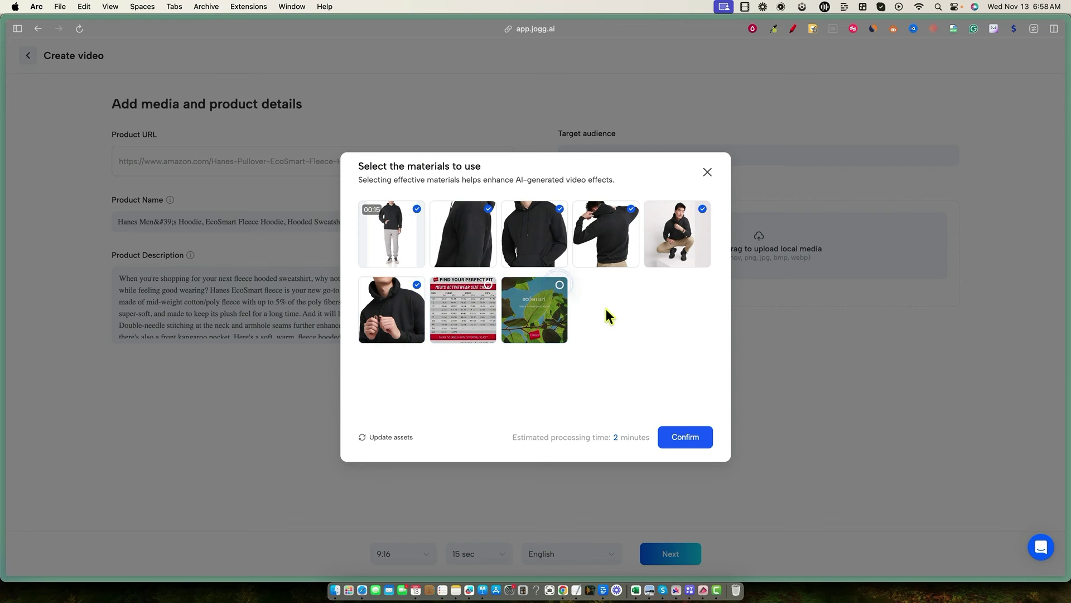
{"action": "left_click", "coordinate": [677, 442]}
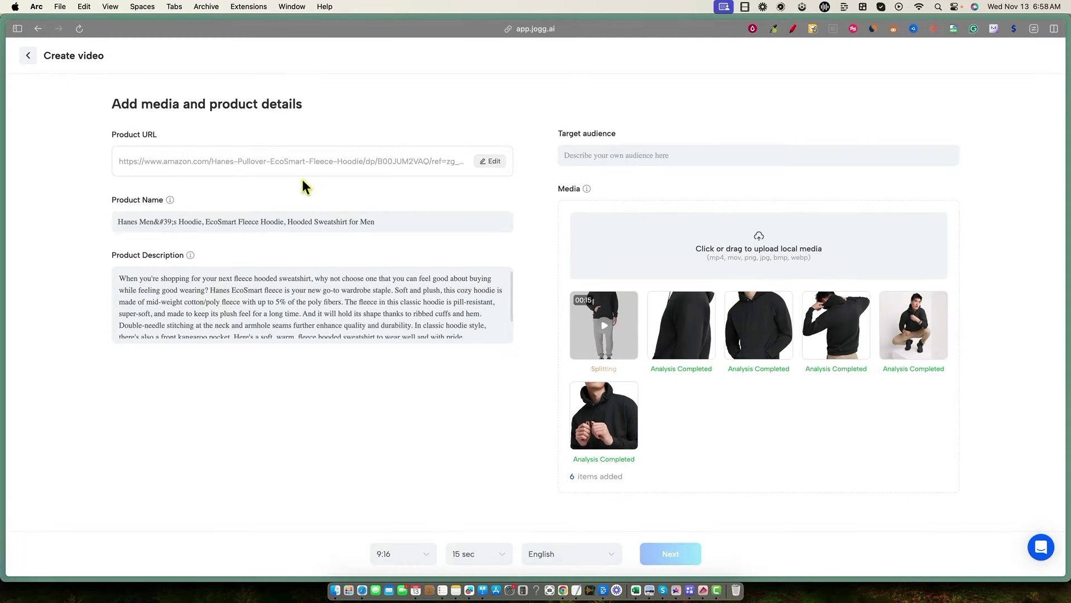
Correct the product name to begin "Hanes Mens Hoodie", enter "men" as target audience and set the aspect ratio to 16:9.
{"action": "left_click", "coordinate": [185, 221]}
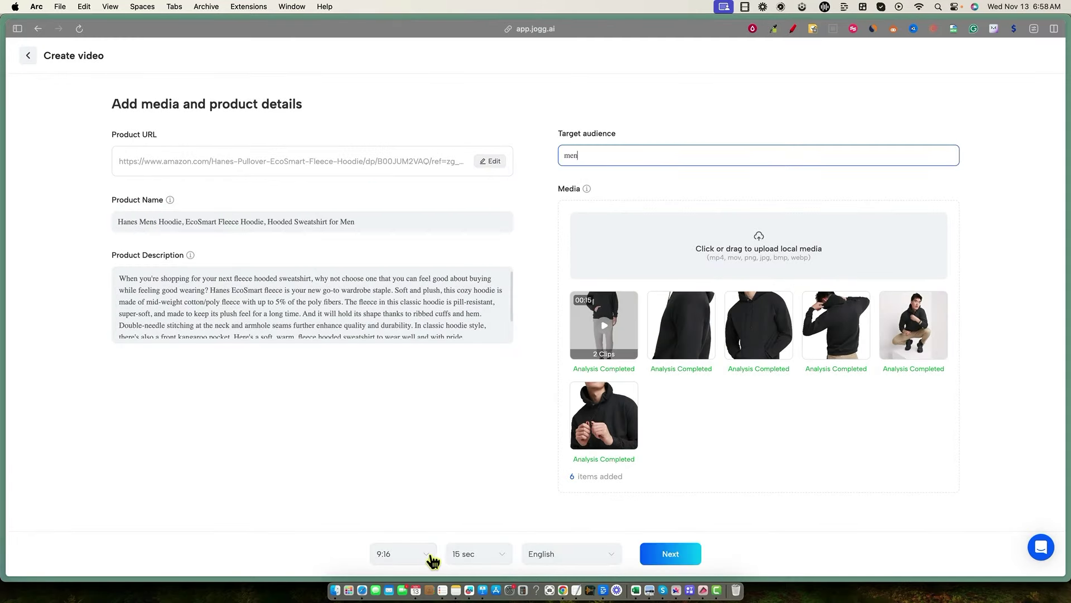
{"action": "left_click", "coordinate": [425, 556]}
{"action": "left_click", "coordinate": [392, 505]}
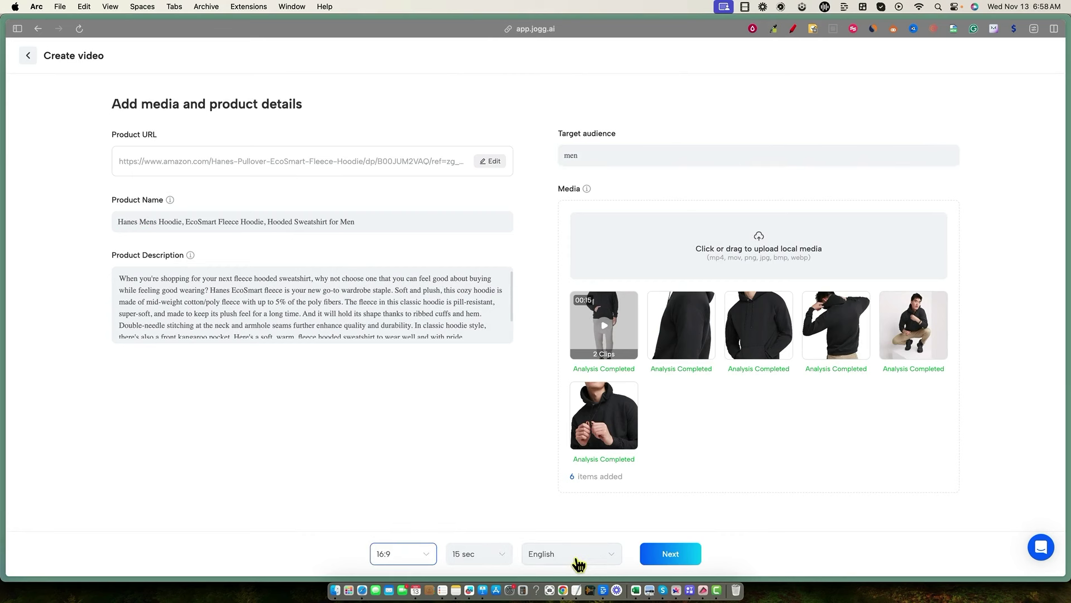
Generate the AI scripts for the hoodie ad and continue with the Light marketing script.
{"action": "left_click", "coordinate": [671, 554]}
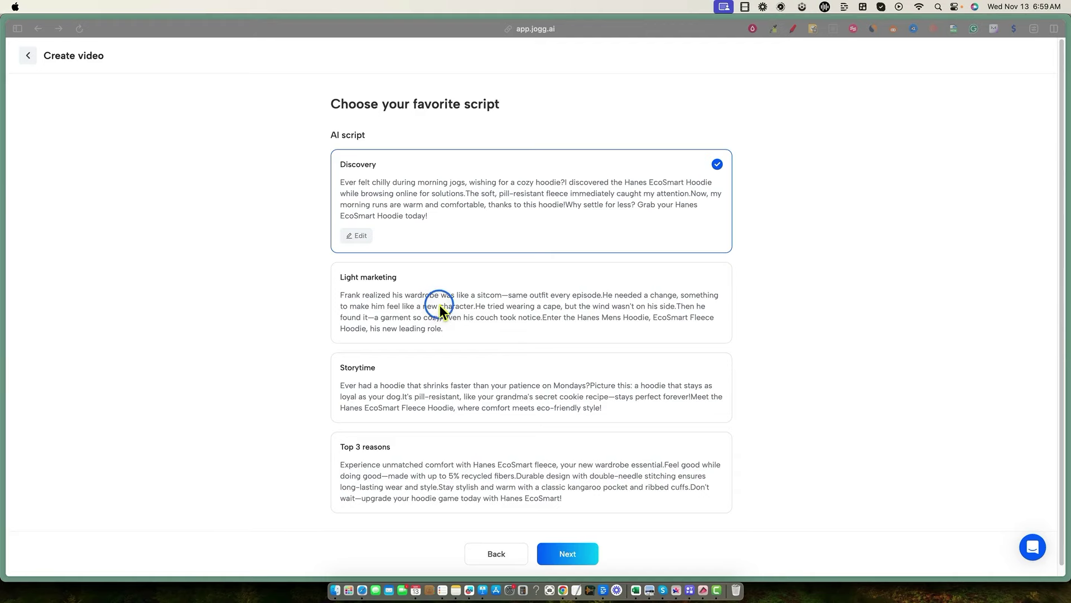
{"action": "left_click", "coordinate": [568, 557]}
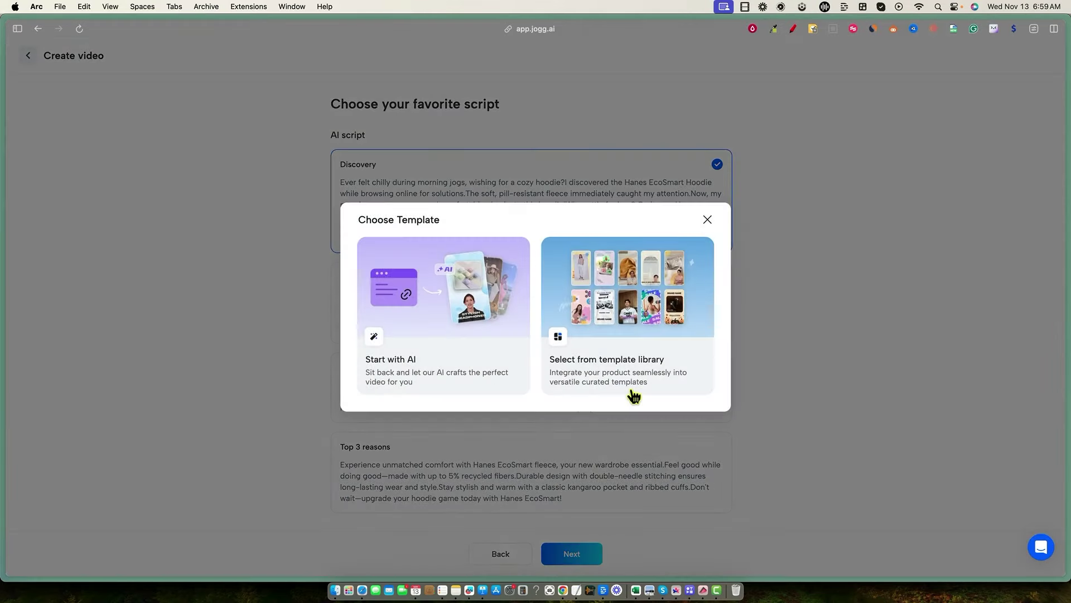
{"action": "left_click", "coordinate": [641, 304]}
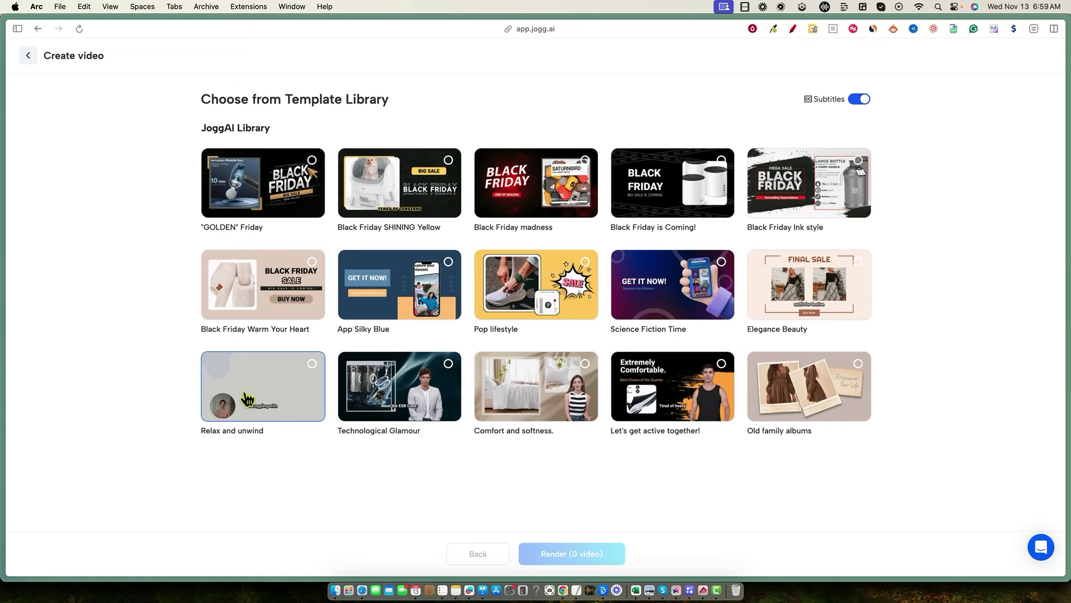
{"action": "left_click", "coordinate": [692, 397]}
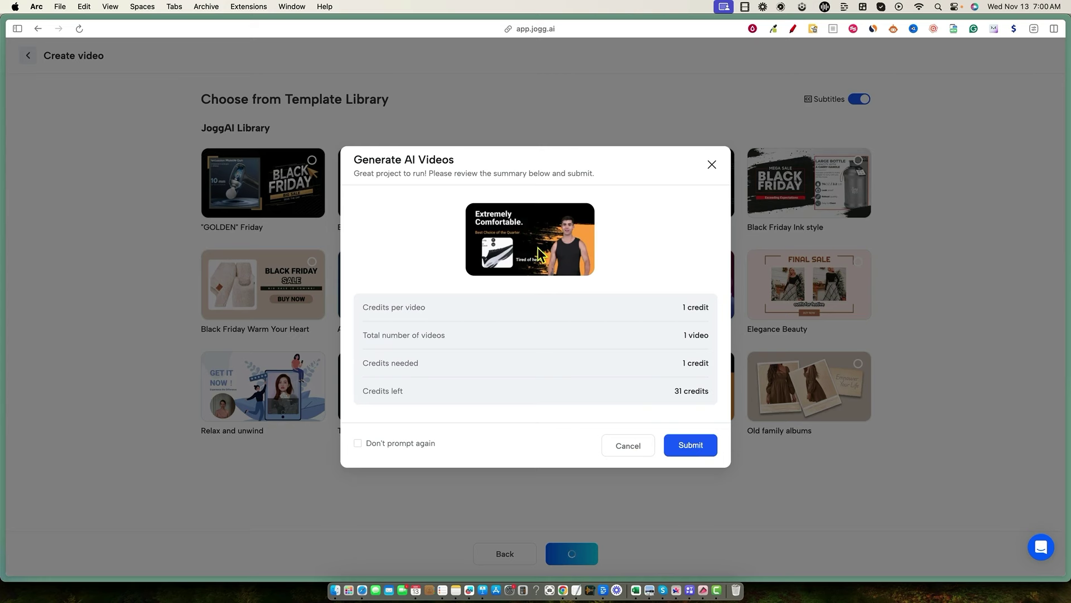
{"action": "left_click", "coordinate": [713, 165]}
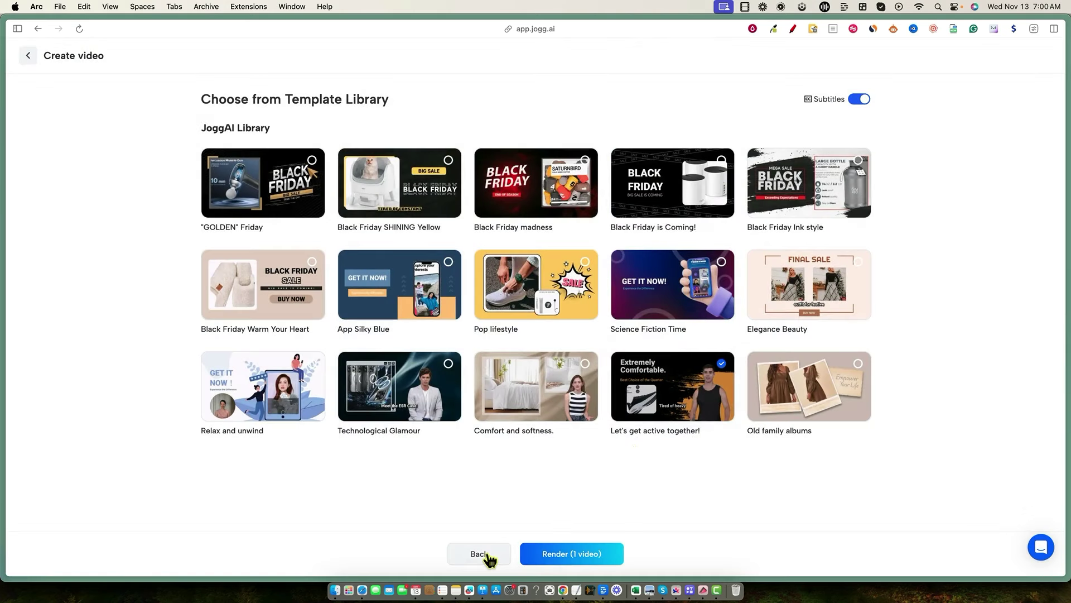
{"action": "left_click", "coordinate": [481, 554]}
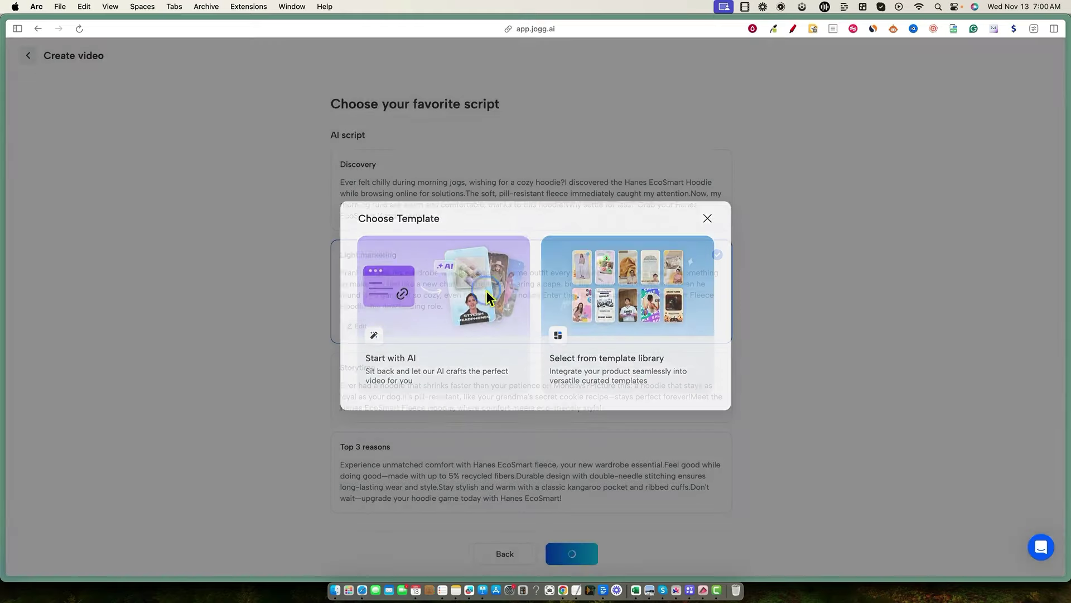
Start the hoodie video with AI, apply the custom avatar from My Library and select the Avatar Bubble template.
{"action": "left_click", "coordinate": [487, 290]}
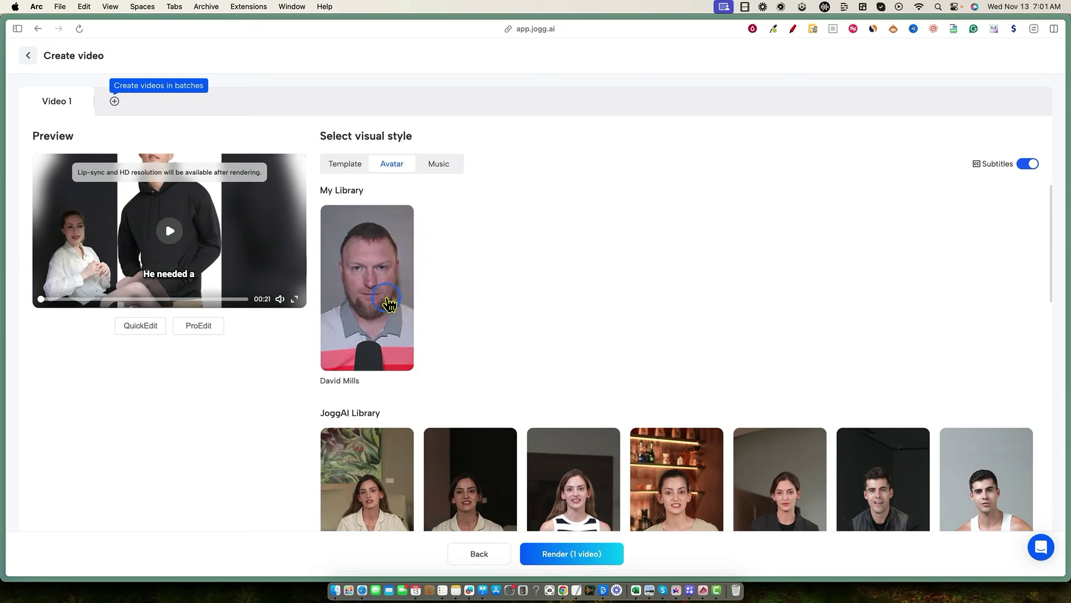
{"action": "left_click", "coordinate": [386, 293]}
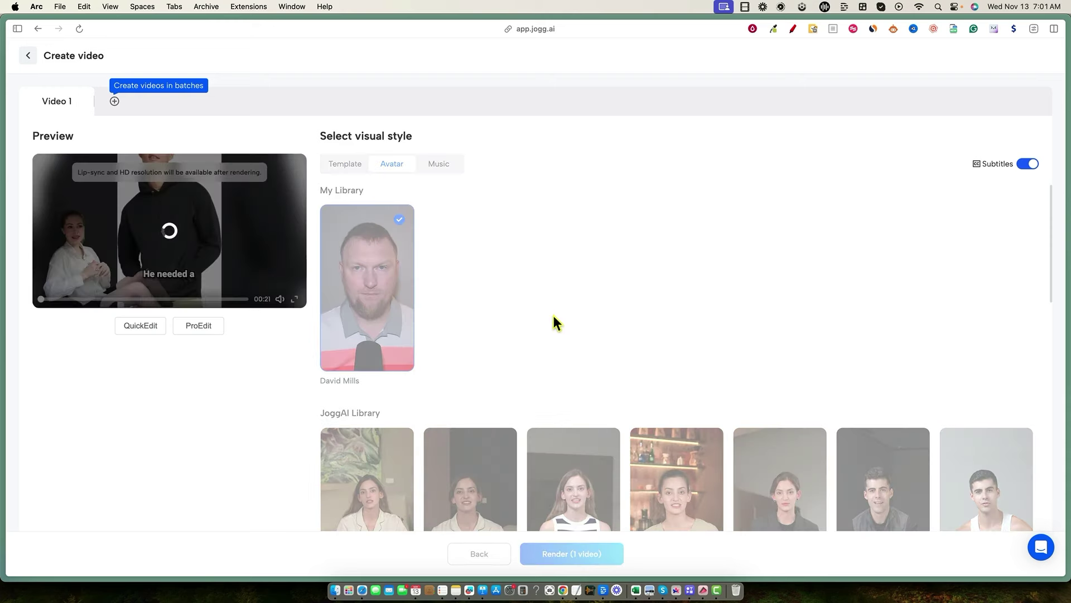
{"action": "left_click", "coordinate": [439, 164]}
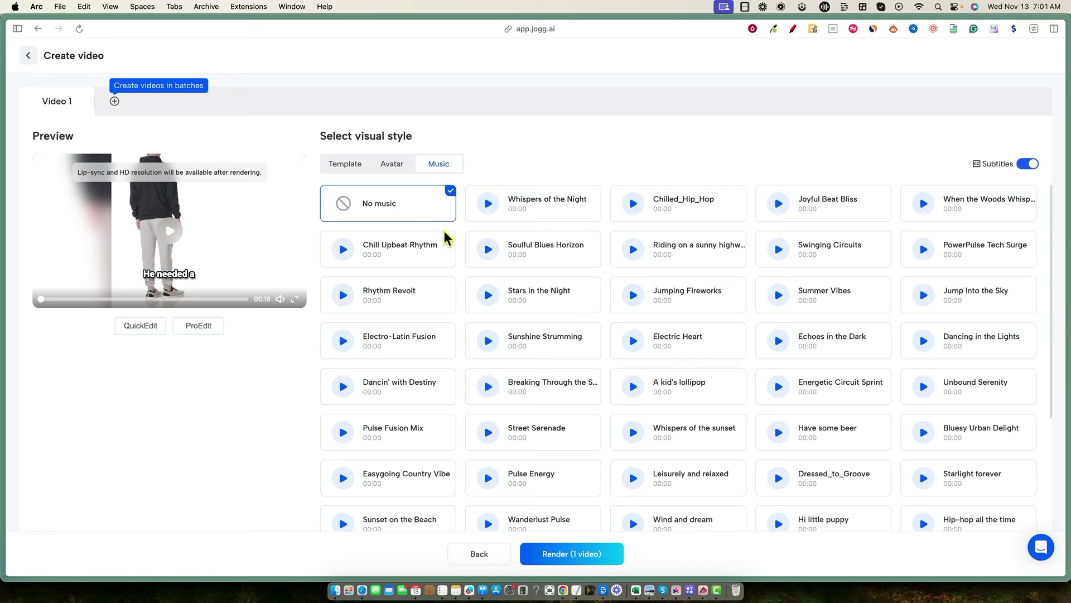
{"action": "left_click", "coordinate": [360, 173]}
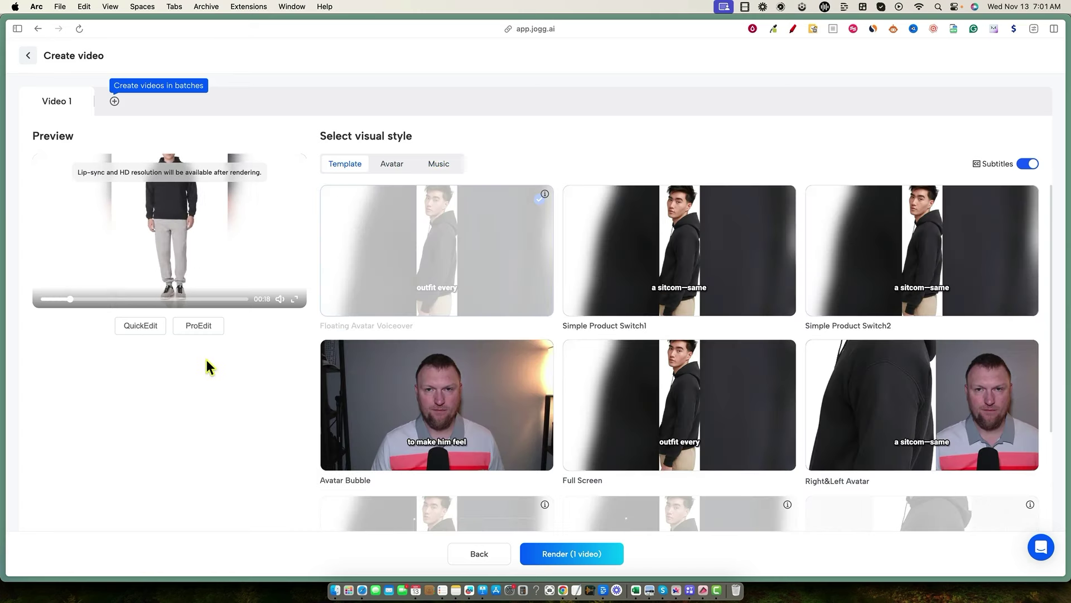
Play the preview of the Avatar Bubble hoodie ad and submit the video for rendering.
{"action": "left_click", "coordinate": [168, 229]}
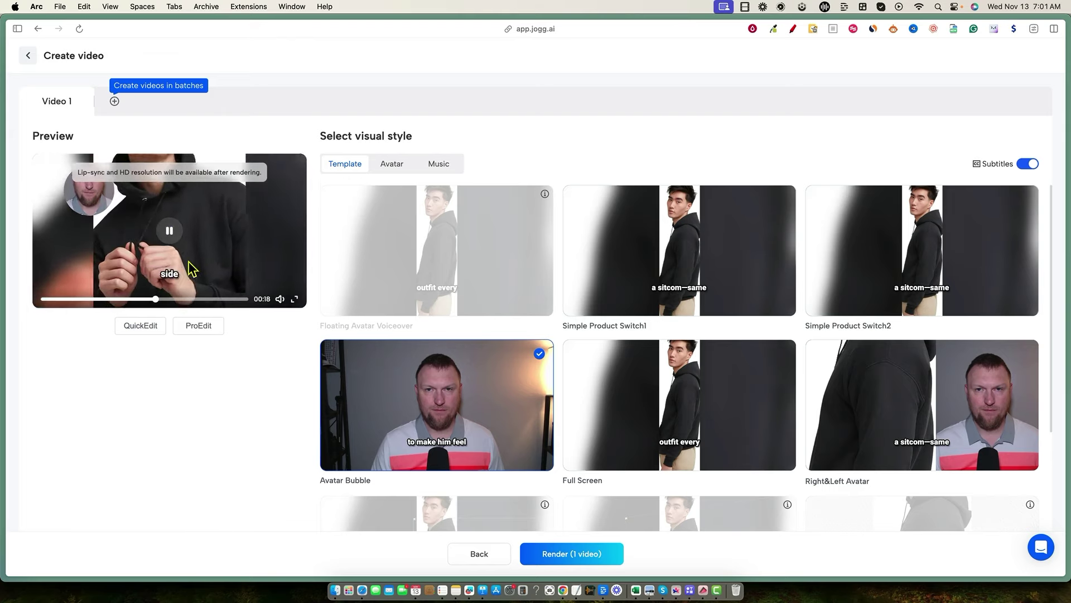
{"action": "left_click", "coordinate": [566, 552]}
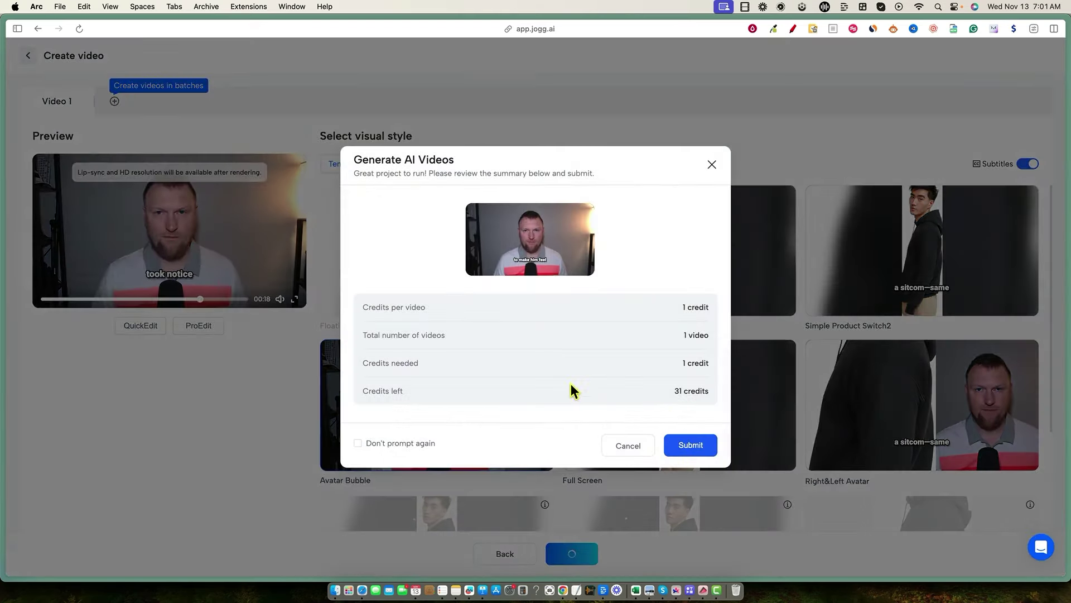
{"action": "left_click", "coordinate": [690, 442]}
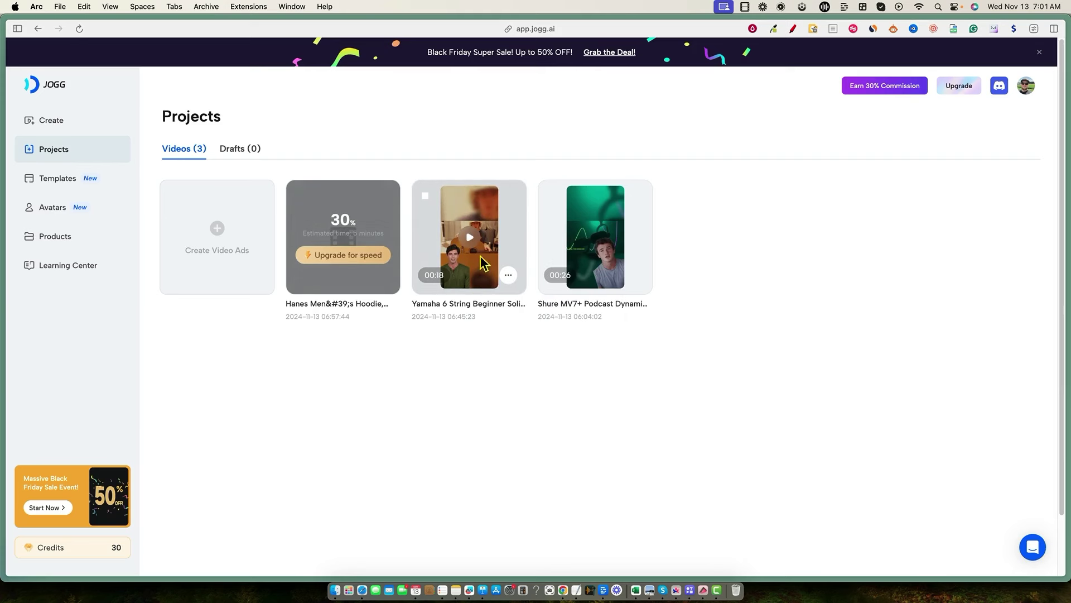
Watch the rendered Yamaha guitar ad and the rendered Hanes hoodie ad from the project list.
{"action": "left_click", "coordinate": [498, 271]}
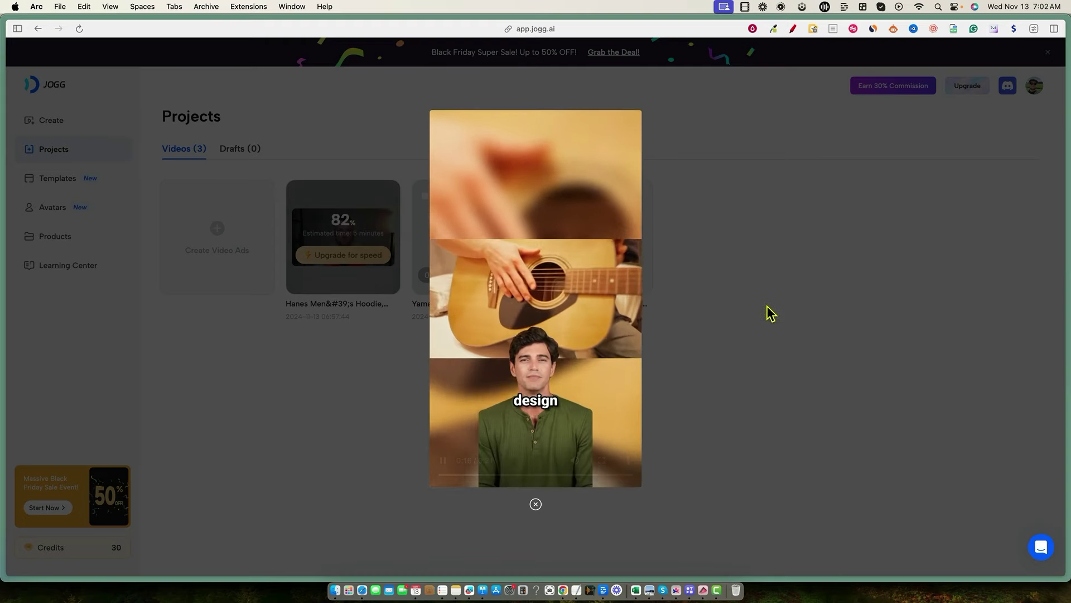
{"action": "left_click", "coordinate": [779, 428]}
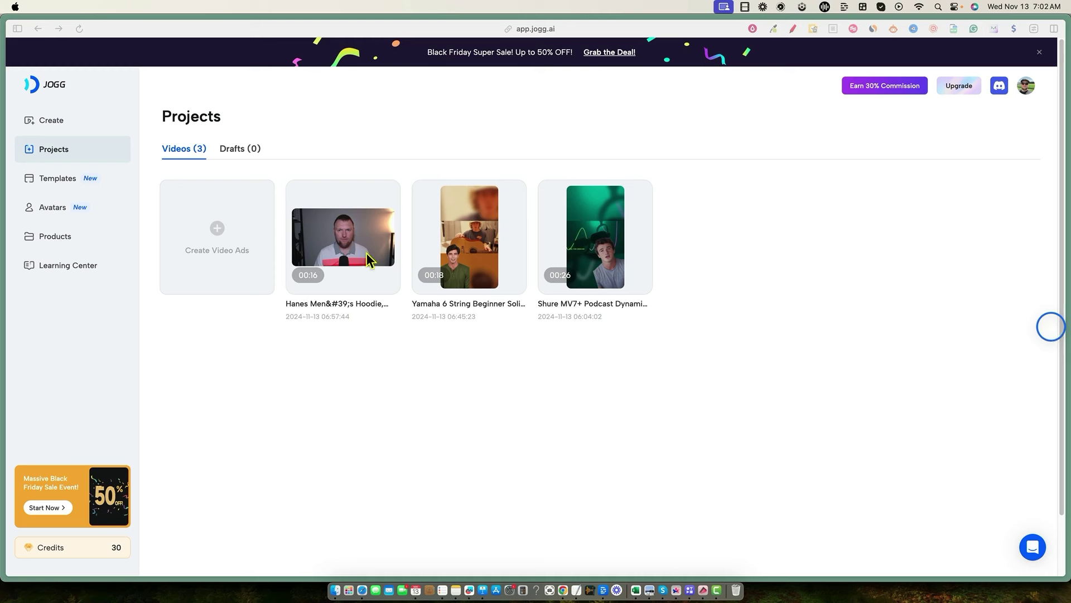
{"action": "mouse_move", "coordinate": [352, 275]}
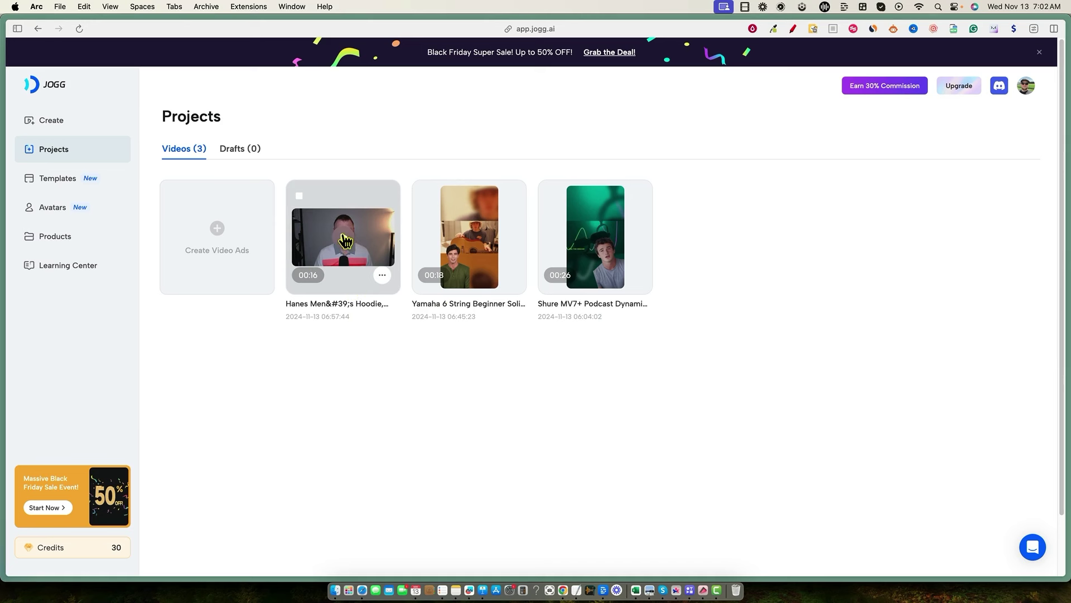
{"action": "left_click", "coordinate": [346, 243]}
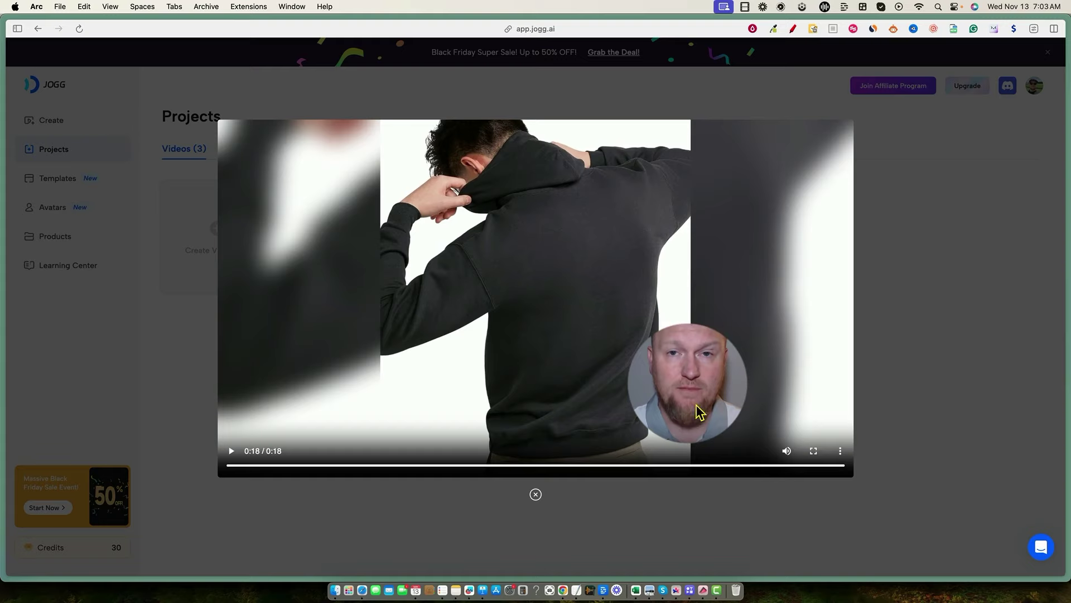
{"action": "left_click", "coordinate": [895, 273]}
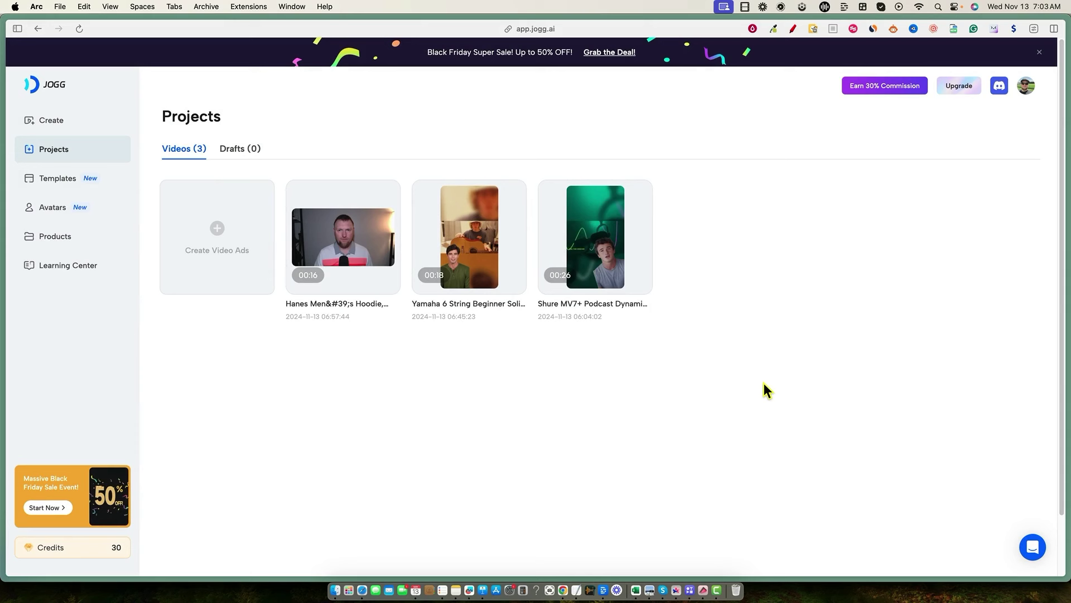
Switch to the AppSumo JoggAI deal page and review its license tiers and included features.
{"action": "left_click", "coordinate": [44, 413]}
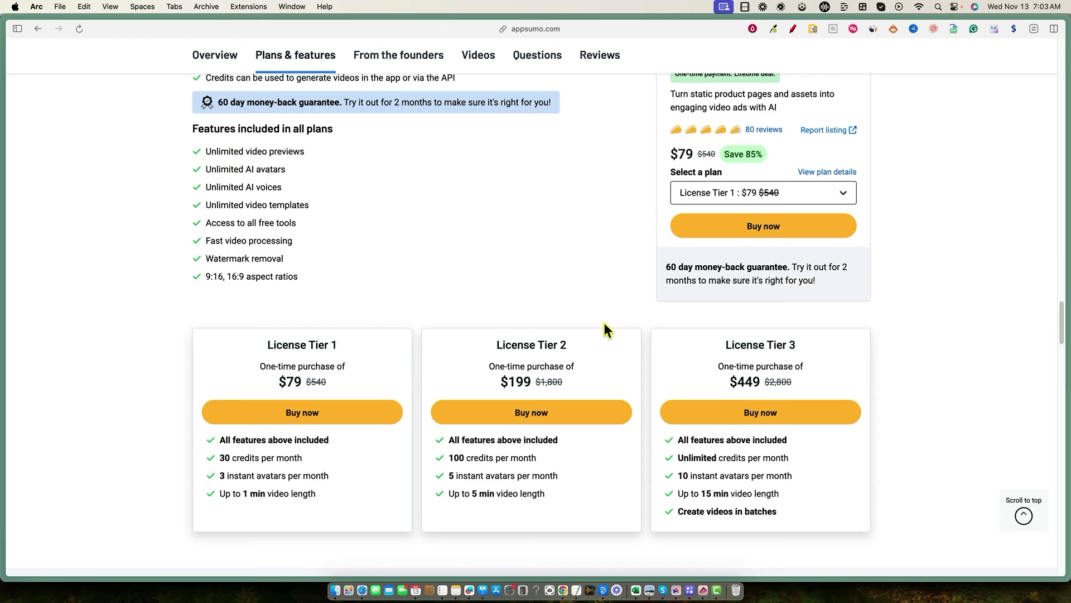
{"action": "scroll", "coordinate": [511, 304], "scroll_direction": "down", "scroll_amount": 1}
{"action": "scroll", "coordinate": [510, 303], "scroll_direction": "up", "scroll_amount": 20}
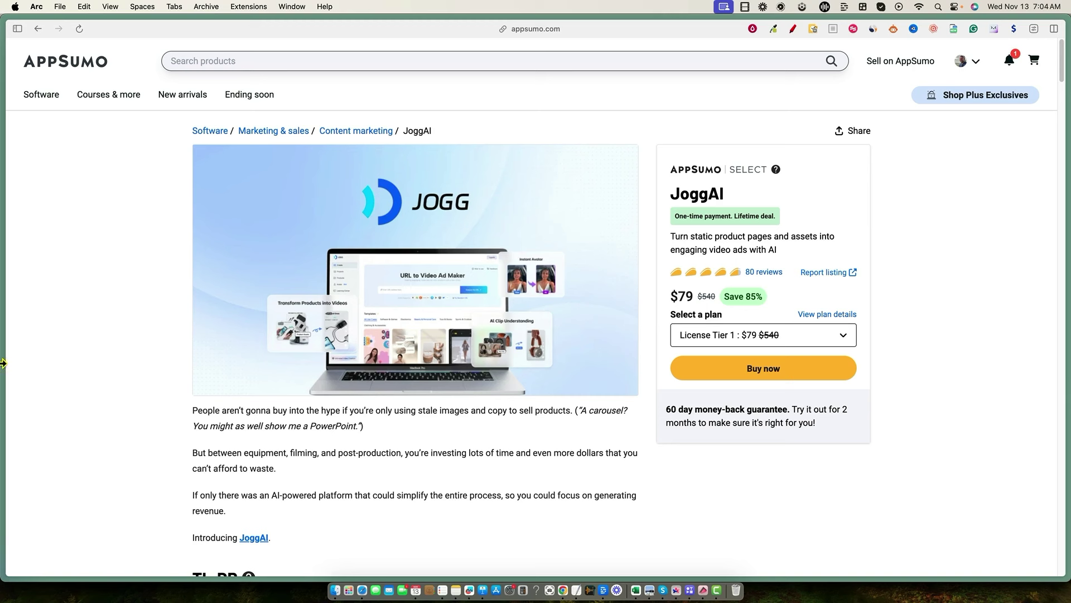
Switch to the Christmas Candy Guessing Game product page on boutiqueprintables.com and copy its URL.
{"action": "left_click", "coordinate": [83, 254]}
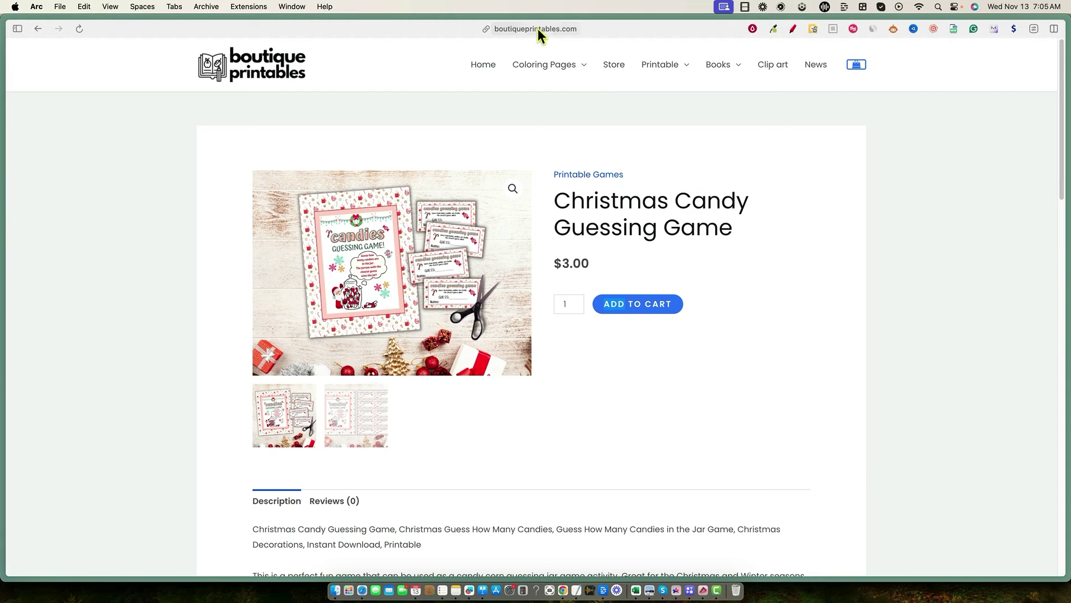
{"action": "left_click", "coordinate": [537, 28]}
{"action": "key", "text": "super+c"}
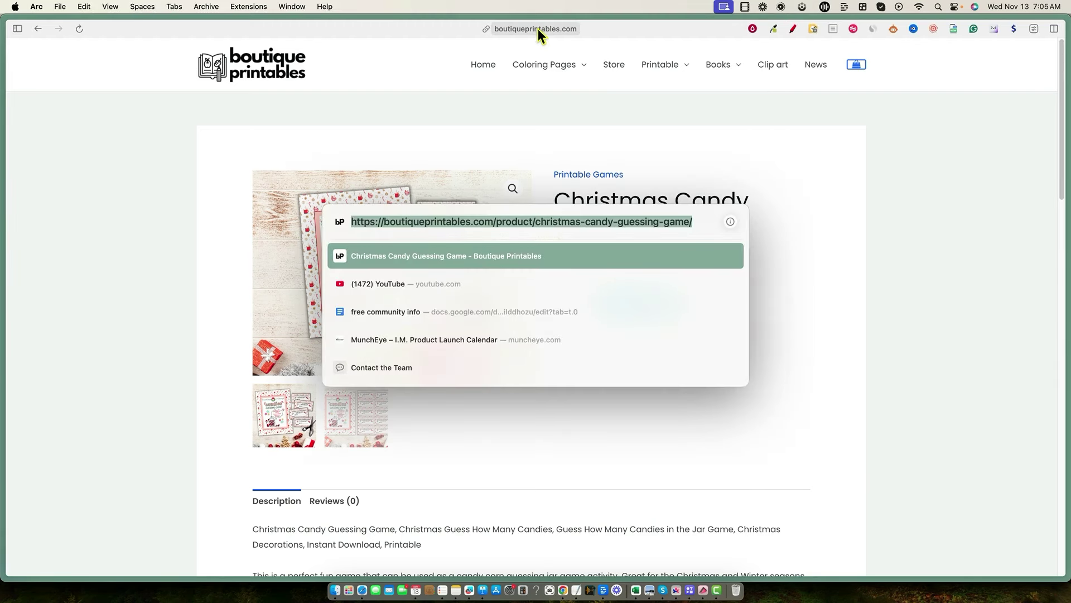
Return to JoggAI, paste the Christmas Candy Guessing Game URL into the URL to Video Ad Maker and analyze it.
{"action": "key", "text": "ctrl+Tab"}
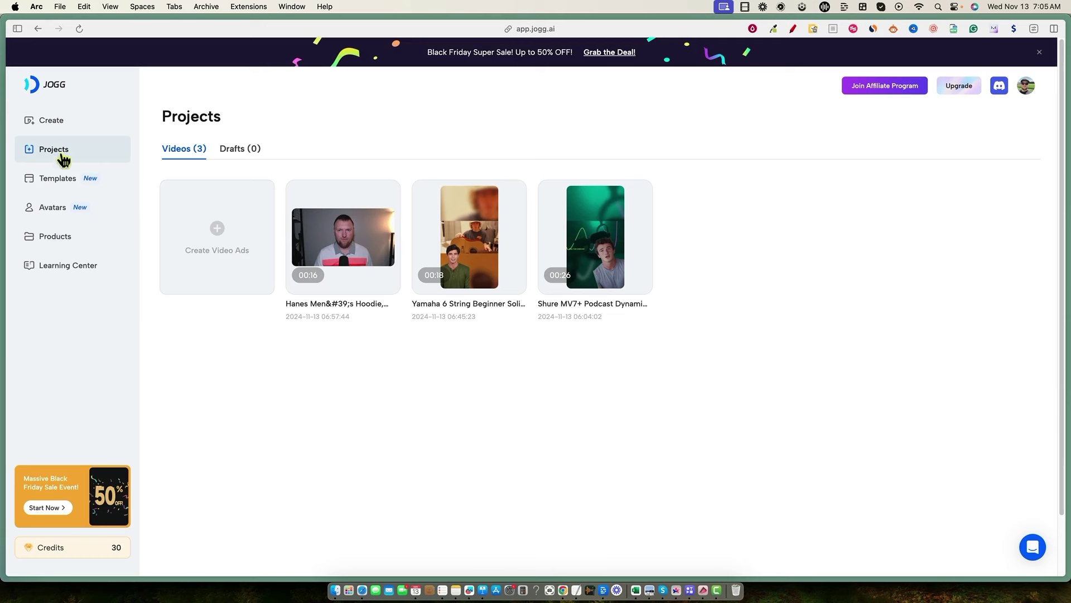
{"action": "left_click", "coordinate": [59, 121]}
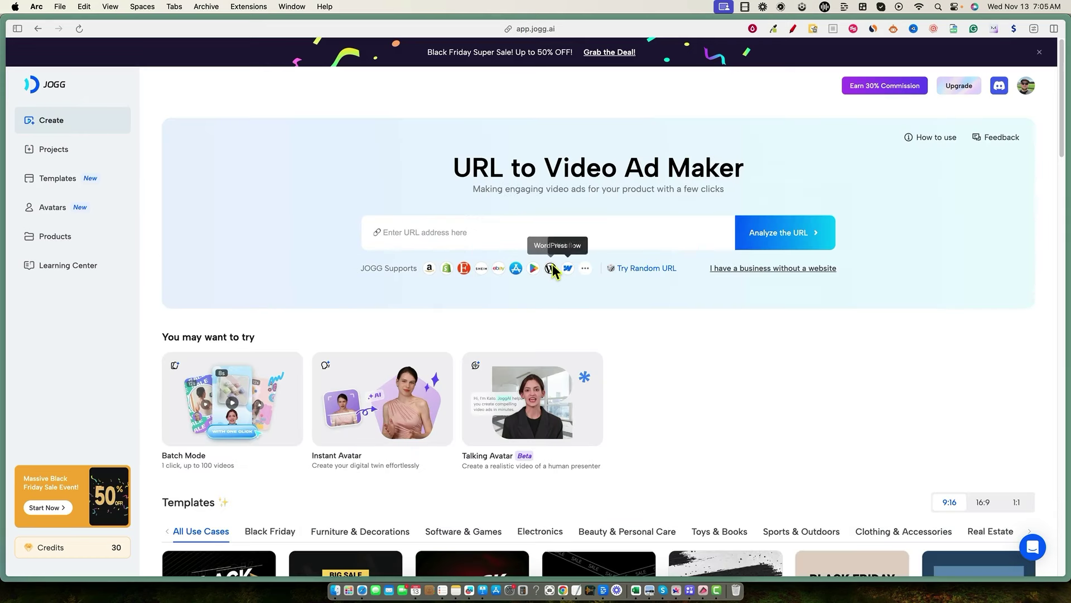
{"action": "left_click", "coordinate": [487, 232]}
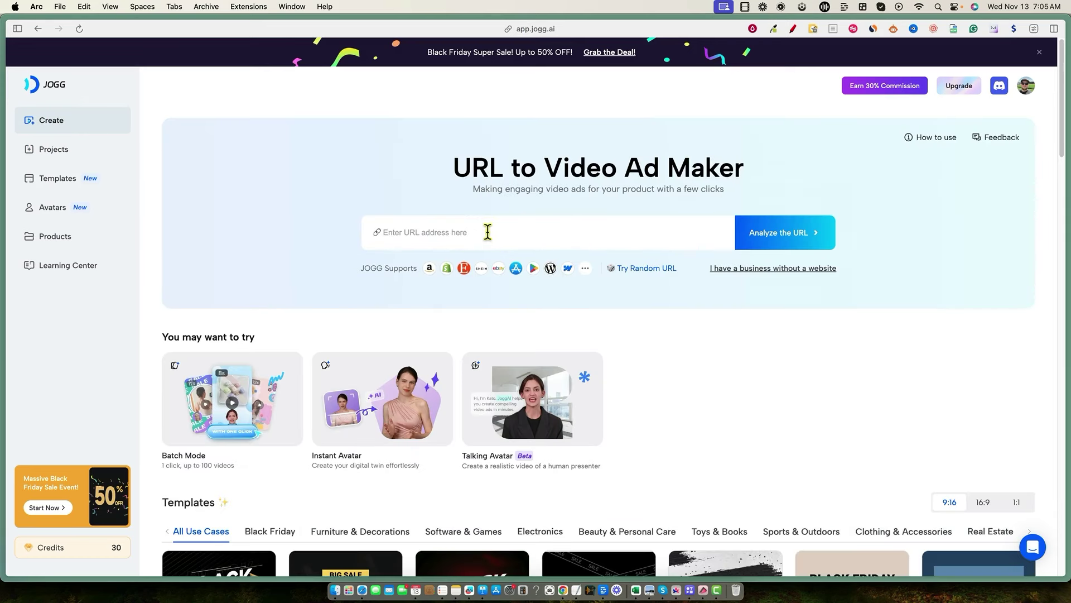
{"action": "key", "text": "super+v"}
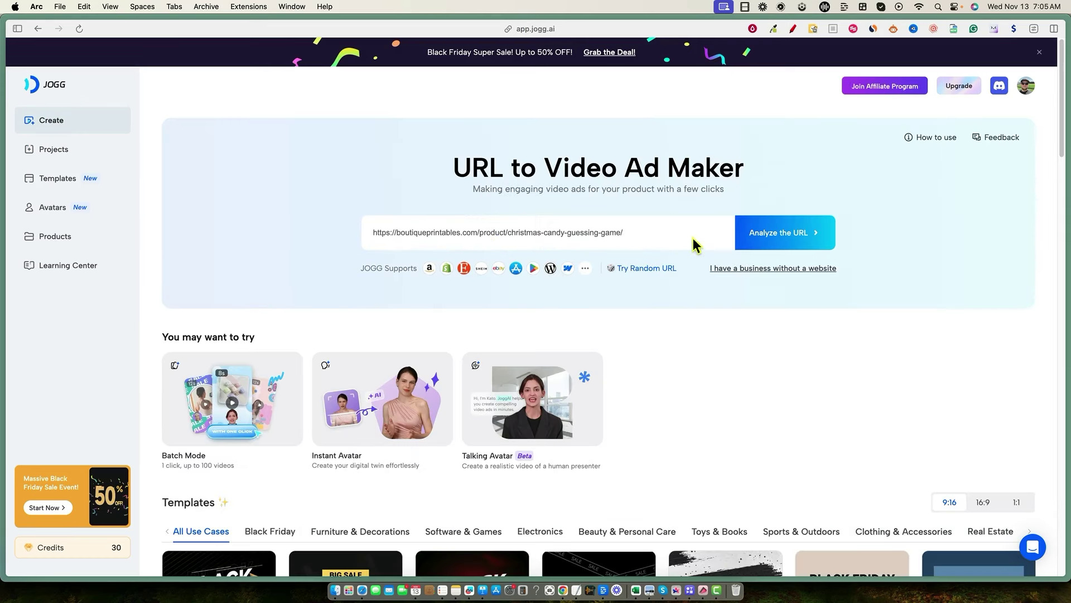
{"action": "left_click", "coordinate": [803, 232]}
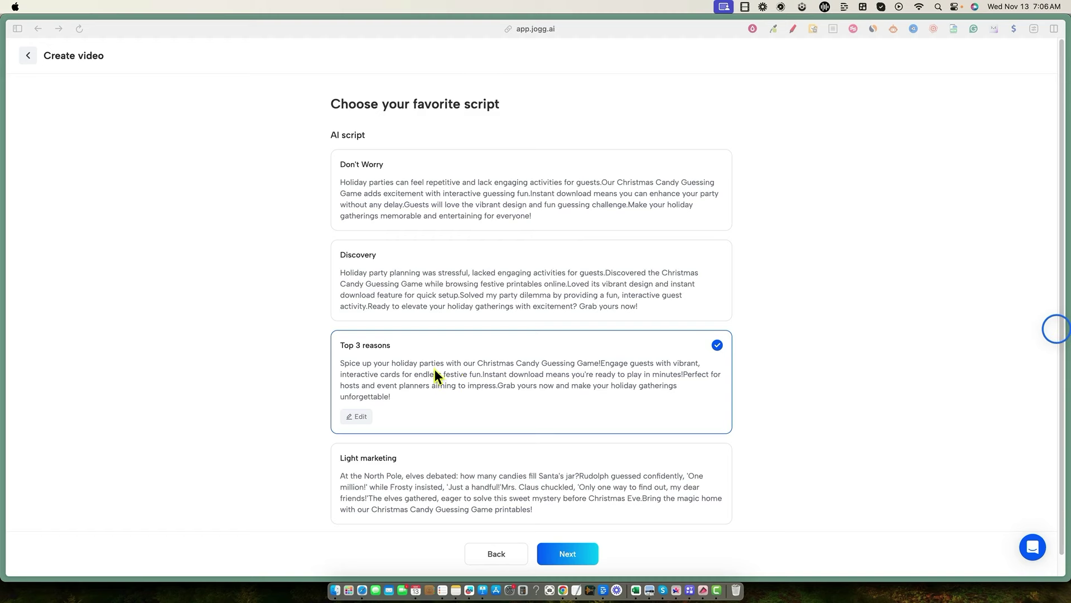
Use the Top 3 reasons script with the Dynamic Motion Templates design from the template library and submit the video for rendering.
{"action": "left_click", "coordinate": [567, 553]}
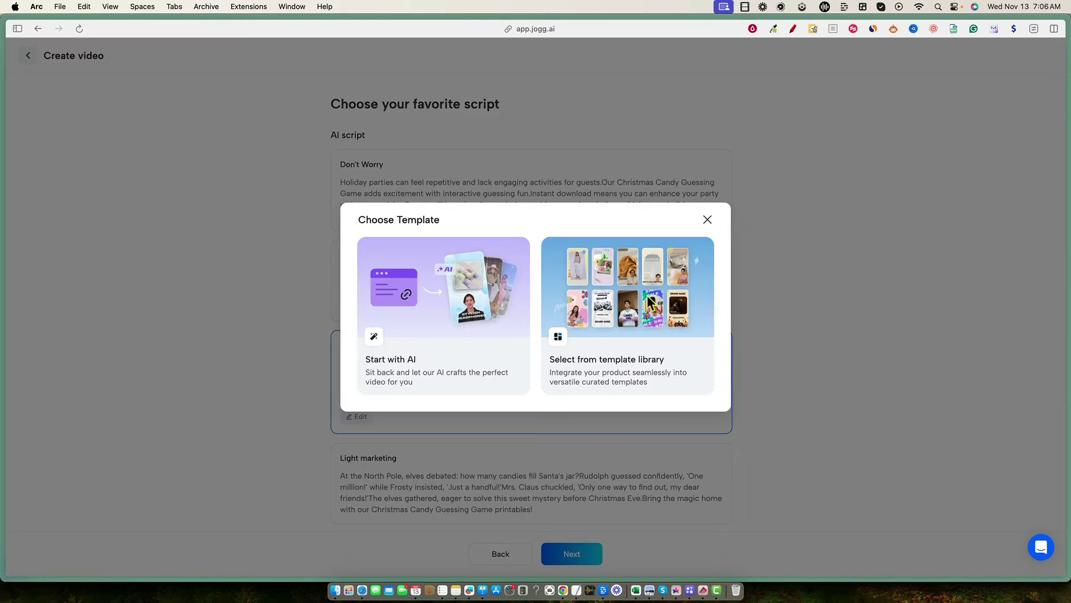
{"action": "left_click", "coordinate": [642, 301]}
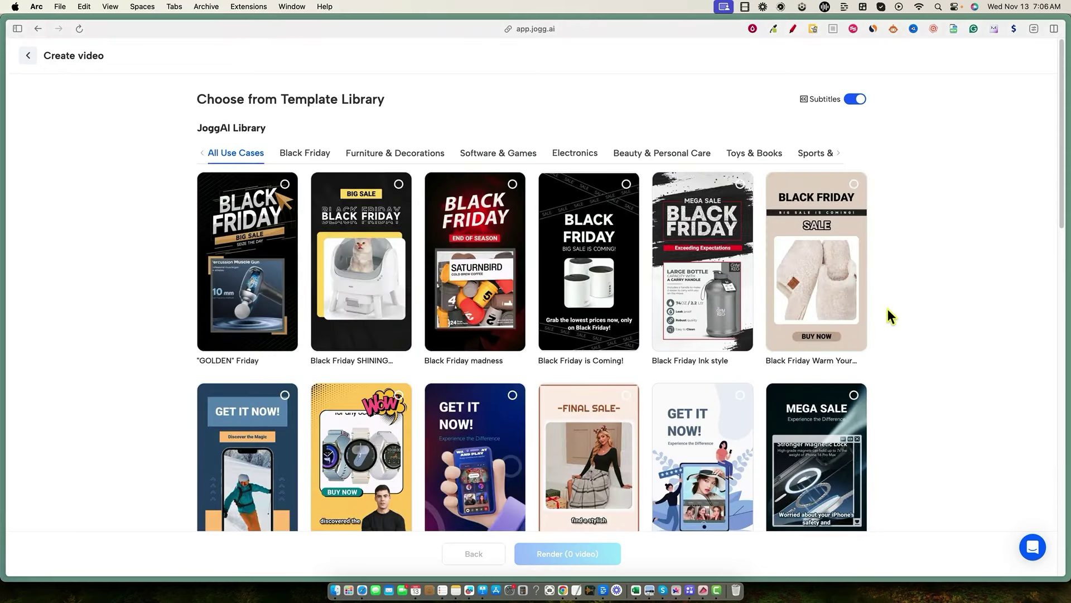
{"action": "scroll", "coordinate": [887, 311], "scroll_direction": "down", "scroll_amount": 2}
{"action": "scroll", "coordinate": [479, 402], "scroll_direction": "down", "scroll_amount": 10}
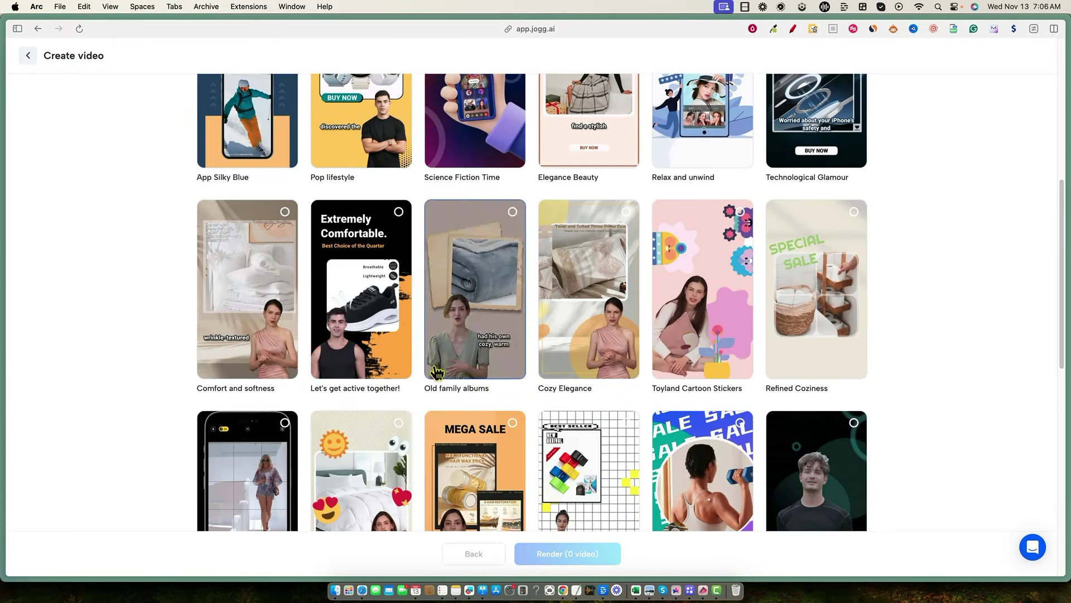
{"action": "scroll", "coordinate": [179, 390], "scroll_direction": "down", "scroll_amount": 5}
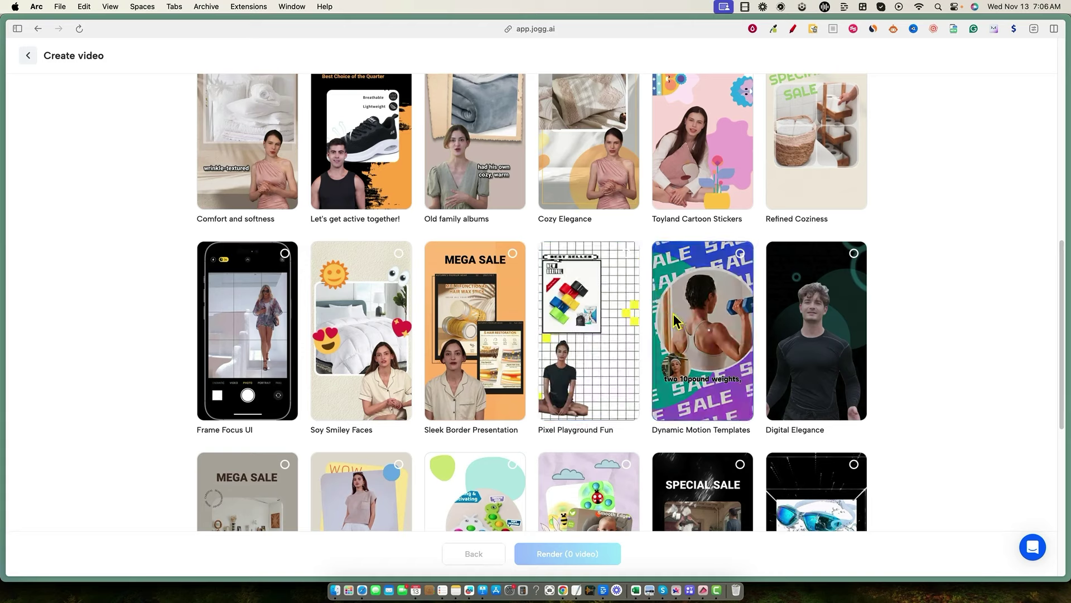
{"action": "left_click", "coordinate": [713, 329]}
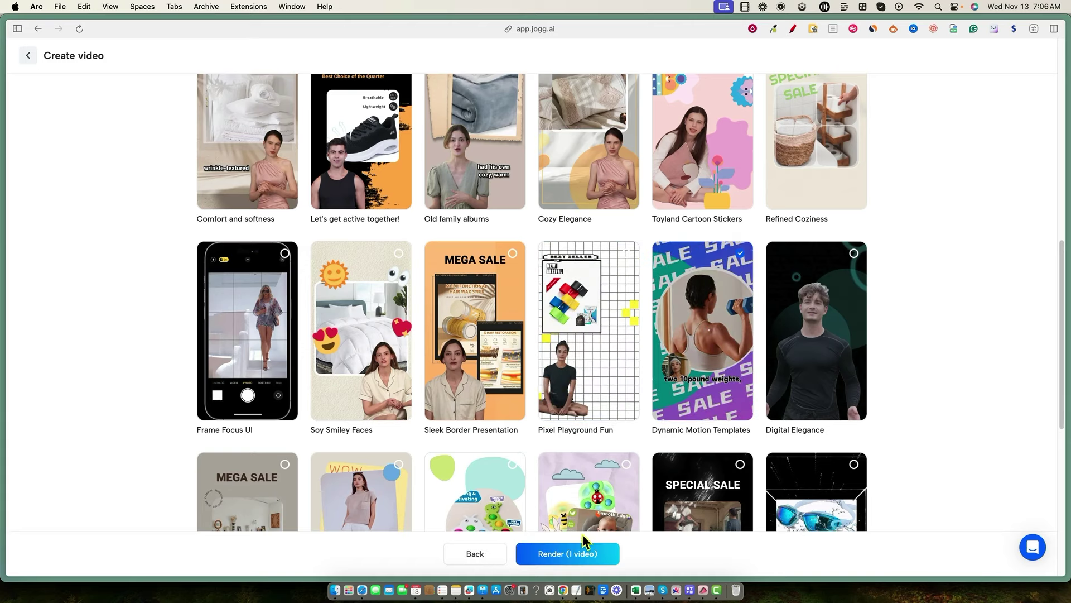
{"action": "left_click", "coordinate": [583, 554]}
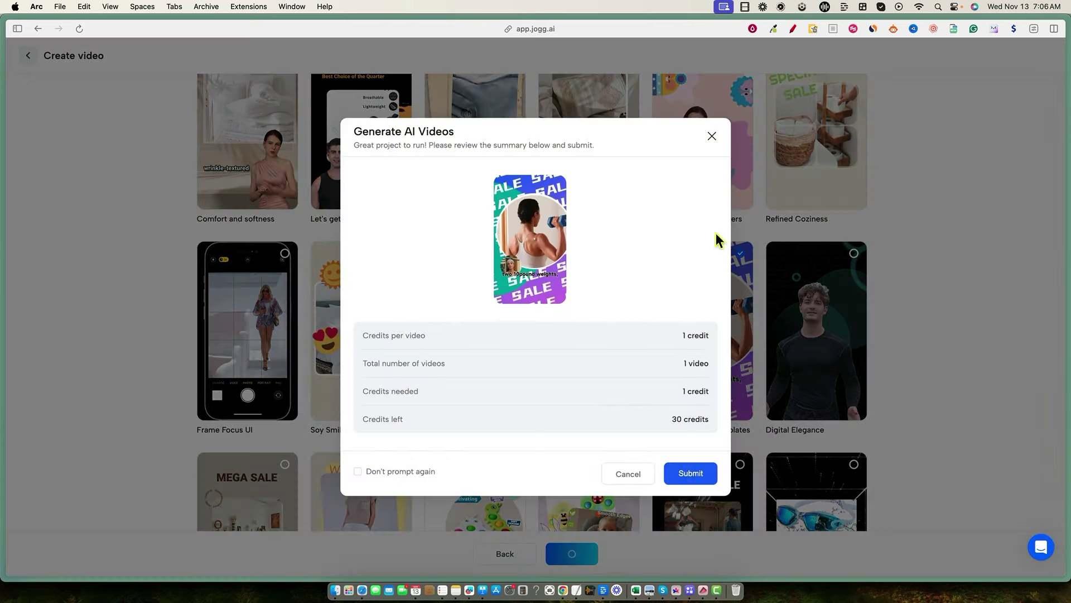
{"action": "left_click", "coordinate": [682, 475]}
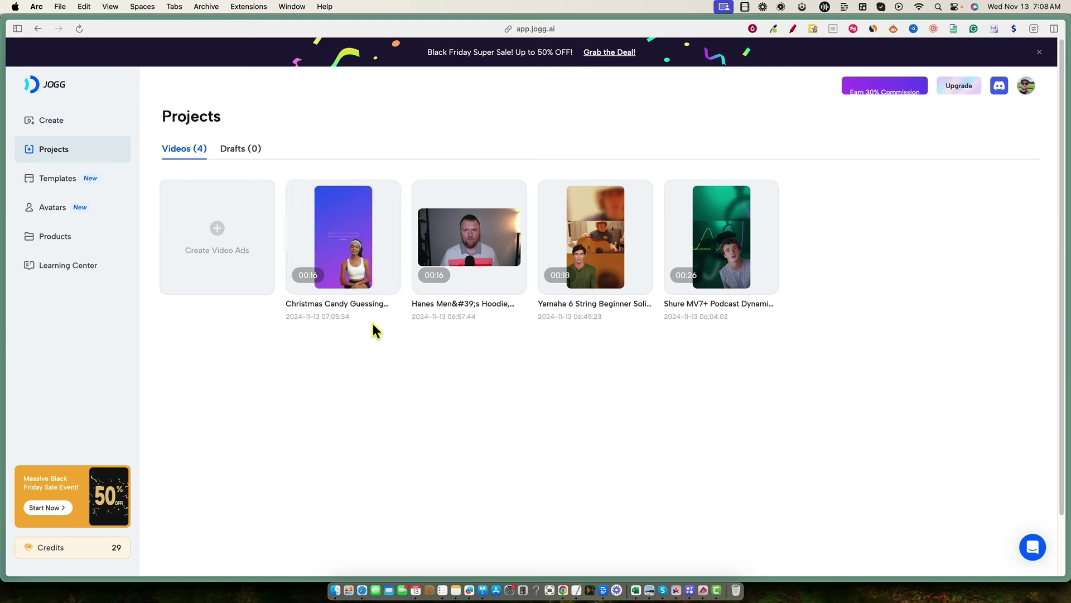
Play the rendered Christmas Candy Guessing Game ad from the project list in full screen.
{"action": "mouse_move", "coordinate": [362, 287]}
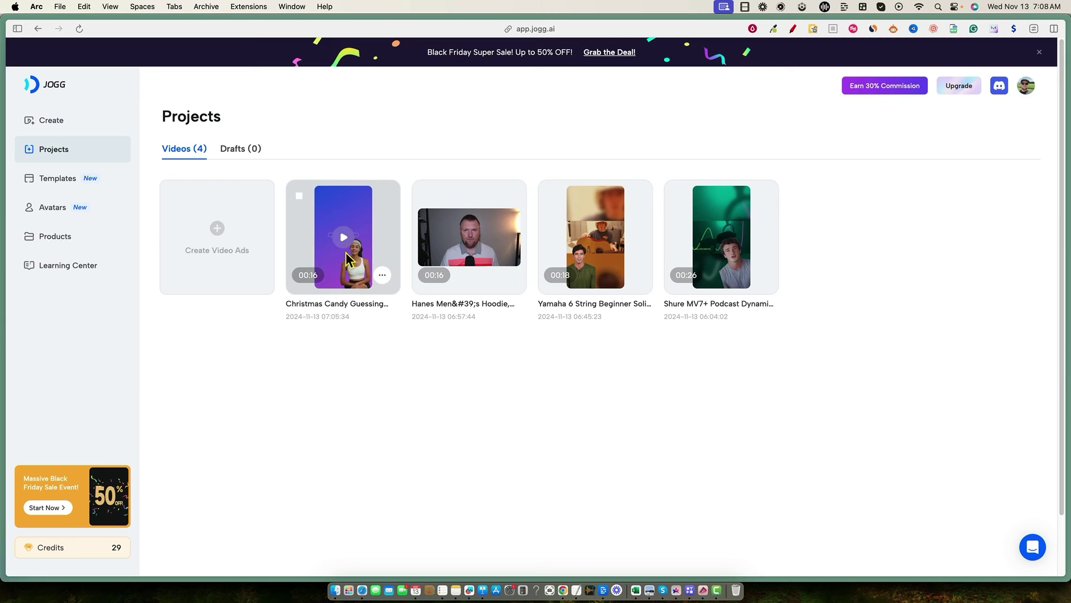
{"action": "left_click", "coordinate": [344, 239]}
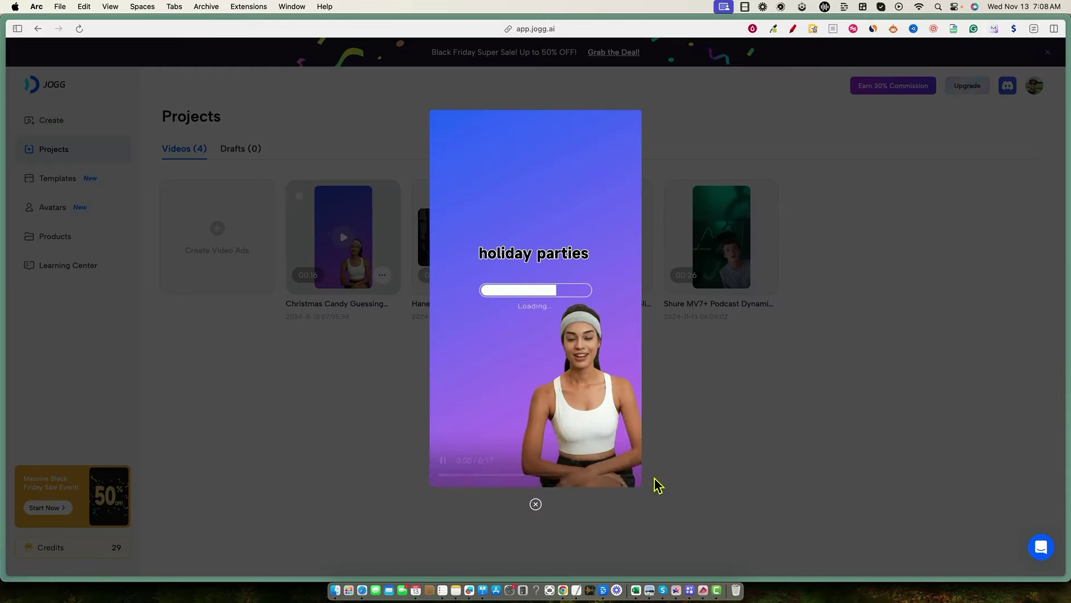
{"action": "key", "text": "f"}
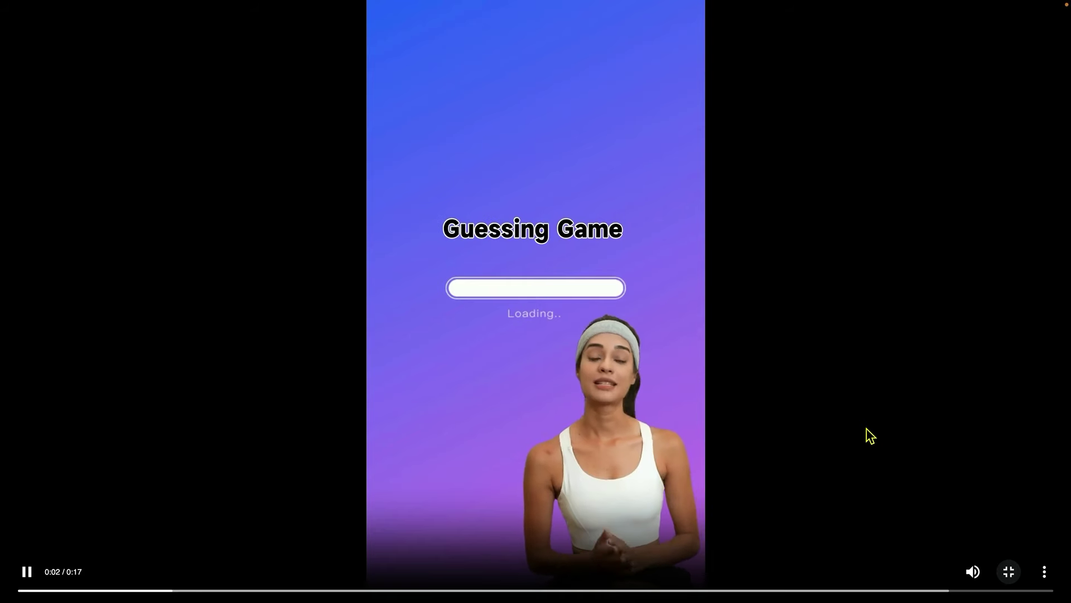